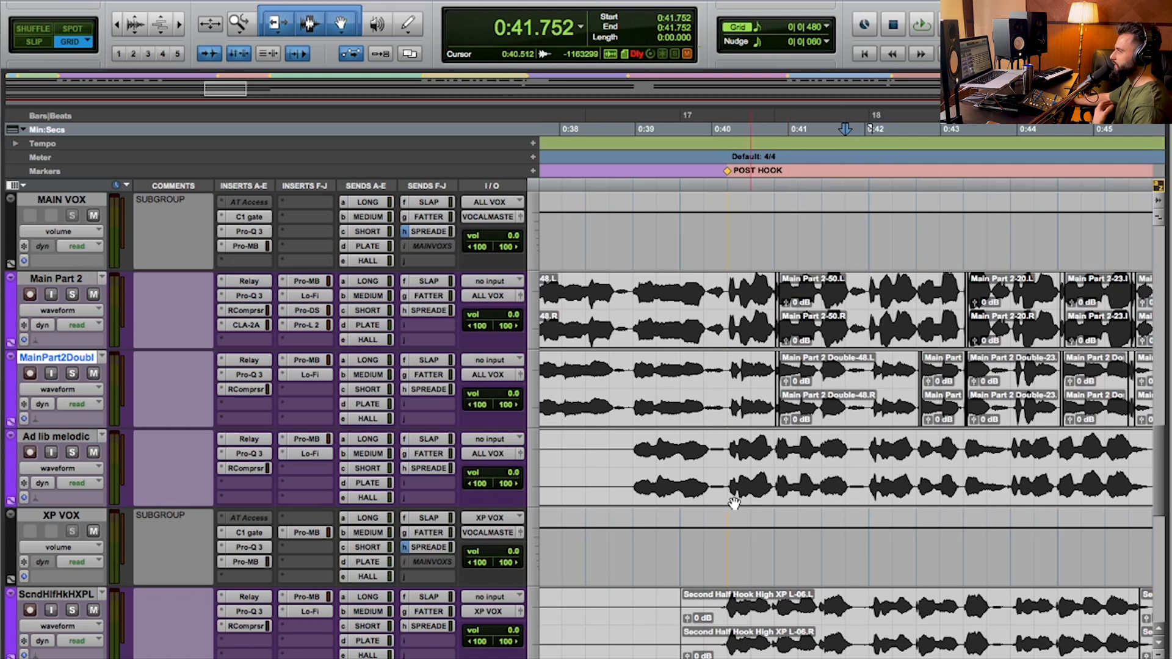
# Step: Recolour the MainPart2Doubl, Ad lib melodic, ScndHlfHkHXPL and ScndHlHHXP3R tracks magenta-purple
pyautogui.keyDown('shift'); pyautogui.click(67, 438); pyautogui.keyUp('shift')
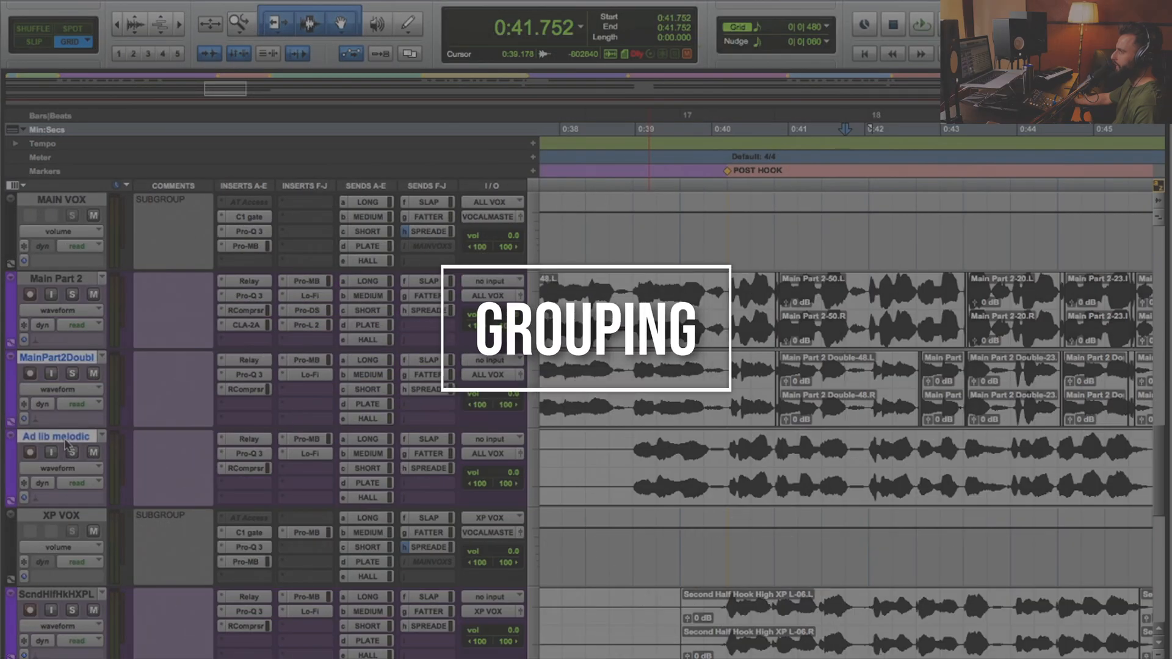
pyautogui.scroll(-2, 69, 452)
pyautogui.keyDown('ctrl'); pyautogui.click(58, 436); pyautogui.keyUp('ctrl')
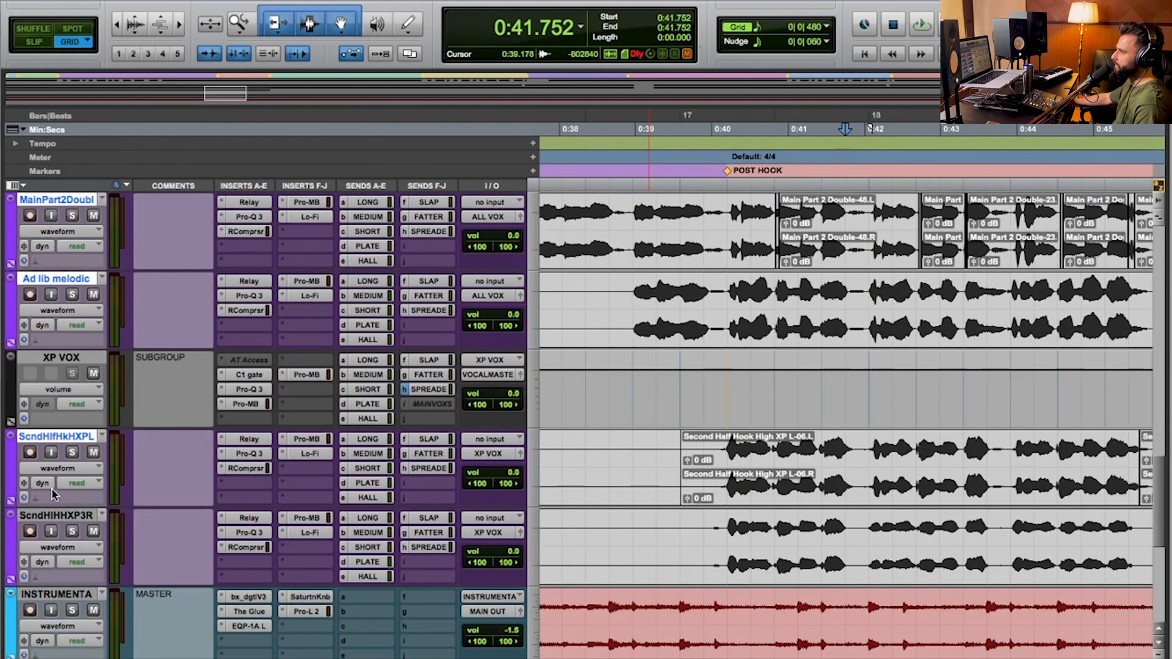
pyautogui.keyDown('super'); pyautogui.click(54, 513); pyautogui.keyUp('super')
pyautogui.doubleClick(10, 466)
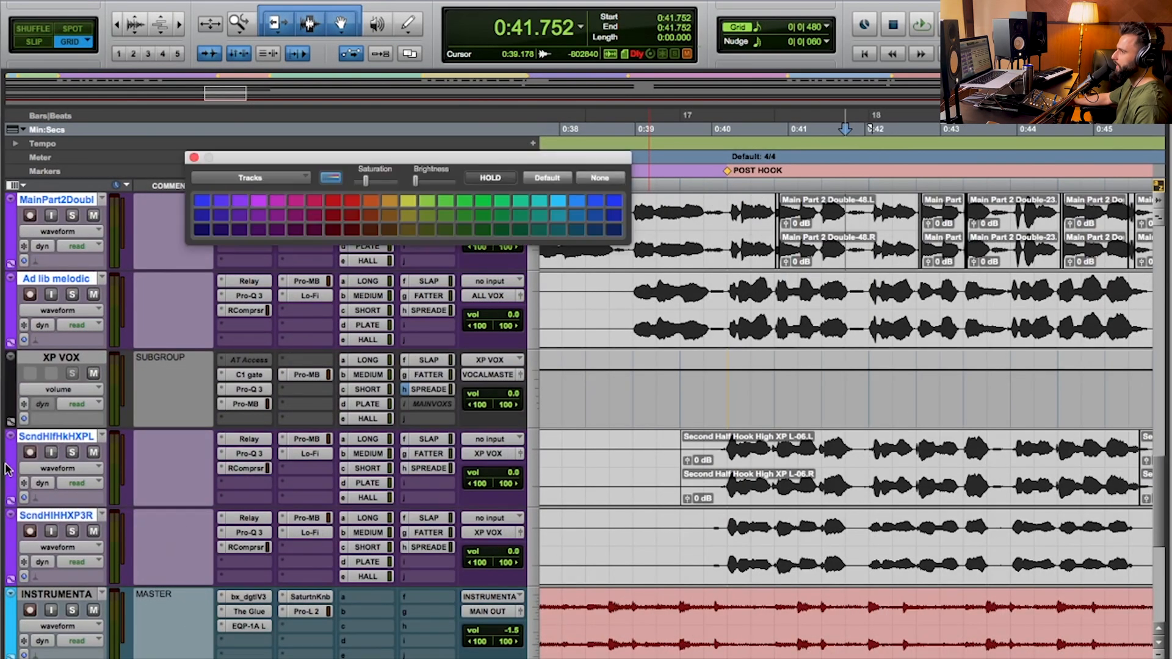
pyautogui.click(266, 200)
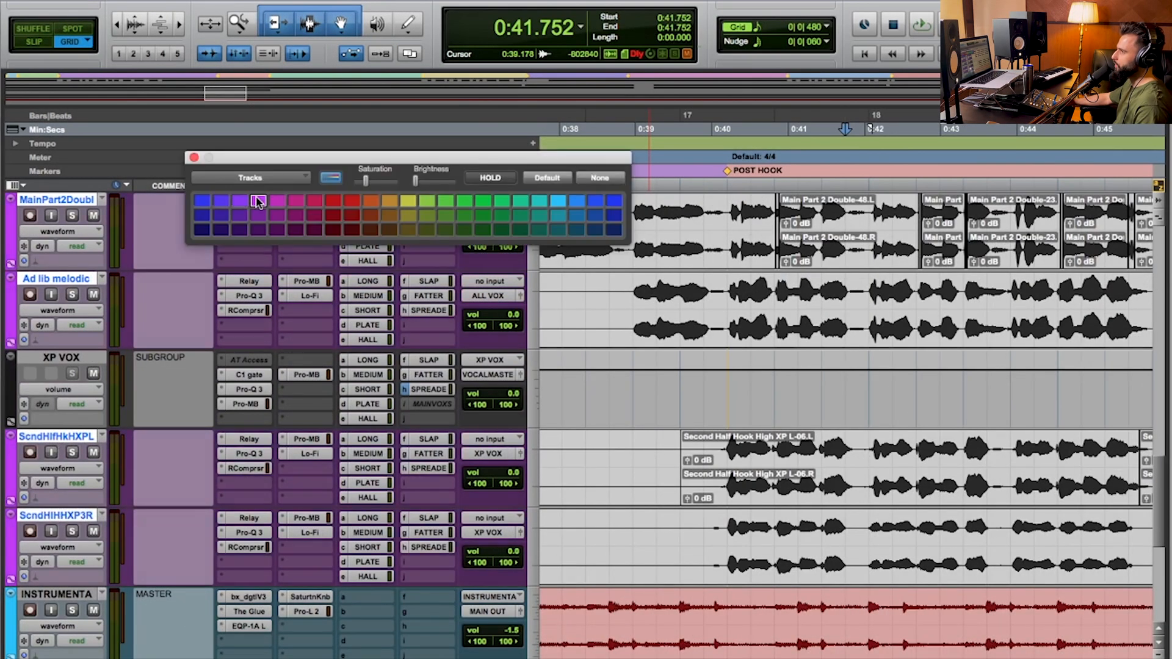
pyautogui.click(194, 158)
# Step: Move the background vocal tracks so all four sit together directly below the XP VOX subgroup
pyautogui.scroll(2, 201, 315)
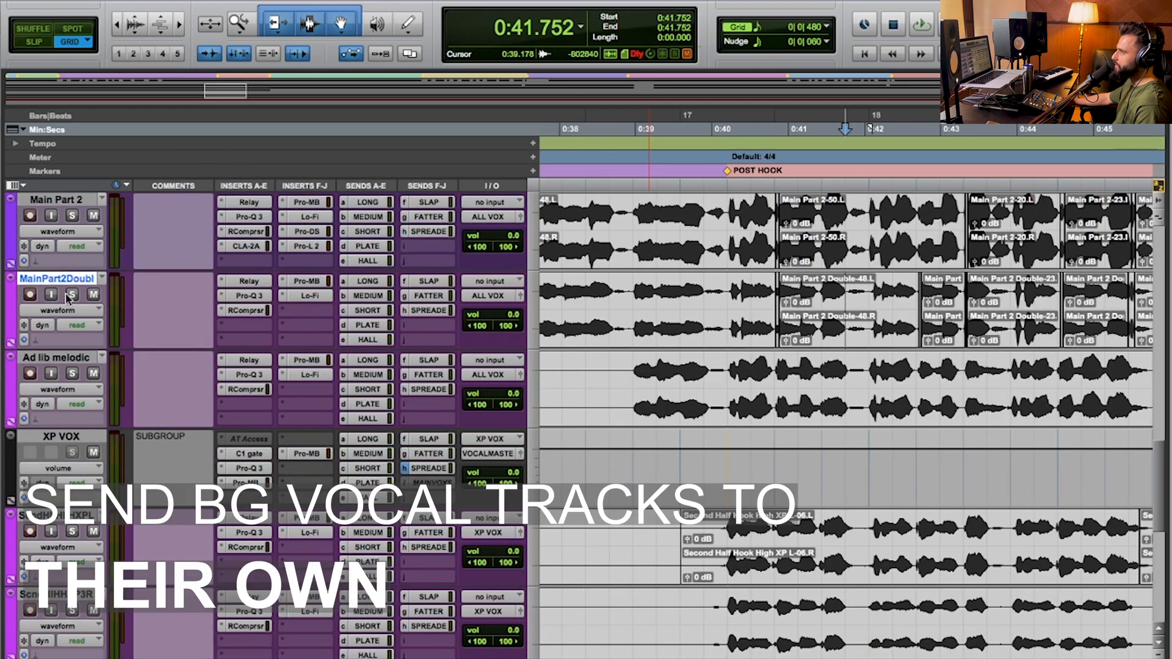
pyautogui.moveTo(62, 275); pyautogui.dragTo(71, 502)
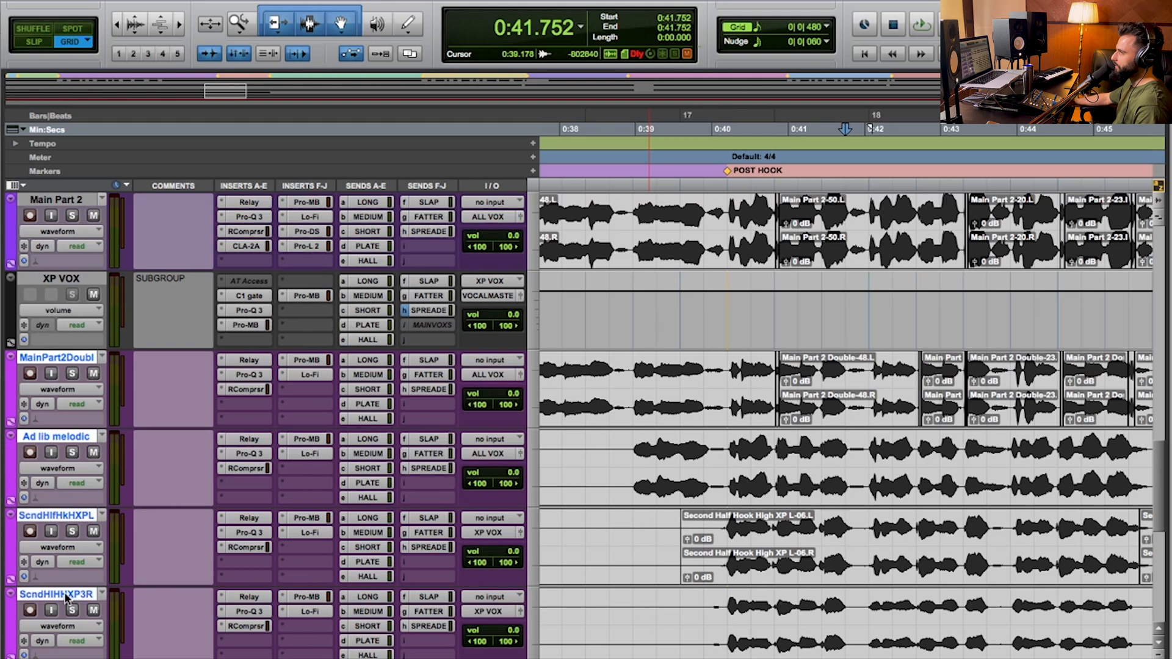
# Step: Examine the XP VOX subgroup and its Pro-MB insert with the ALL VOX.L key input
pyautogui.click(59, 280)
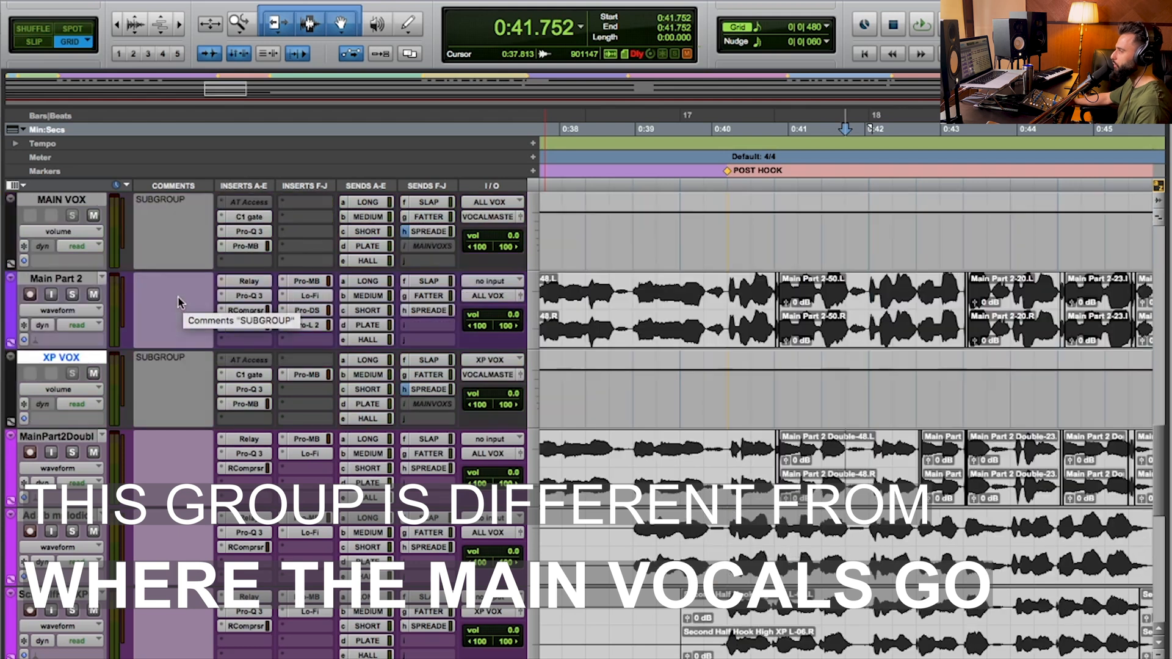
pyautogui.scroll(2, 182, 298)
pyautogui.scroll(-2, 165, 376)
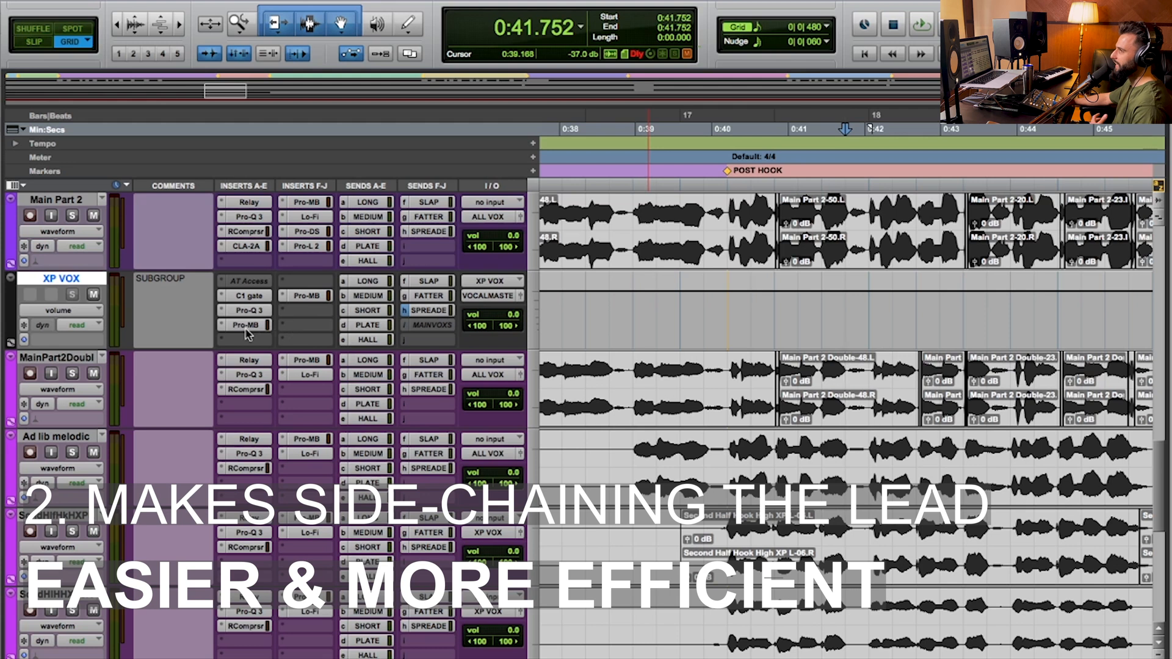
pyautogui.click(299, 297)
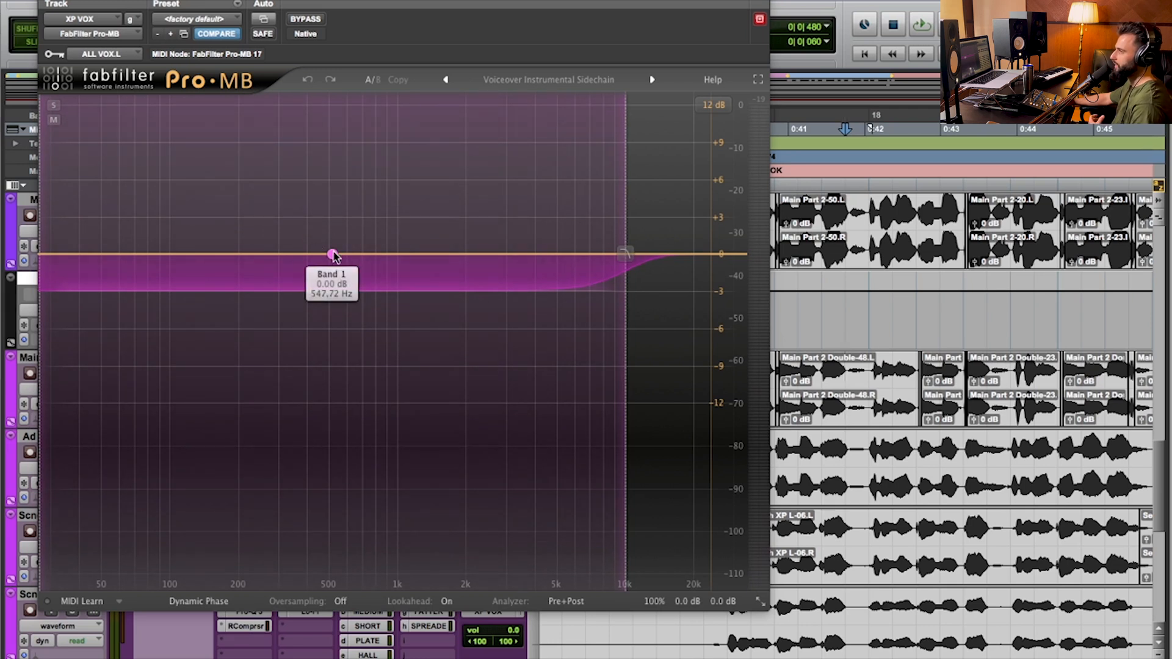
pyautogui.click(46, 2)
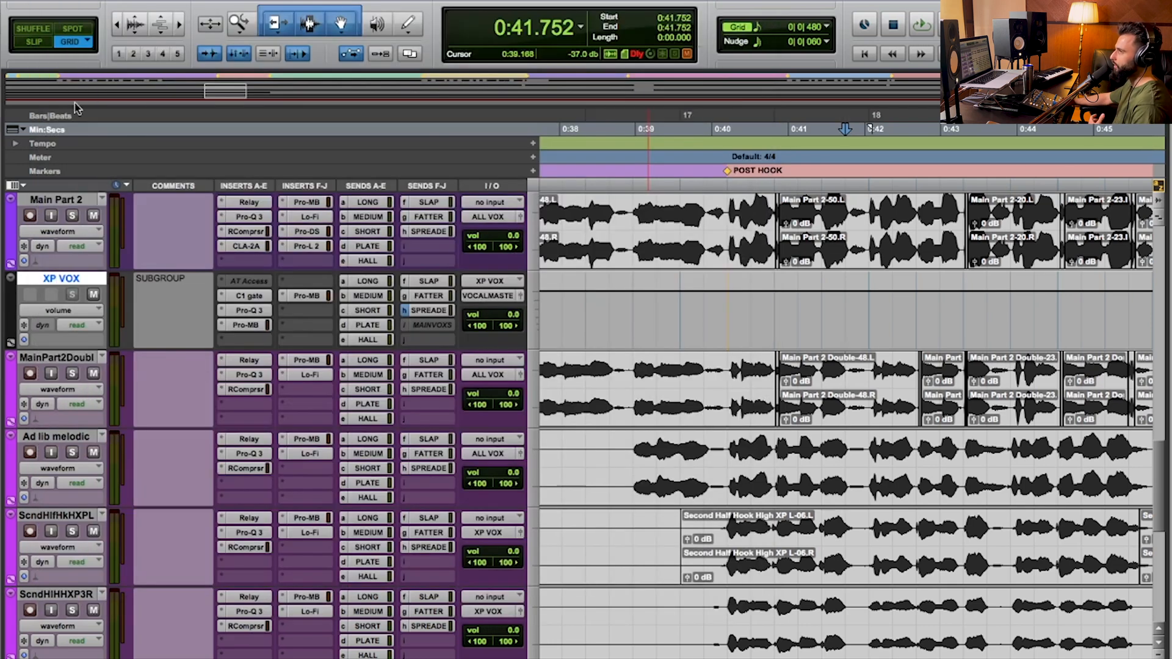
# Step: Route the outputs of all four background vocal tracks below XP VOX to the XP VOX bus
pyautogui.click(79, 357)
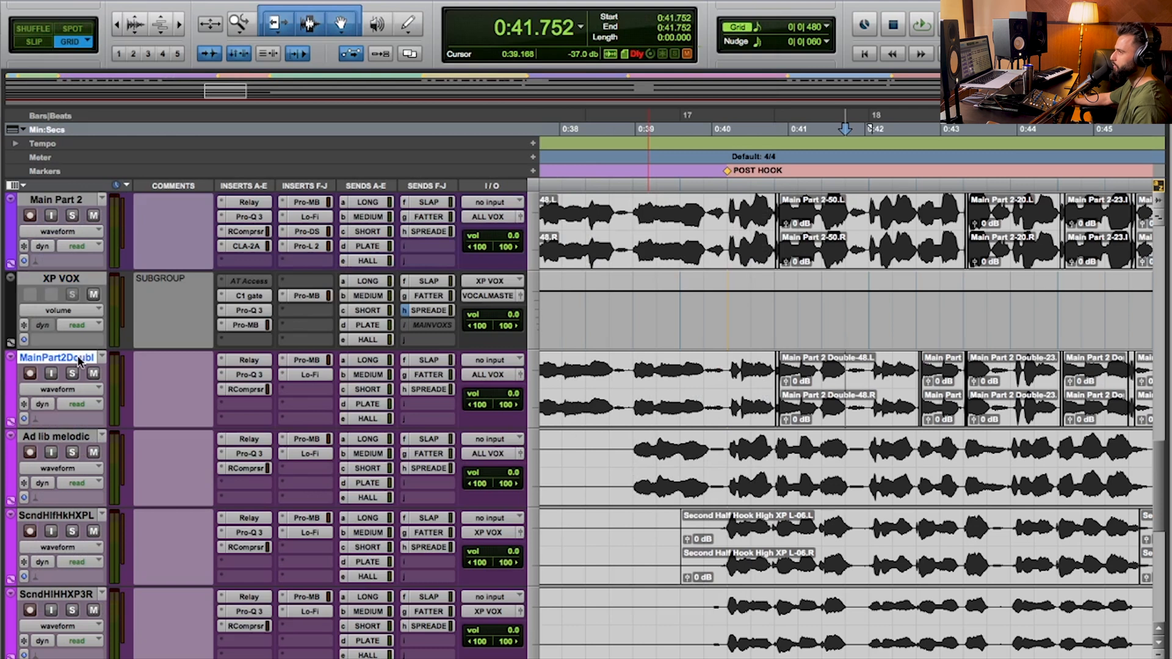
pyautogui.keyDown('shift'); pyautogui.click(89, 435); pyautogui.keyUp('shift')
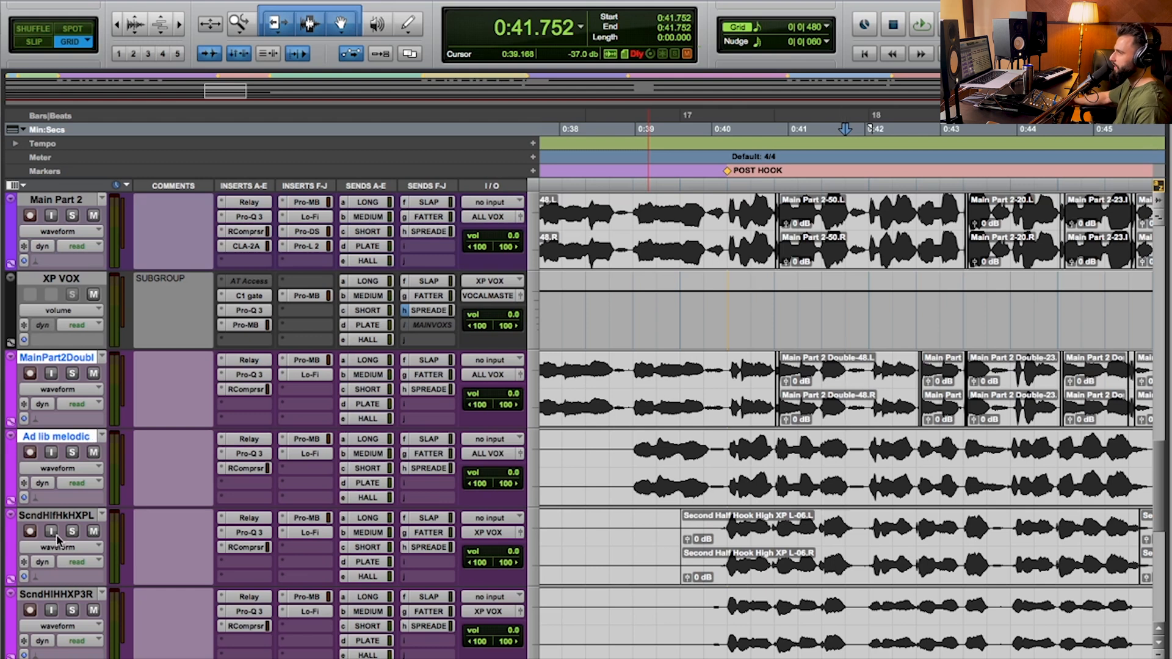
pyautogui.keyDown('shift'); pyautogui.click(56, 593); pyautogui.keyUp('shift')
pyautogui.click(490, 374)
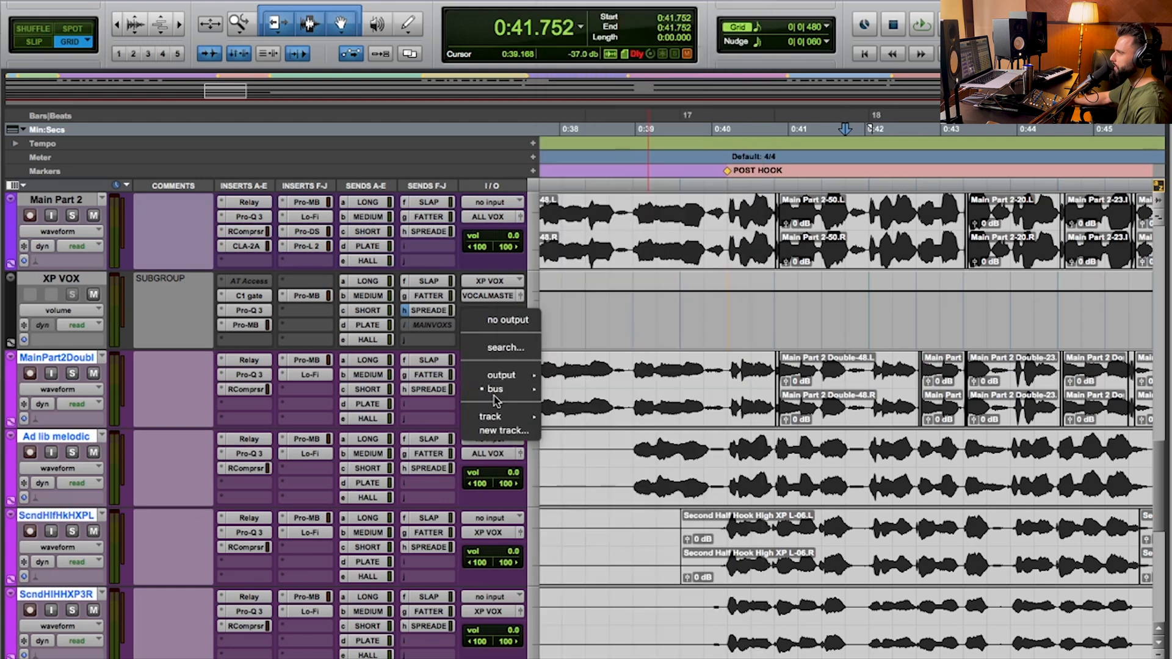
pyautogui.moveTo(523, 396)
pyautogui.moveTo(618, 394)
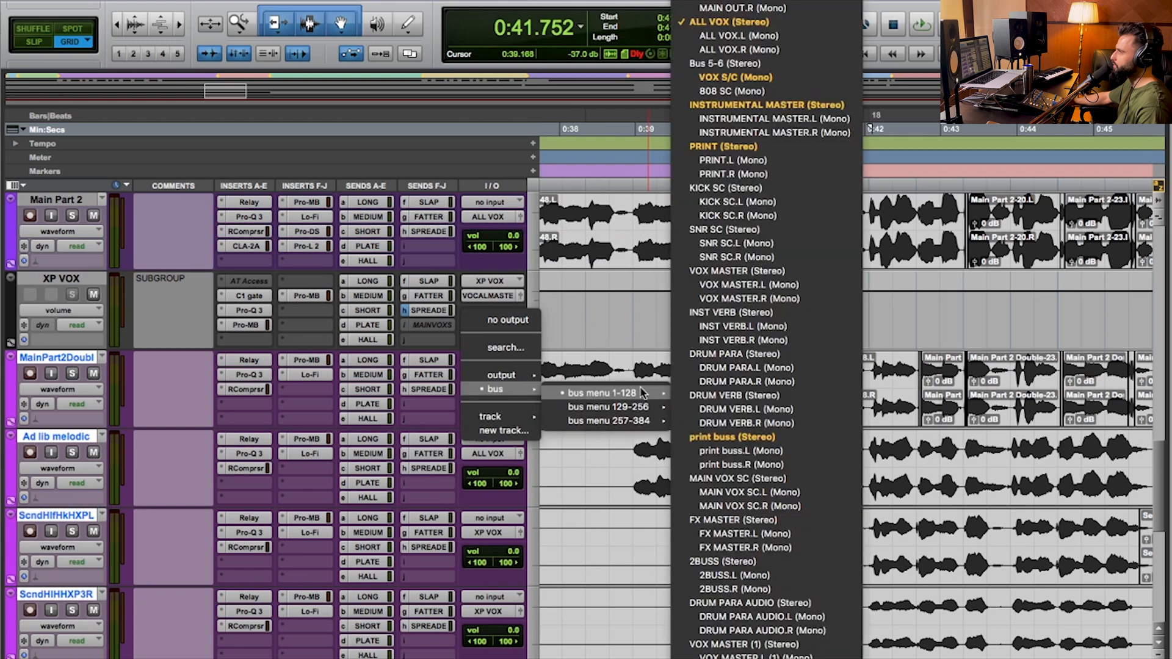
pyautogui.scroll(-10, 726, 590)
pyautogui.keyDown('alt'); pyautogui.keyDown('shift'); pyautogui.click(720, 528); pyautogui.keyUp('shift'); pyautogui.keyUp('alt')
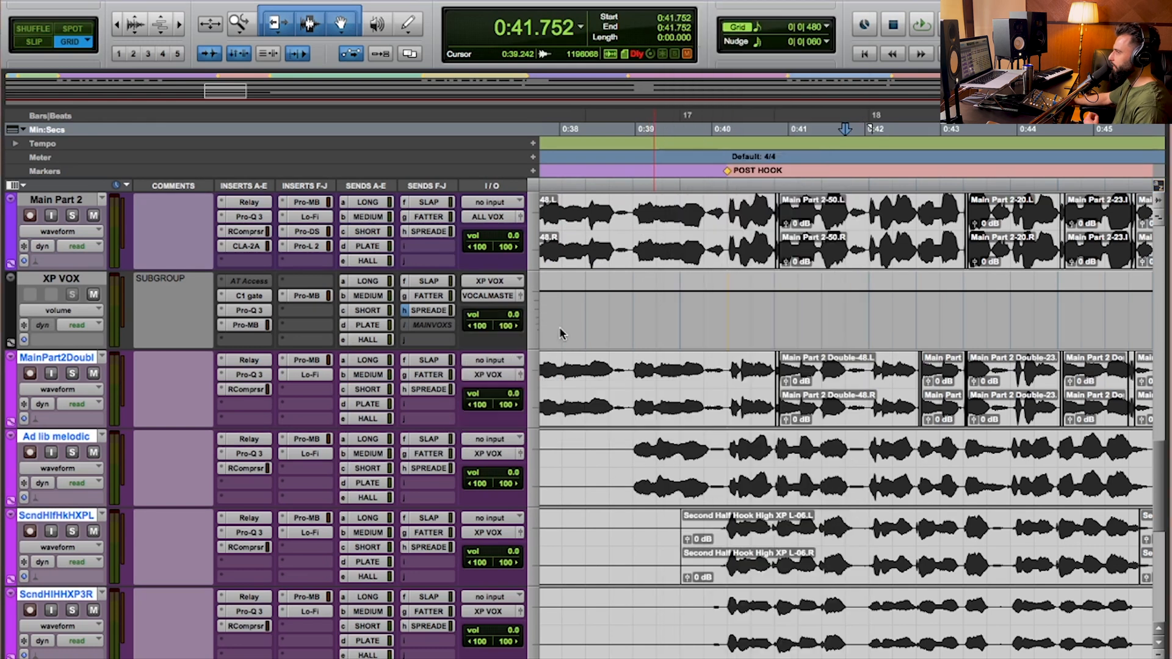
# Step: Try lowering the XP VOX subgroup's volume to -3.3 dB, then reset it to 0.0 dB
pyautogui.click(61, 278)
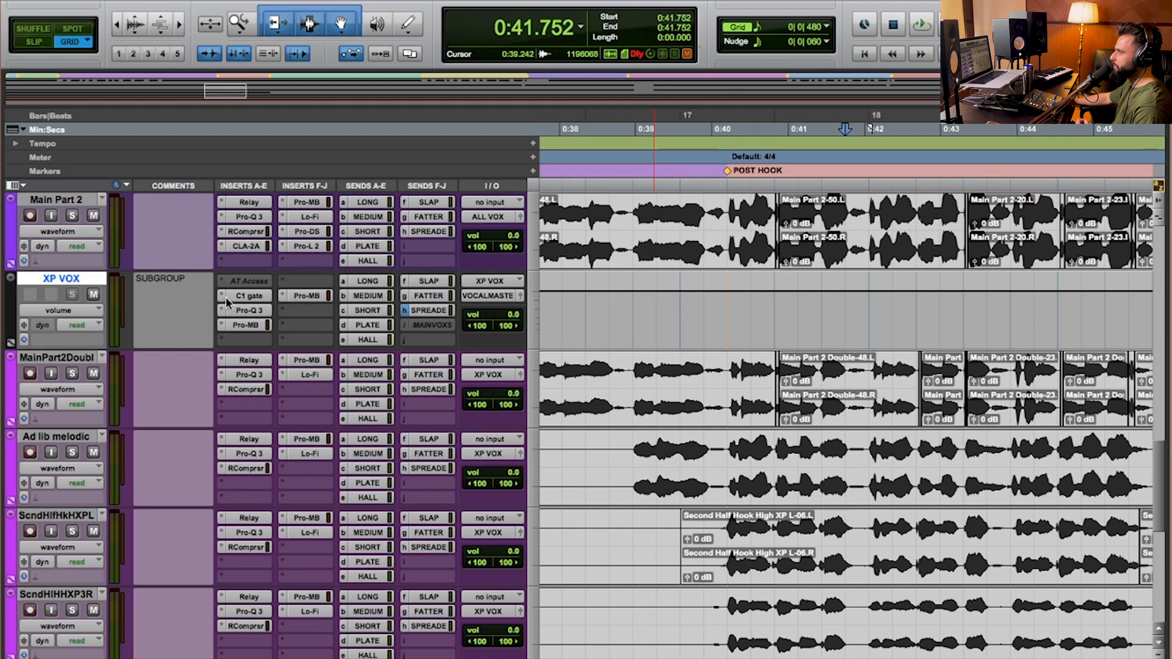
pyautogui.moveTo(519, 318)
pyautogui.mouseDown()
pyautogui.moveTo(515, 367)
pyautogui.moveTo(515, 308)
pyautogui.moveTo(515, 348)
pyautogui.moveTo(517, 322)
pyautogui.mouseUp()
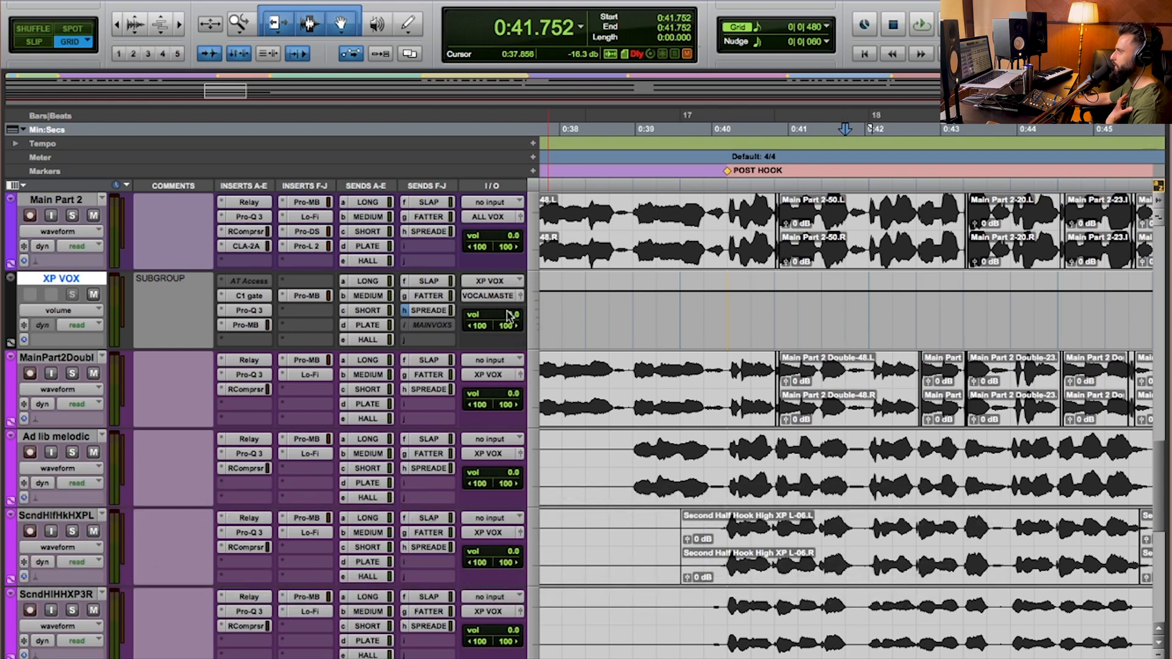
pyautogui.moveTo(514, 317); pyautogui.dragTo(514, 318)
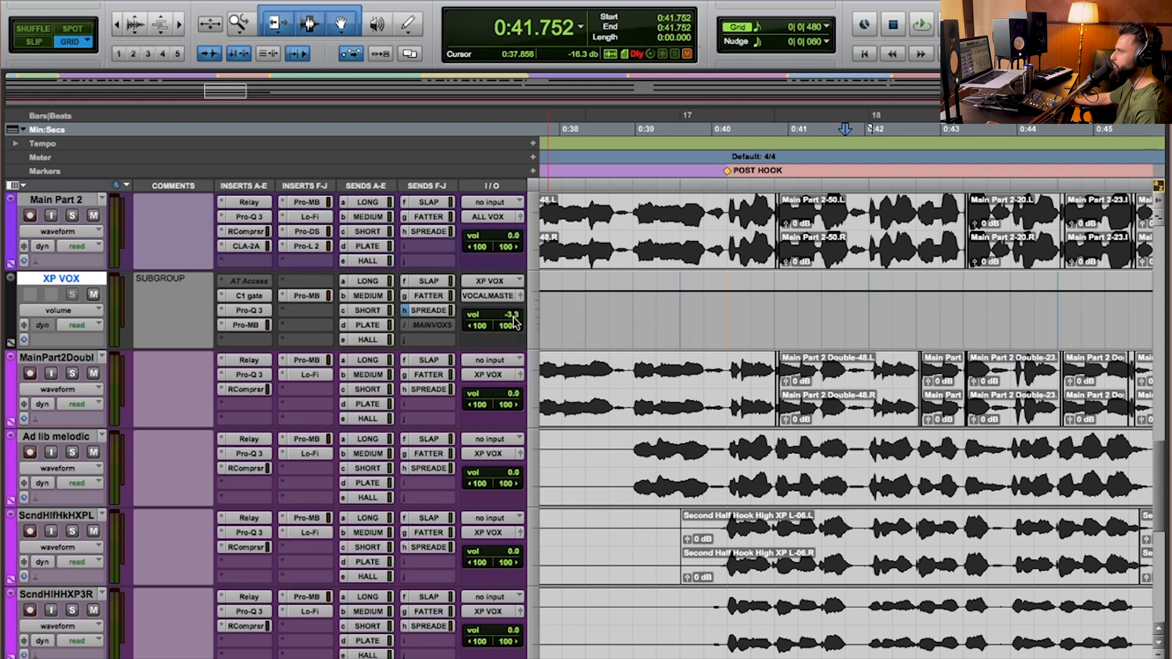
pyautogui.keyDown('alt'); pyautogui.click(514, 319); pyautogui.keyUp('alt')
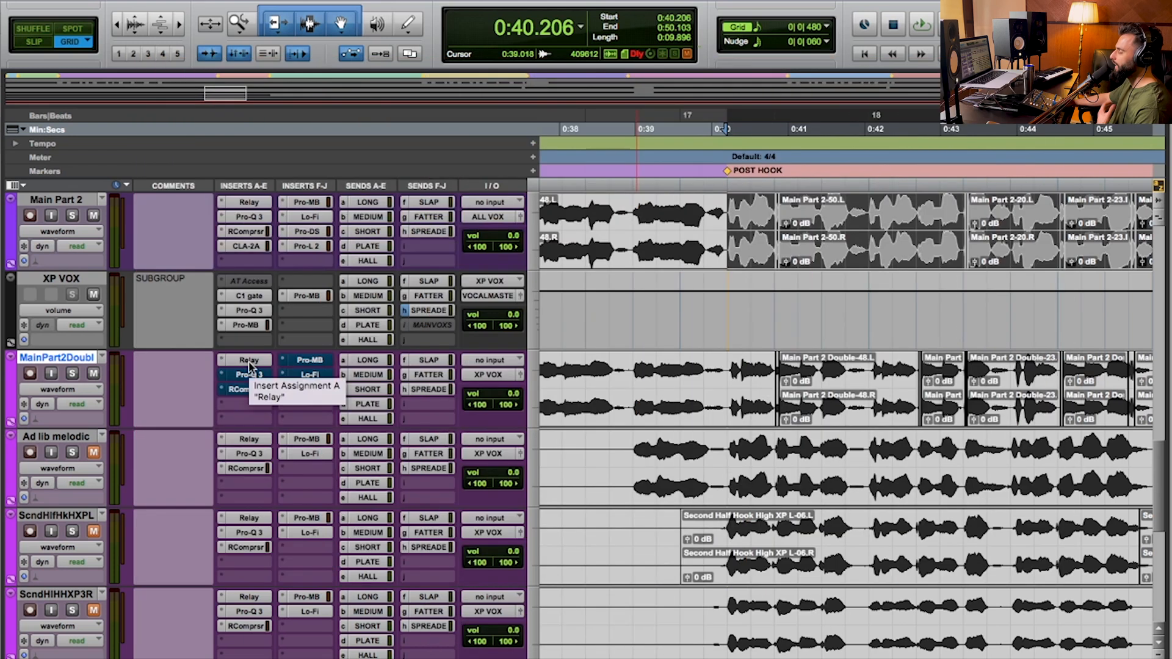
# Step: Try lower gain levels in the MainPart2Doubl track's Relay plugin, then reset the gain to 0.0 dB
pyautogui.click(249, 360)
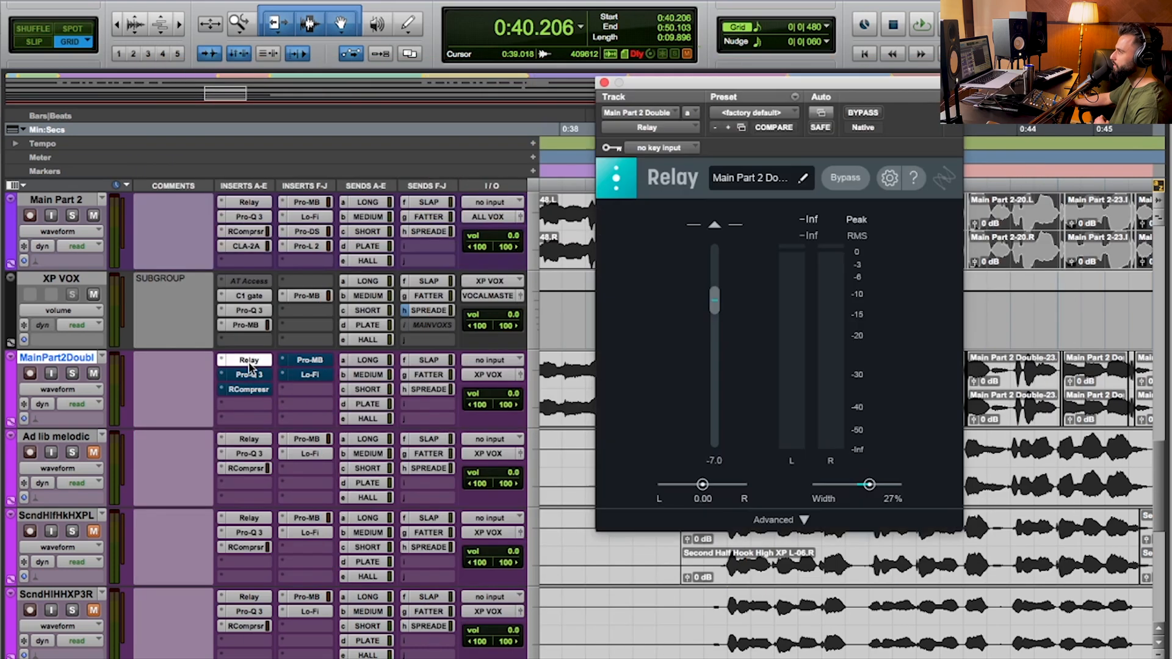
pyautogui.moveTo(660, 86); pyautogui.dragTo(650, 139)
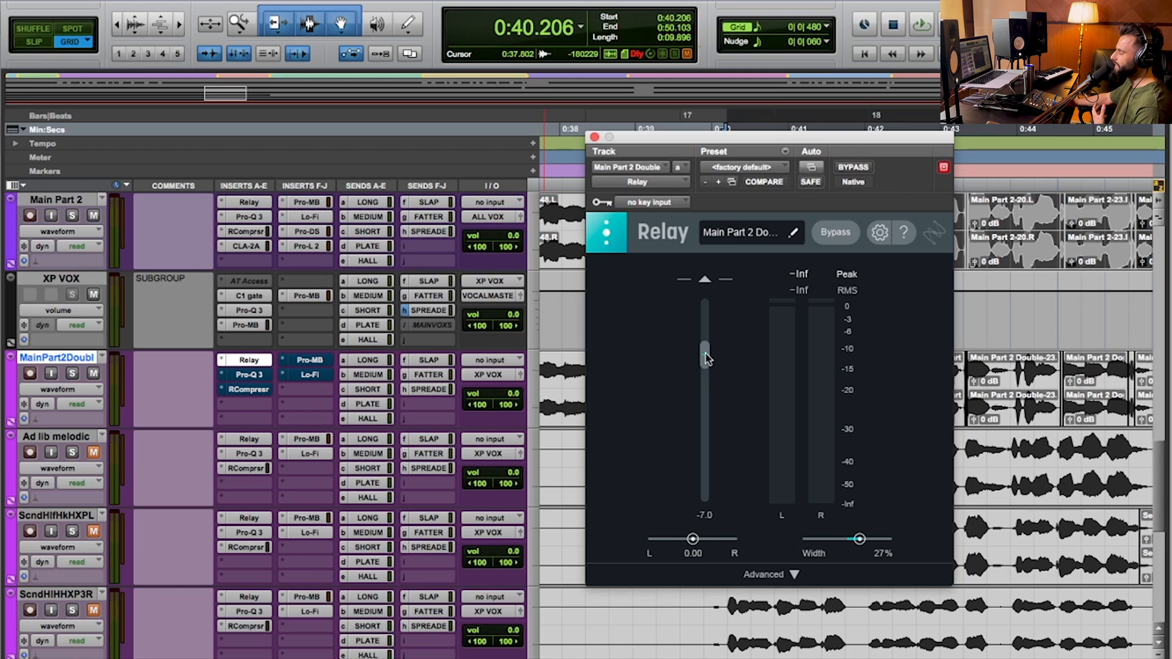
pyautogui.moveTo(706, 358)
pyautogui.mouseDown()
pyautogui.moveTo(698, 497)
pyautogui.moveTo(707, 370)
pyautogui.moveTo(708, 382)
pyautogui.mouseUp()
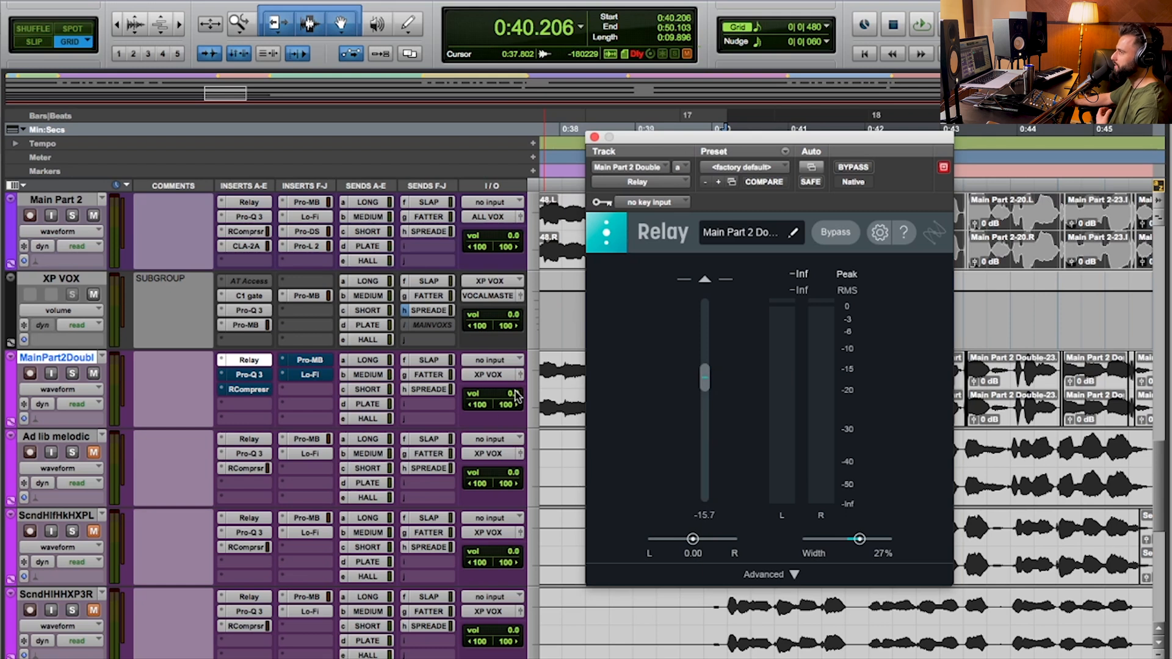
pyautogui.moveTo(705, 379); pyautogui.dragTo(705, 374)
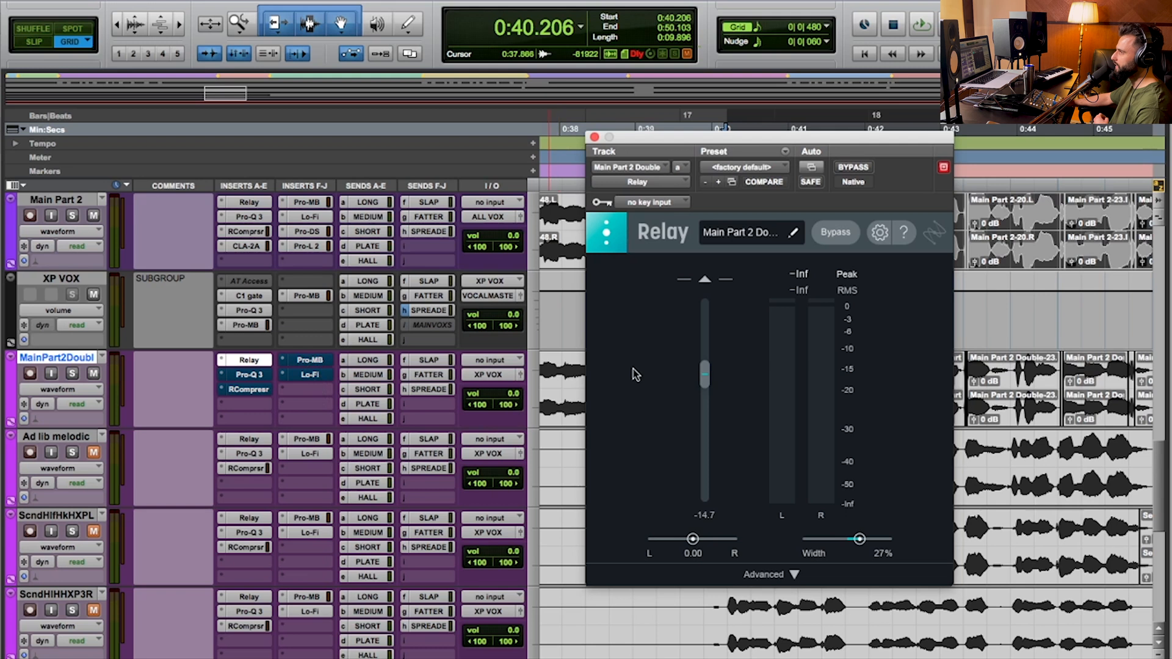
pyautogui.moveTo(706, 375)
pyautogui.mouseDown()
pyautogui.moveTo(709, 337)
pyautogui.moveTo(708, 378)
pyautogui.mouseUp()
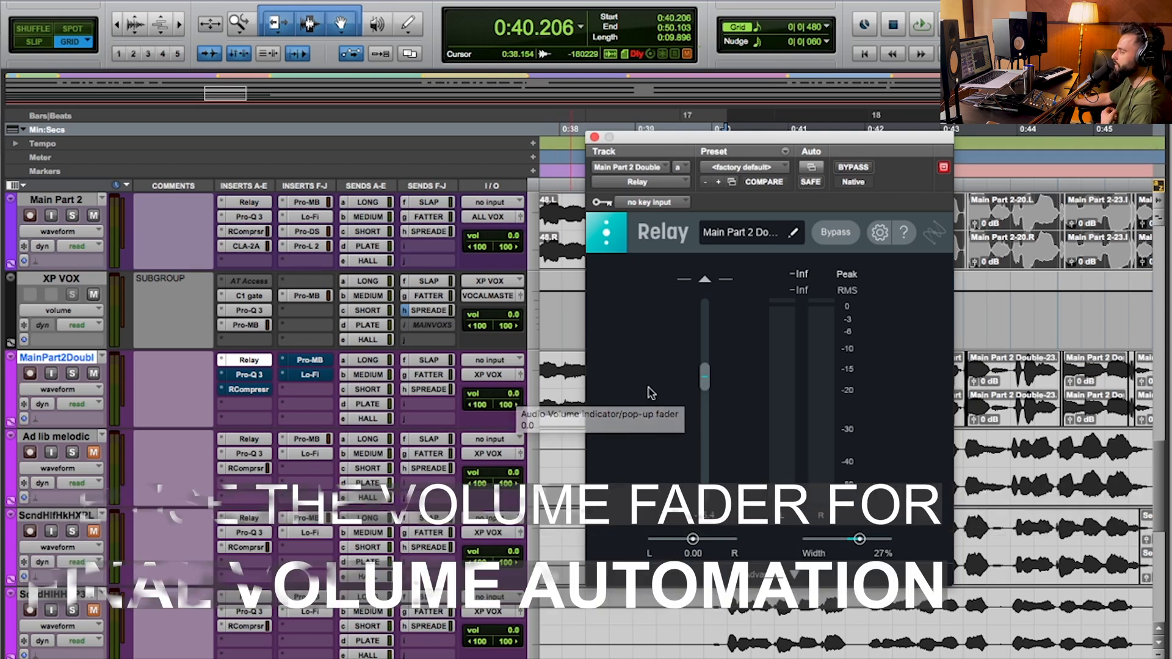
pyautogui.moveTo(704, 382); pyautogui.dragTo(706, 390)
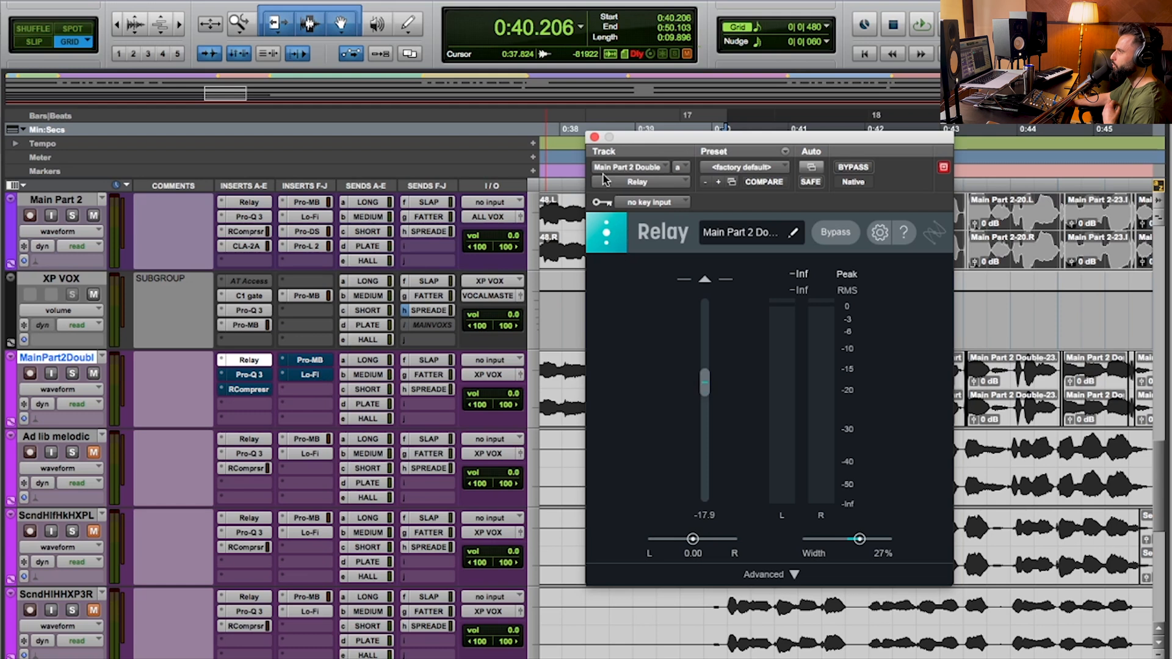
pyautogui.keyDown('alt'); pyautogui.click(710, 385); pyautogui.keyUp('alt')
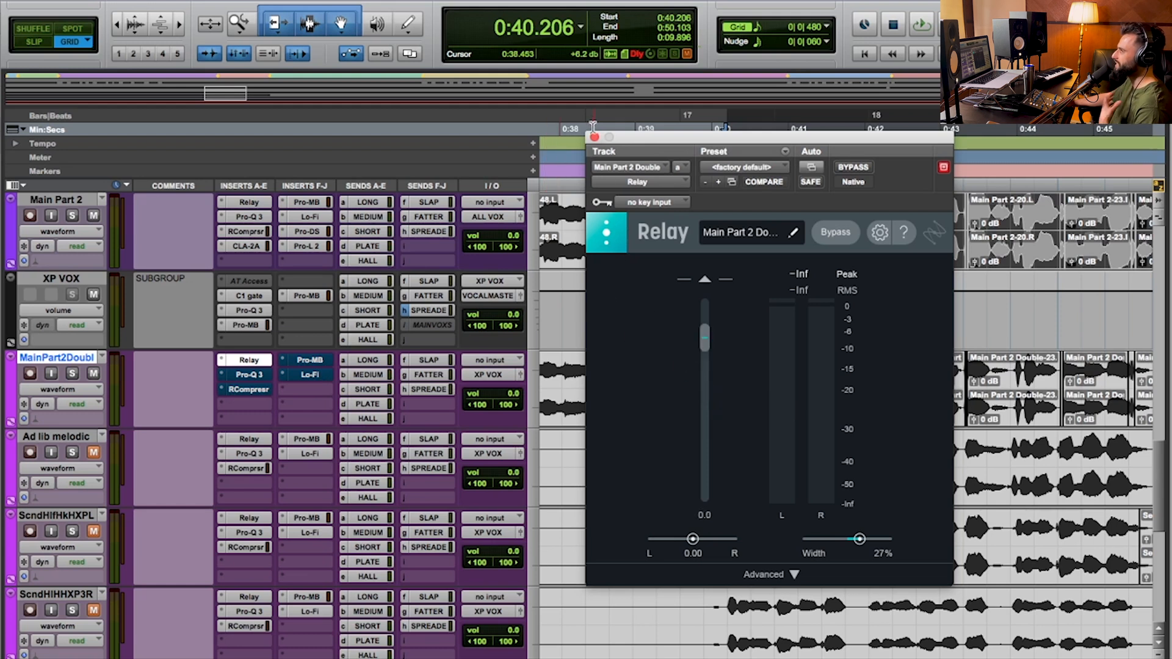
pyautogui.moveTo(635, 131); pyautogui.dragTo(540, 144)
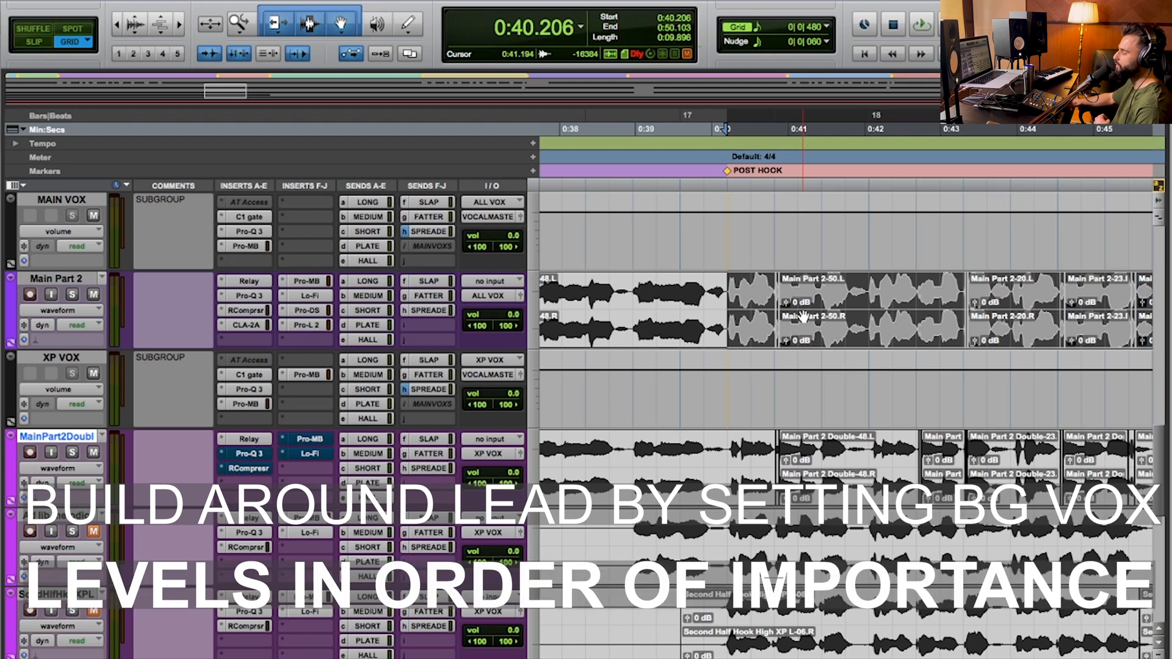
# Step: Set the playback start to 0:40.206, the start of the post hook, on the MainPart2Doubl track
pyautogui.moveTo(748, 455); pyautogui.dragTo(1060, 462)
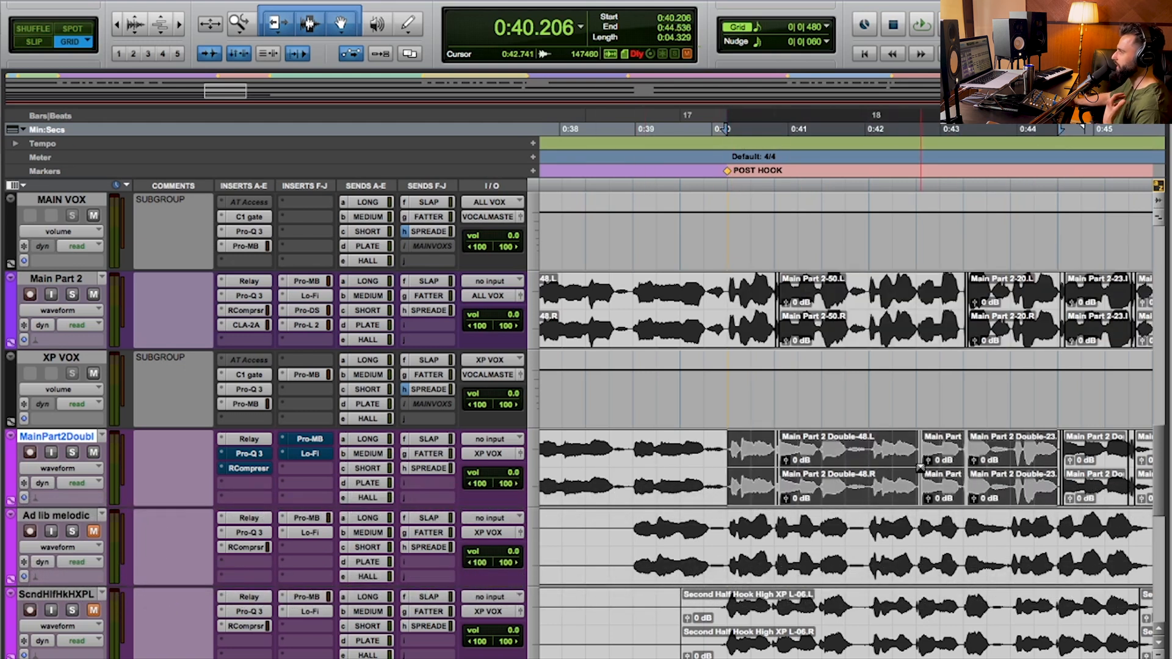
pyautogui.click(729, 457)
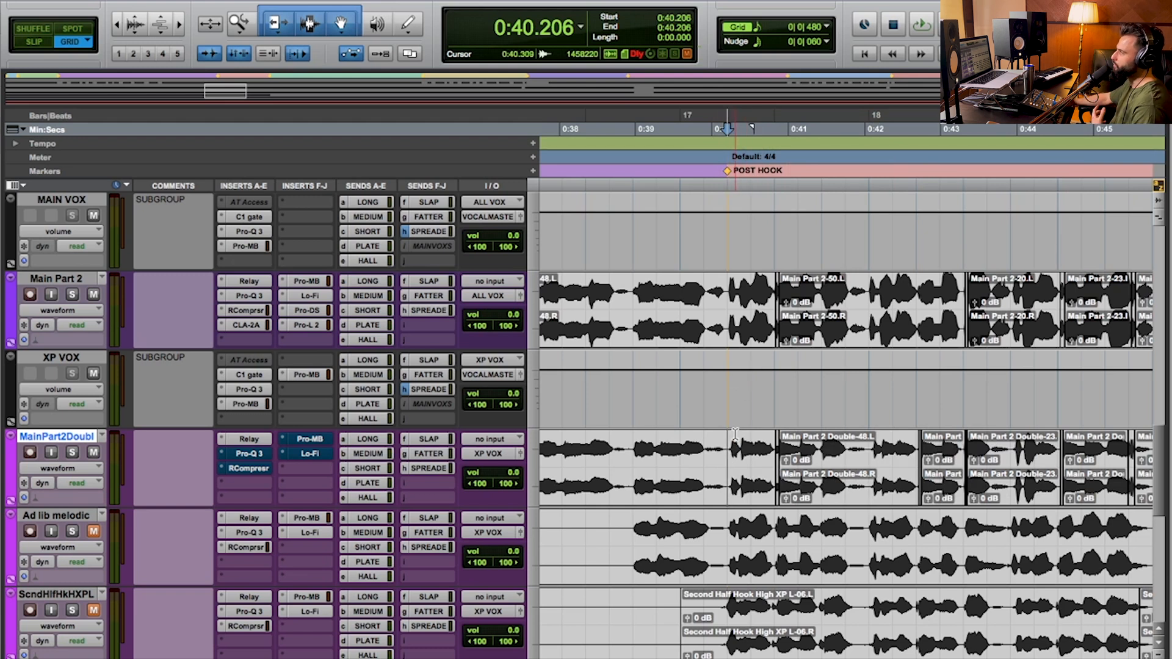
pyautogui.scroll(-2, 738, 434)
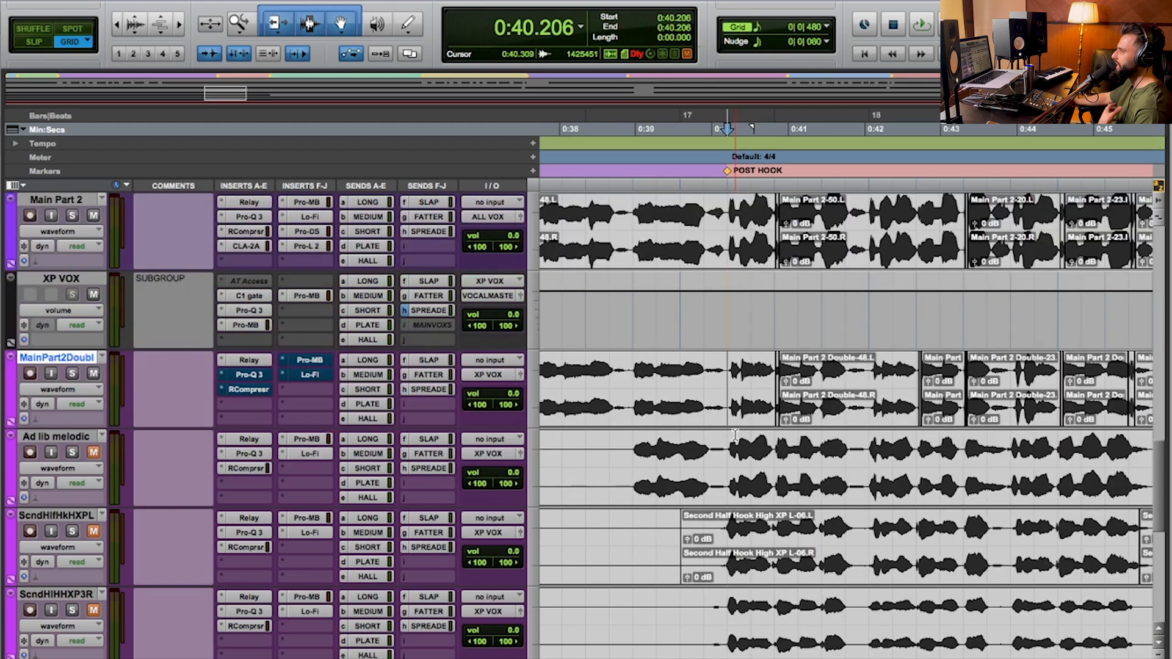
# Step: Mute the MainPart2Doubl track and play the post hook with only the Main Part 2 vocal audible
pyautogui.click(74, 437)
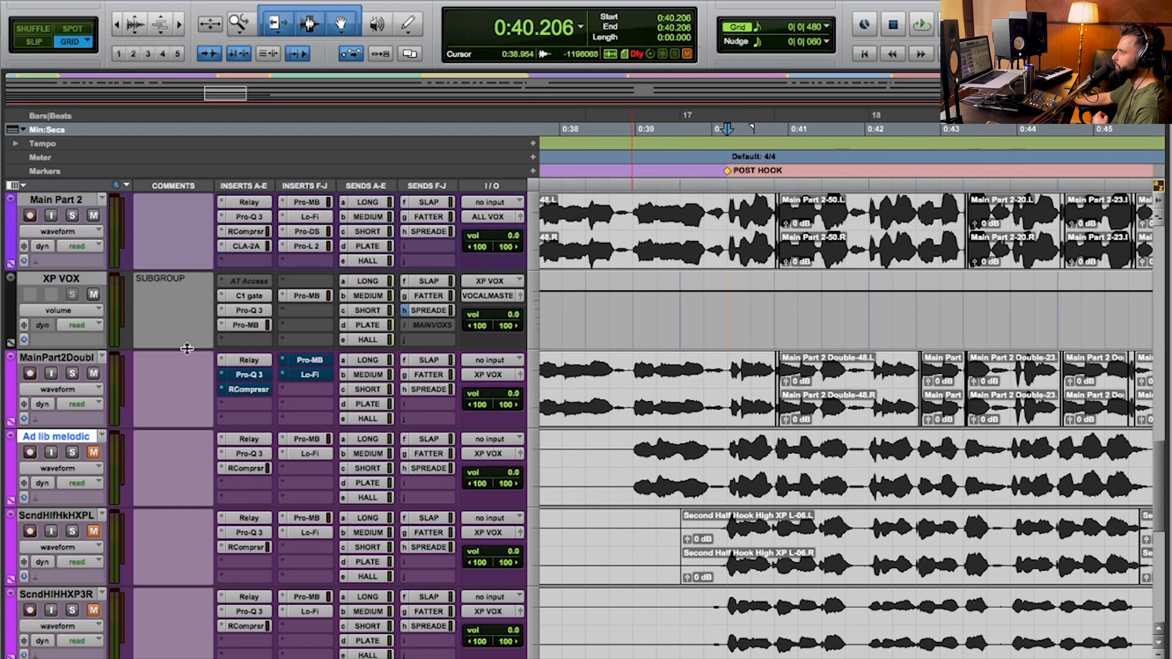
pyautogui.click(57, 357)
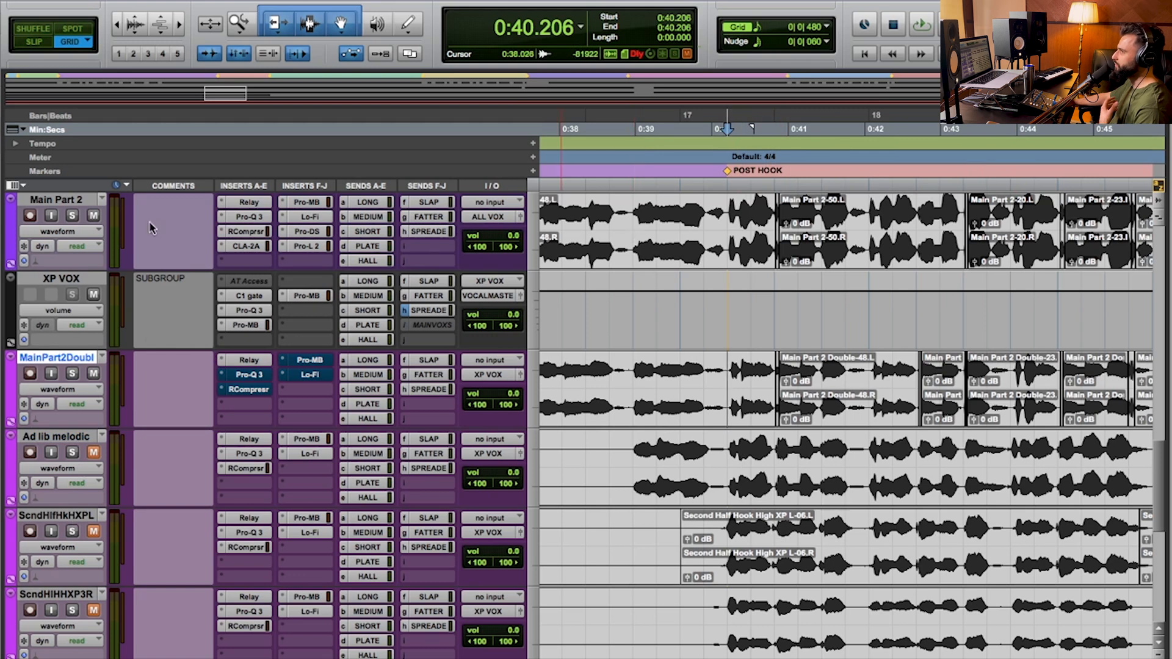
pyautogui.click(76, 200)
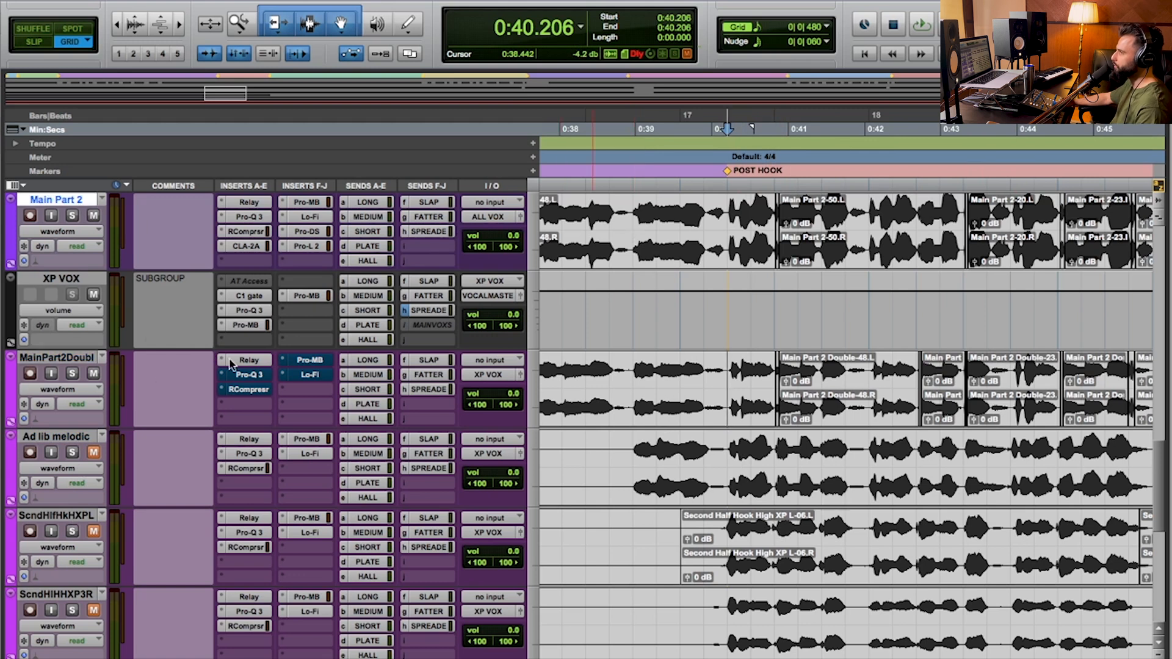
pyautogui.click(93, 373)
pyautogui.press('space')
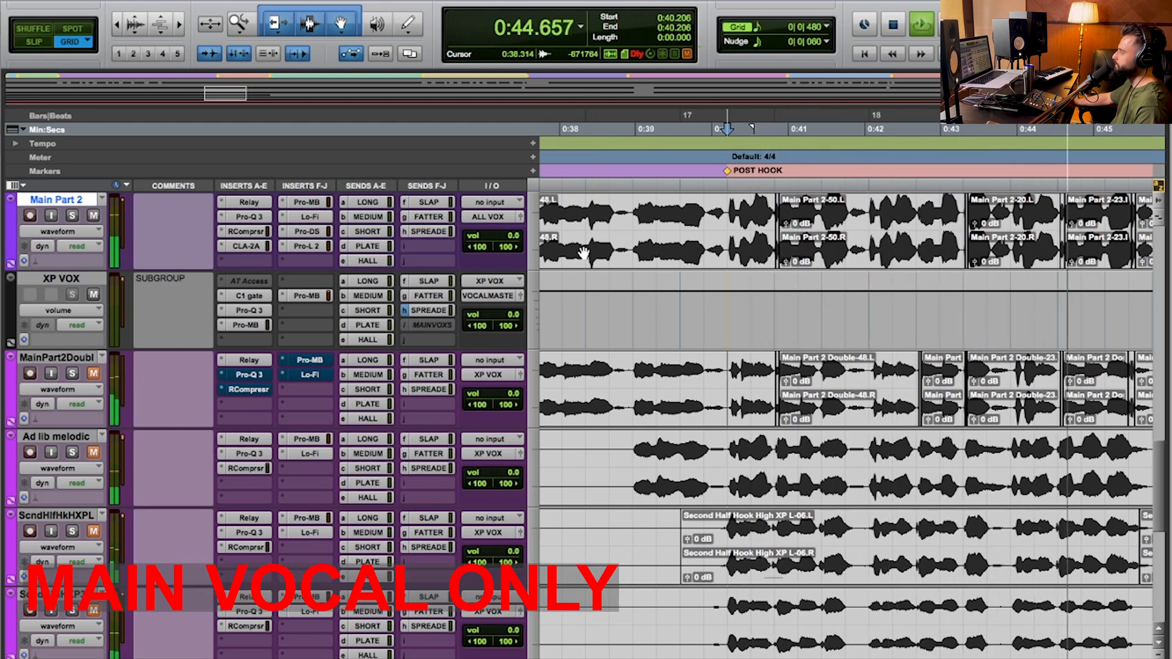
pyautogui.press('space')
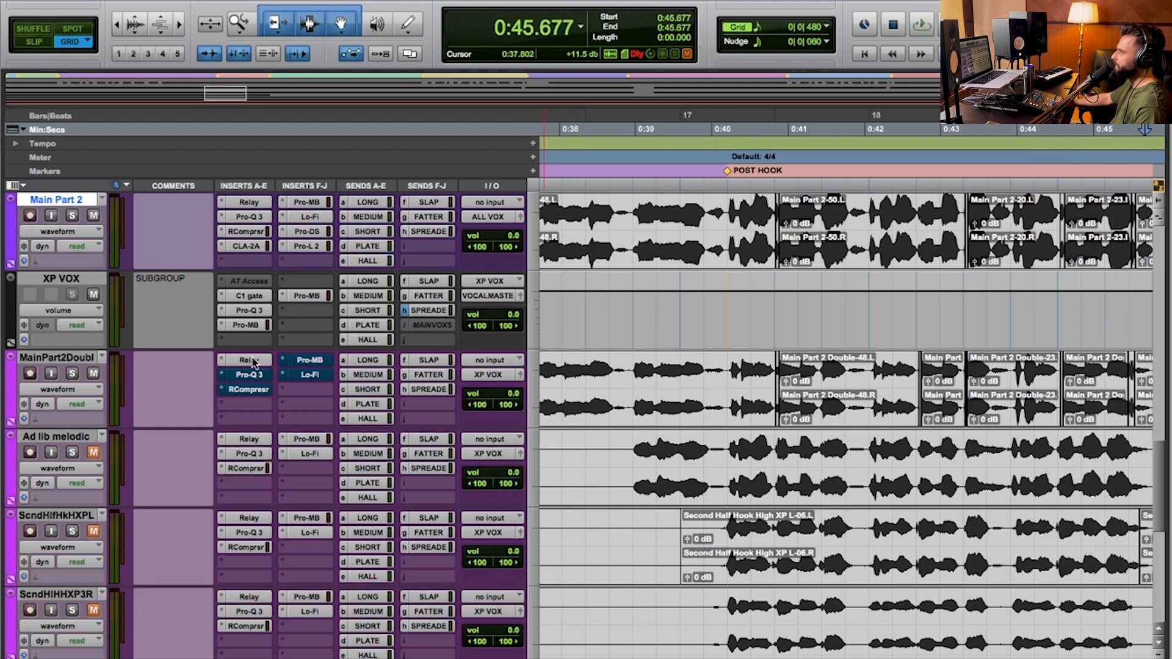
# Step: Open the MainPart2Doubl track's Relay plugin and play the post hook with the track soloed, then unsolo it
pyautogui.click(235, 362)
pyautogui.click(72, 373)
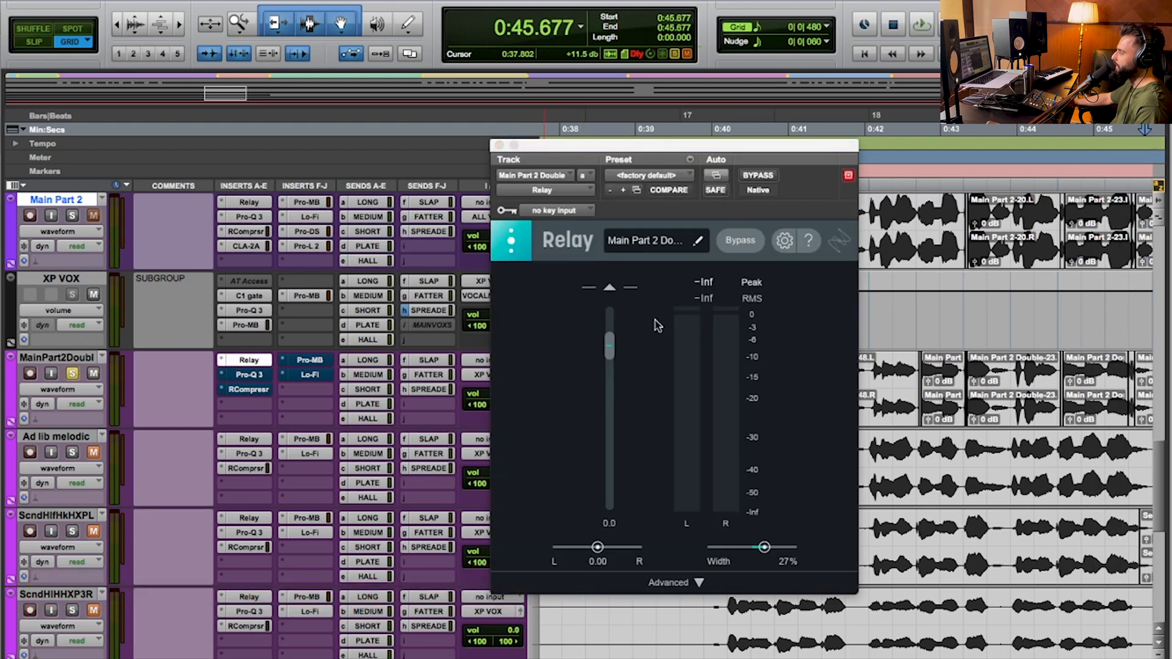
pyautogui.press('space')
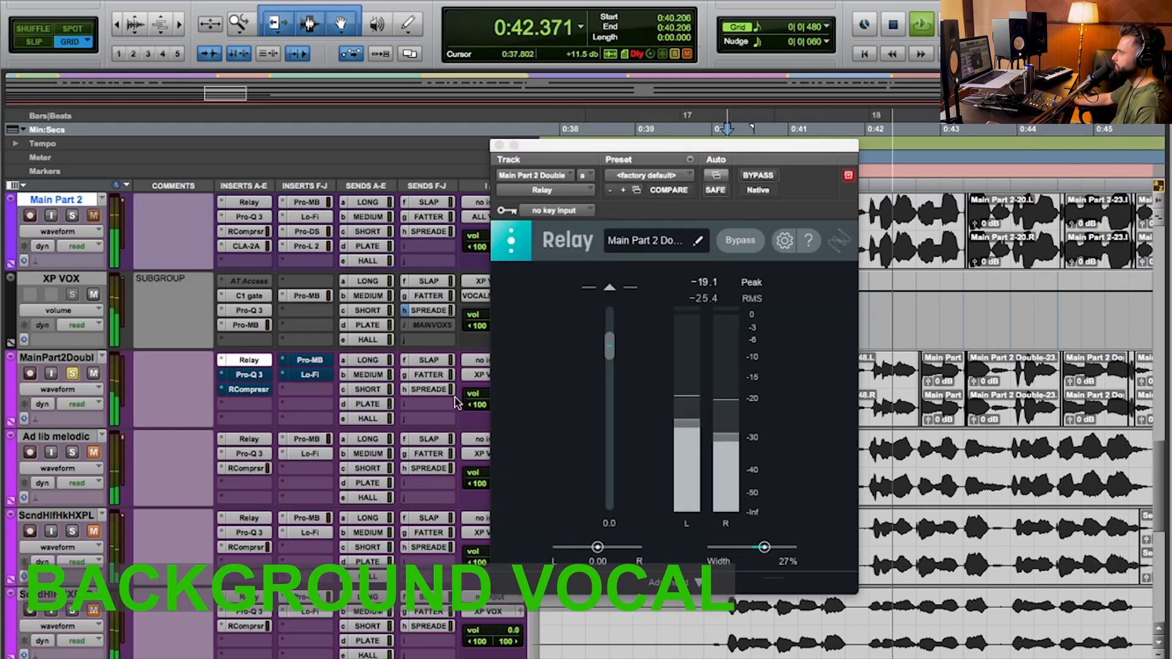
pyautogui.press('space')
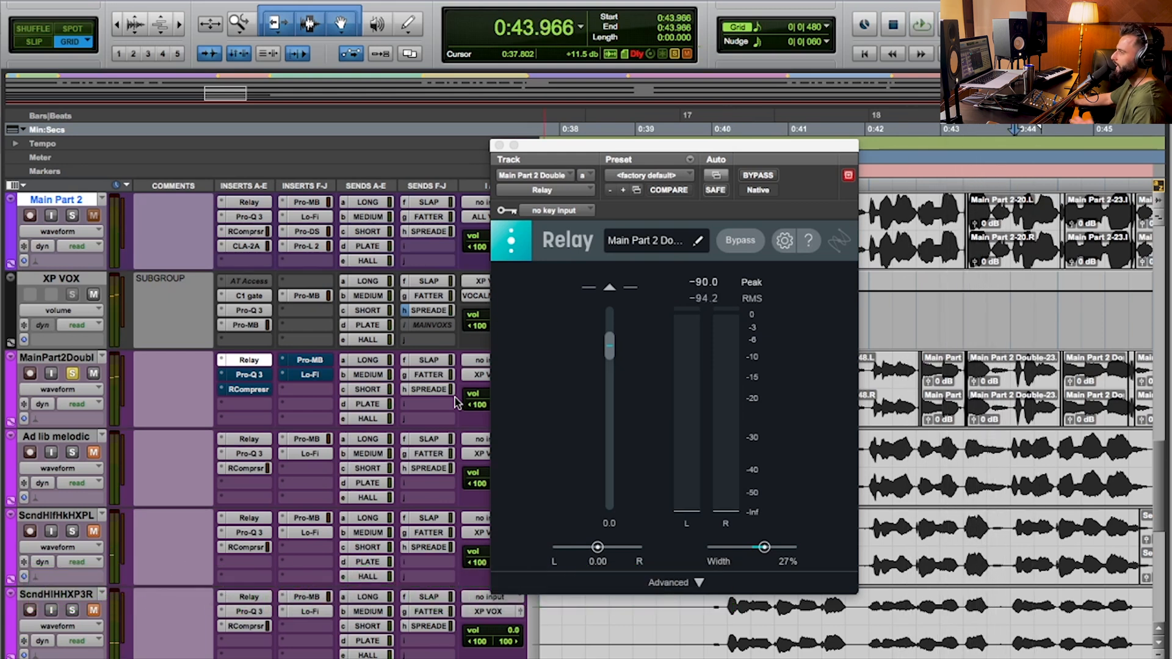
pyautogui.click(67, 375)
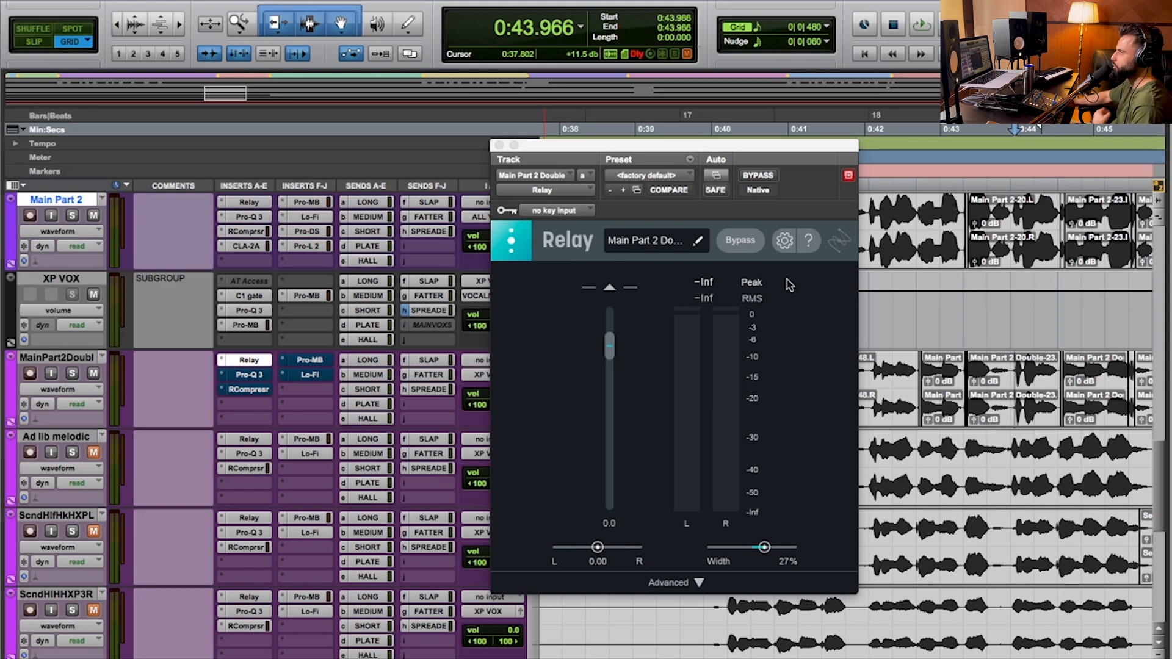
# Step: Lower the MainPart2Doubl Relay gain fully, raise it to -5.5 dB and check the balance against Main Part 2 during post hook playback
pyautogui.moveTo(612, 352); pyautogui.dragTo(597, 500)
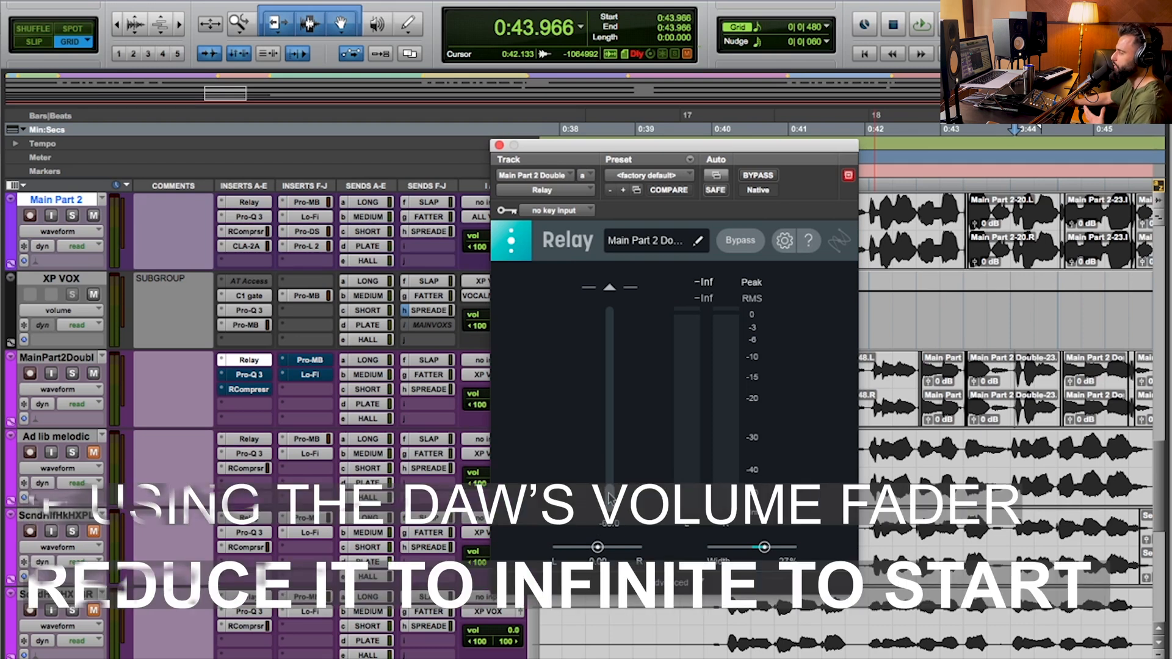
pyautogui.moveTo(609, 498); pyautogui.dragTo(612, 368)
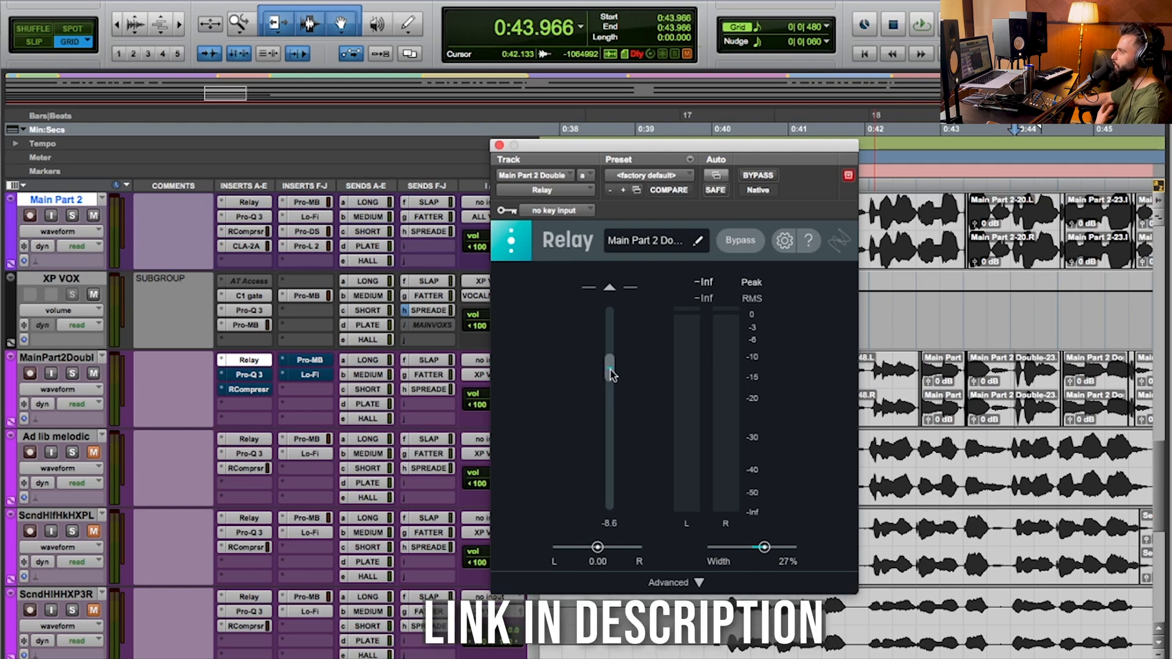
pyautogui.moveTo(610, 370); pyautogui.dragTo(607, 420)
pyautogui.press('space')
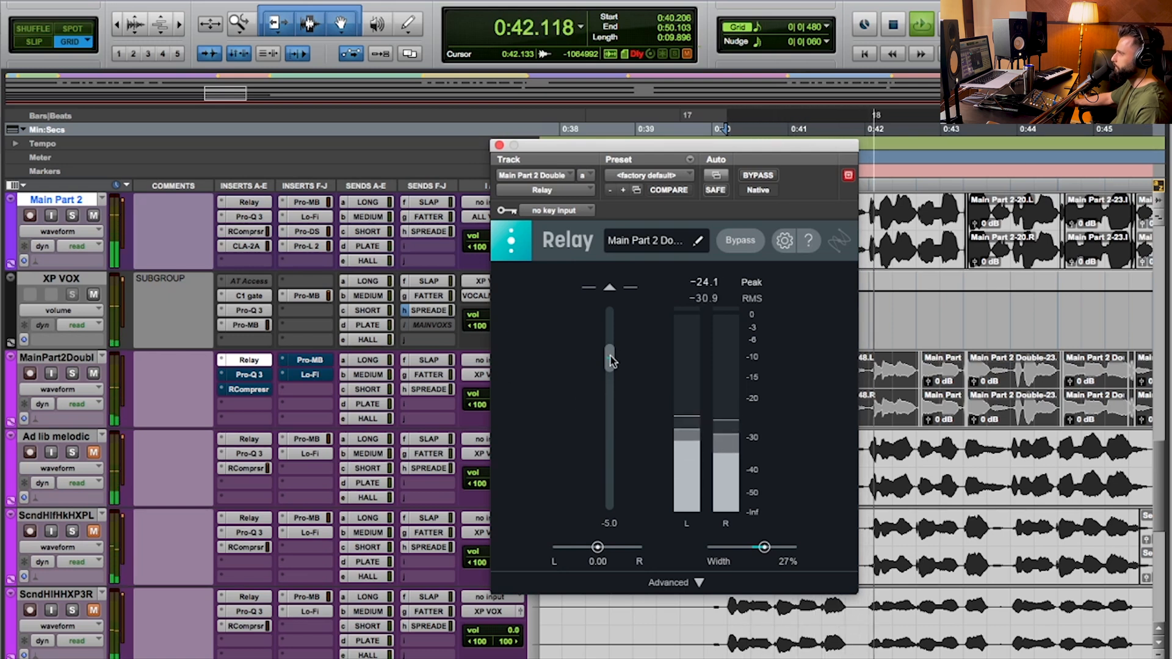
pyautogui.moveTo(608, 365); pyautogui.dragTo(614, 434)
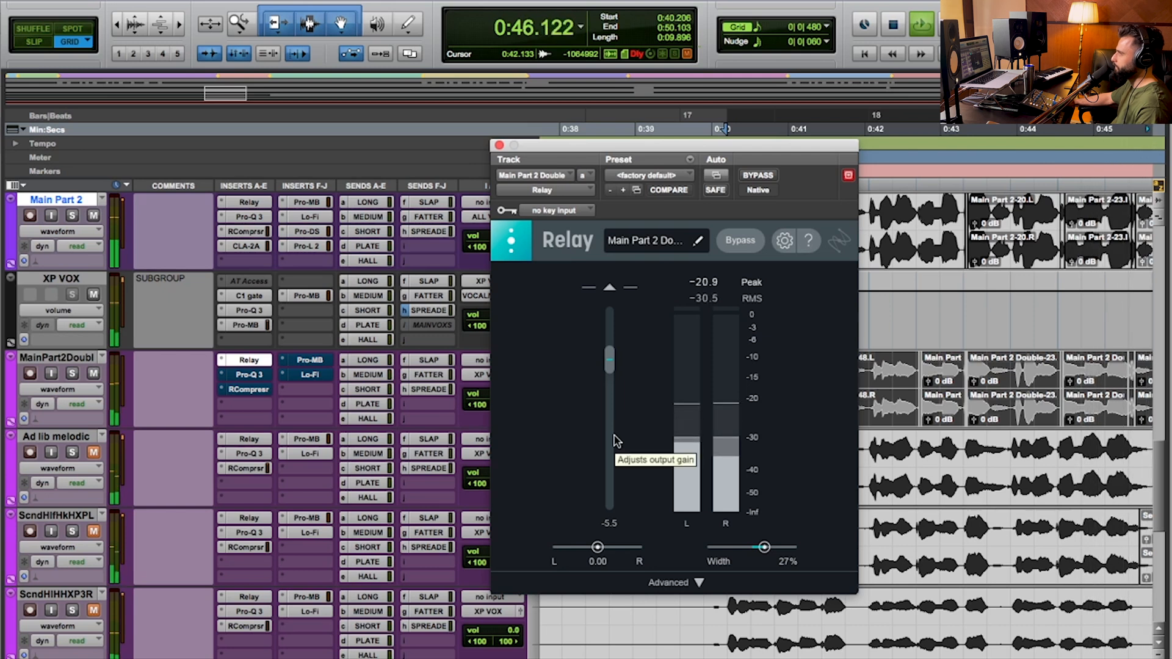
pyautogui.click(93, 376)
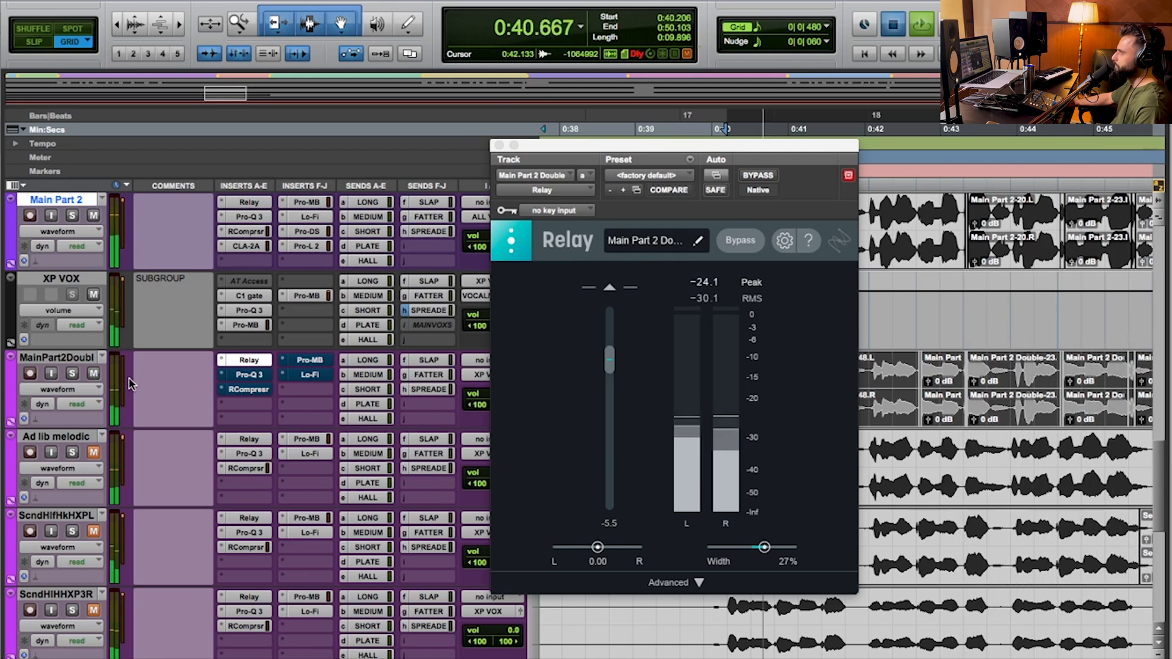
pyautogui.press('space')
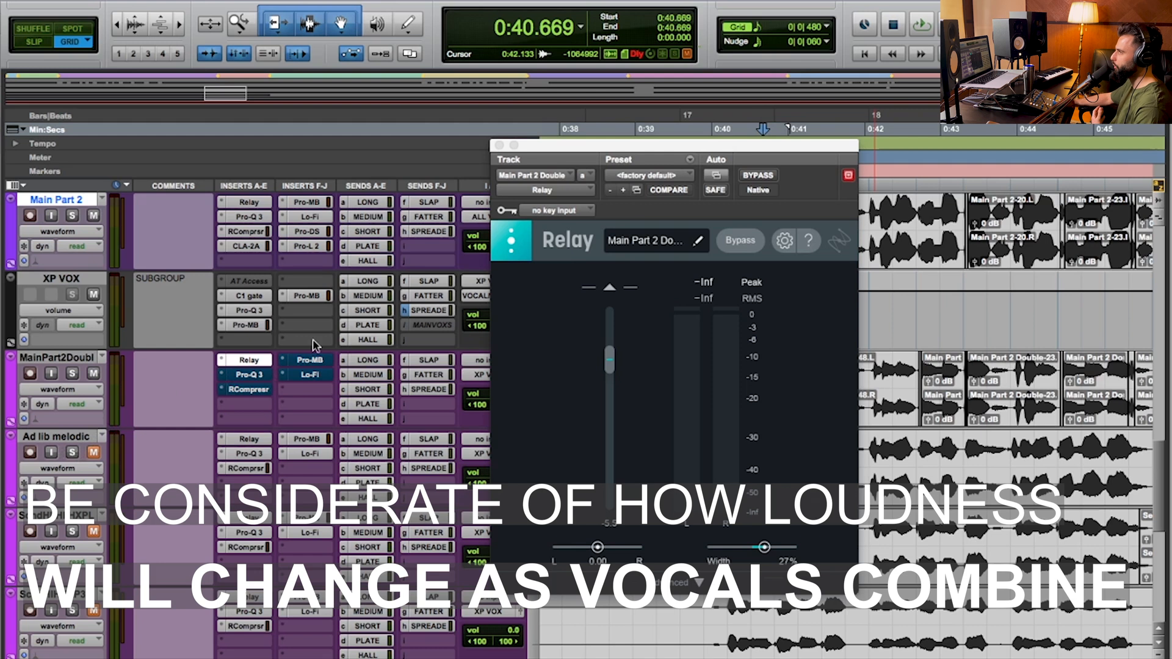
pyautogui.click(203, 359)
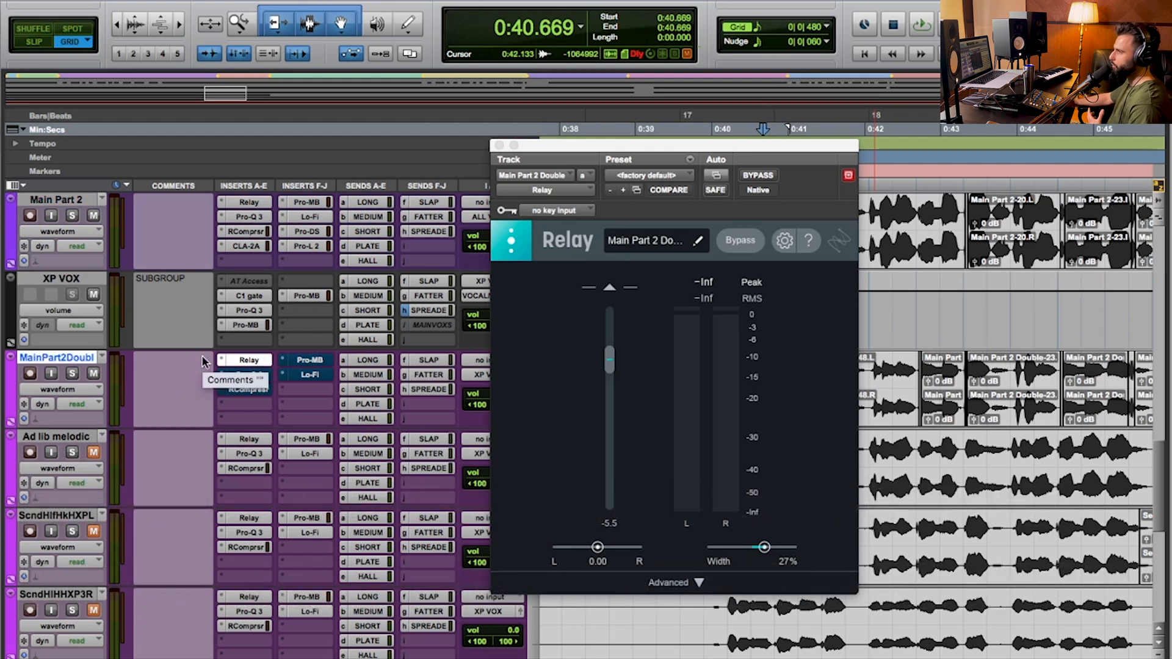
pyautogui.click(69, 440)
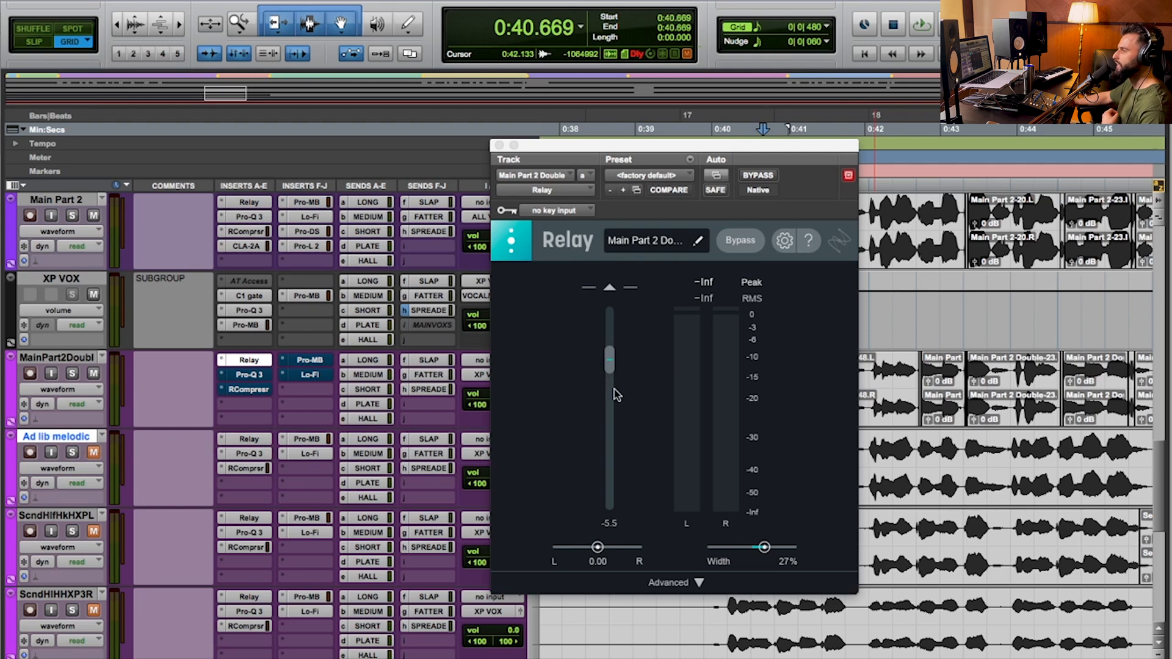
pyautogui.click(64, 358)
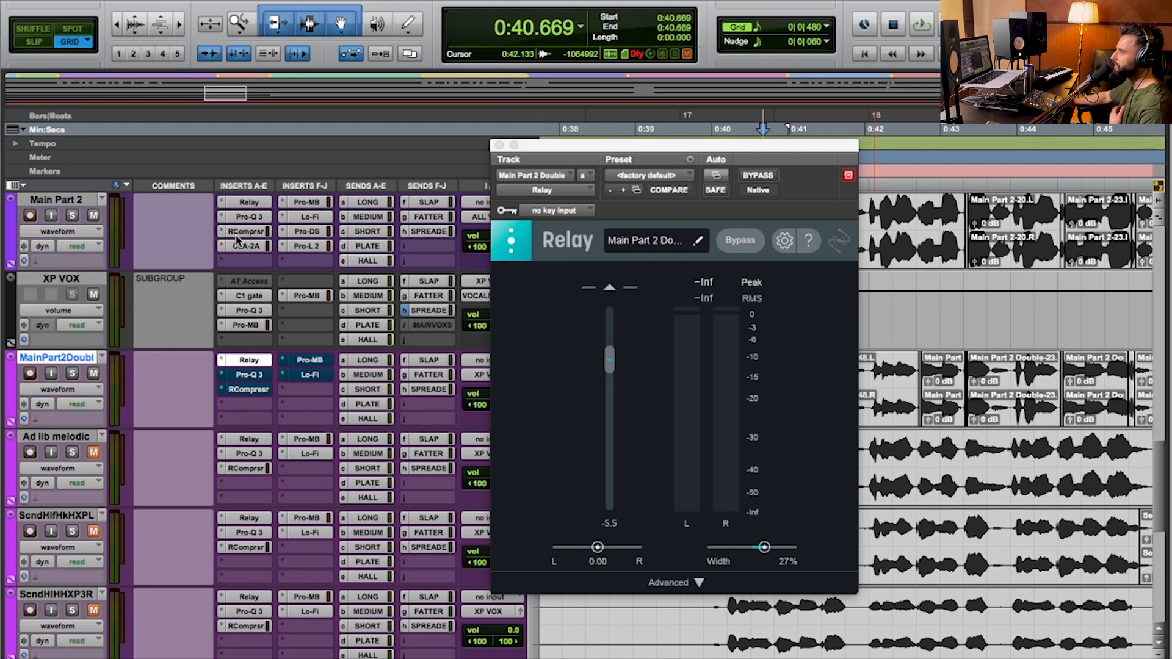
# Step: Compare the stereo width settings in the Relay plugins of the Main Part 2 and MainPart2Doubl tracks
pyautogui.moveTo(567, 149); pyautogui.dragTo(458, 149)
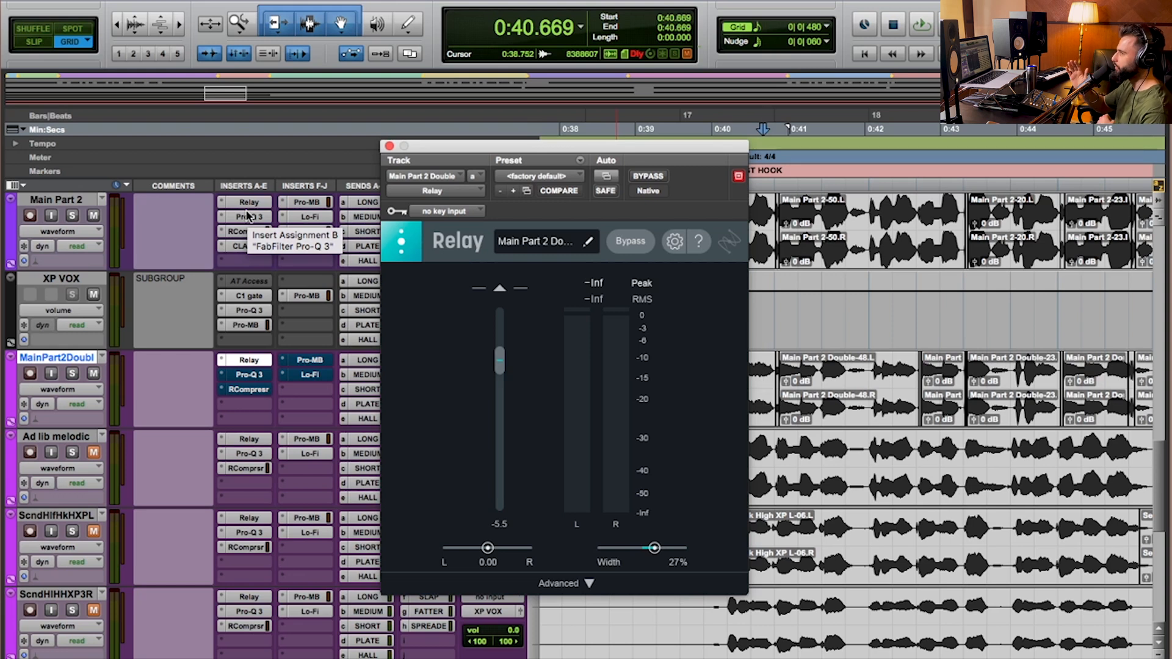
pyautogui.click(37, 201)
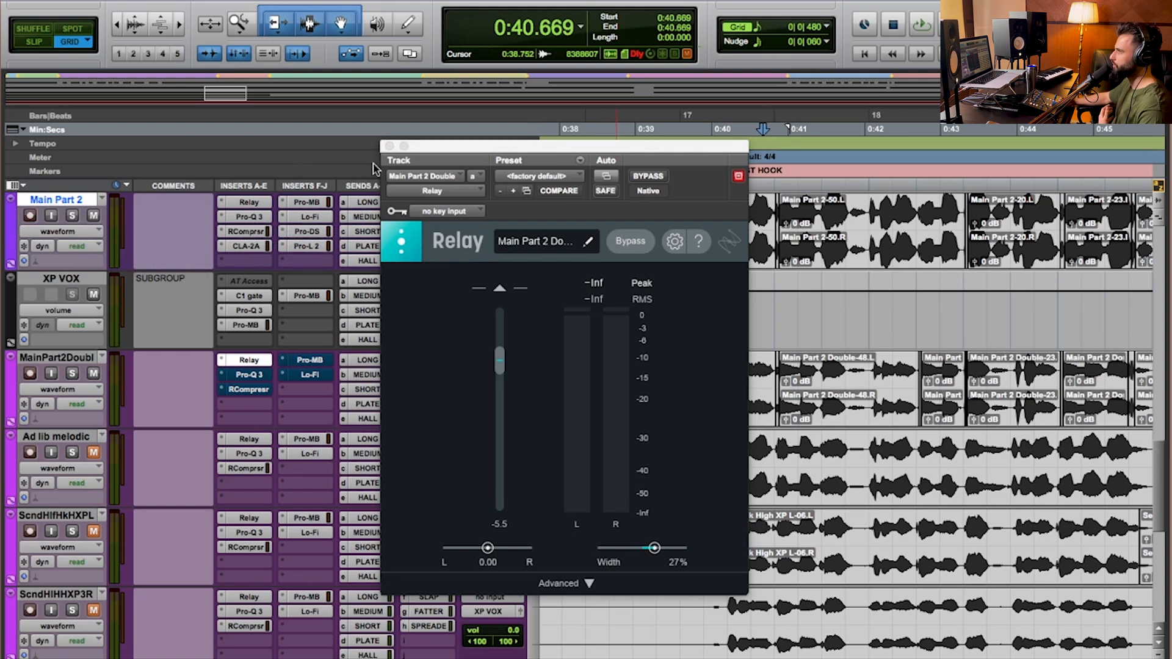
pyautogui.click(241, 208)
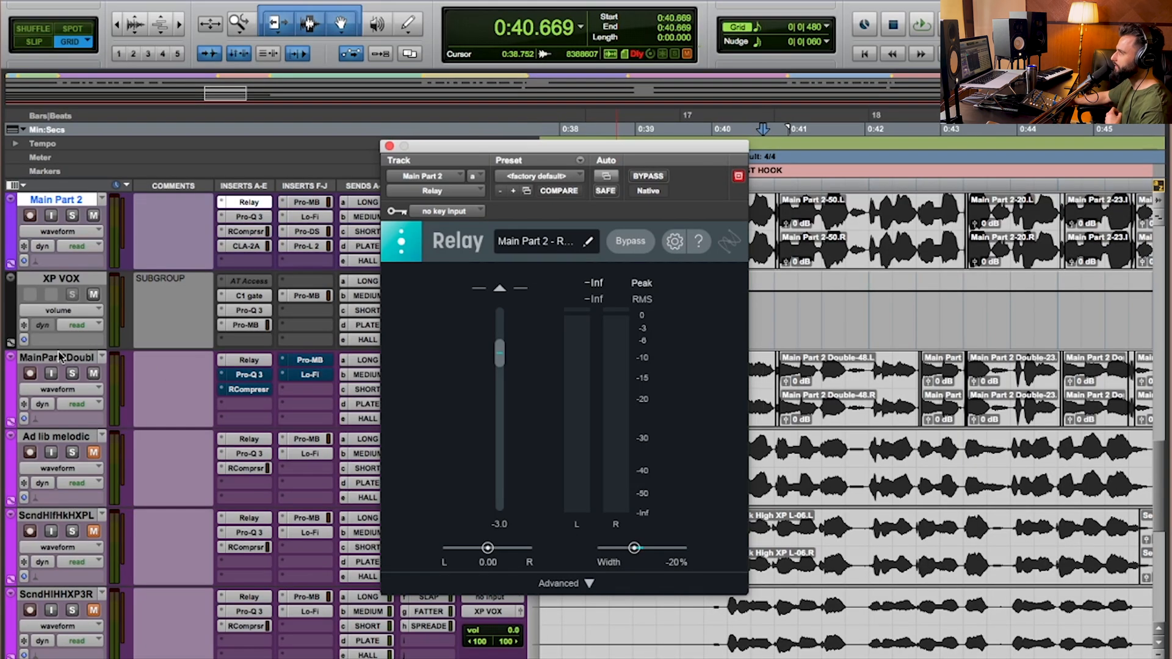
pyautogui.click(67, 358)
pyautogui.click(258, 360)
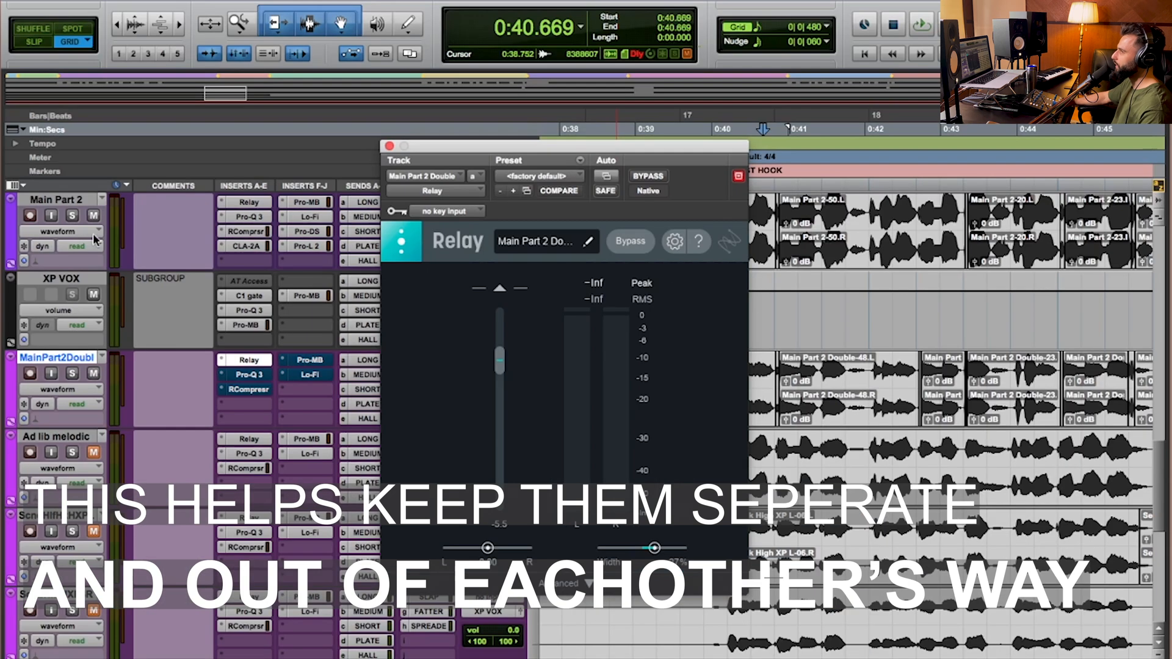
# Step: Solo Main Part 2 and MainPart2Doubl and compare the post hook with both Relay plugins active and bypassed
pyautogui.click(72, 216)
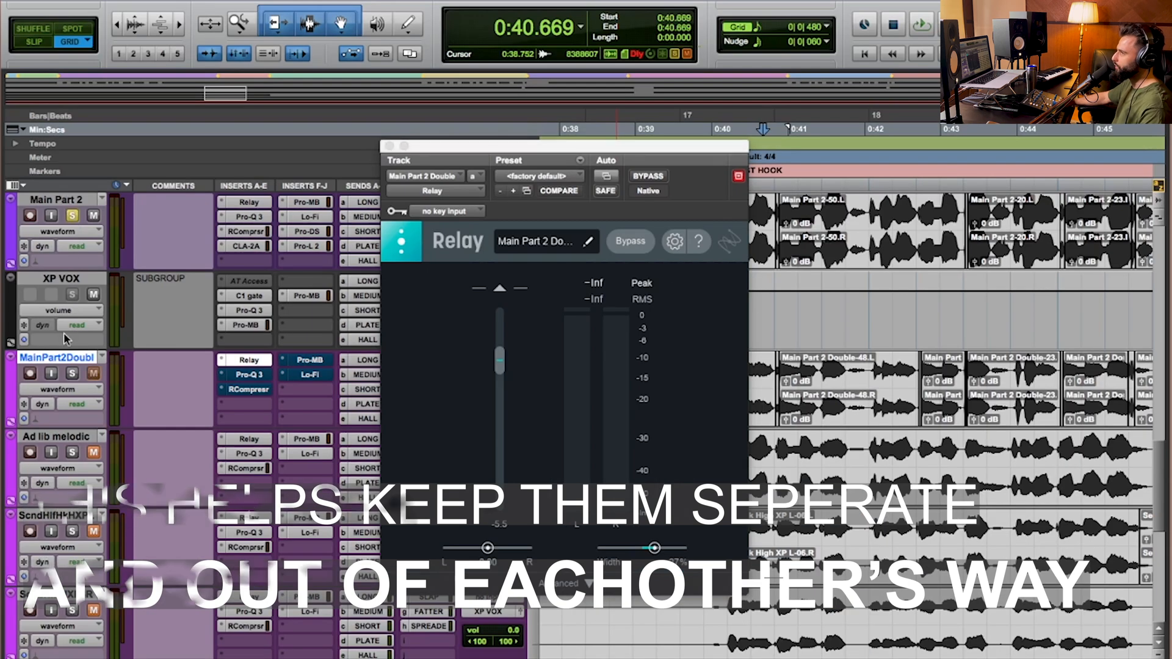
pyautogui.click(71, 374)
pyautogui.keyDown('super'); pyautogui.click(240, 361); pyautogui.keyUp('super')
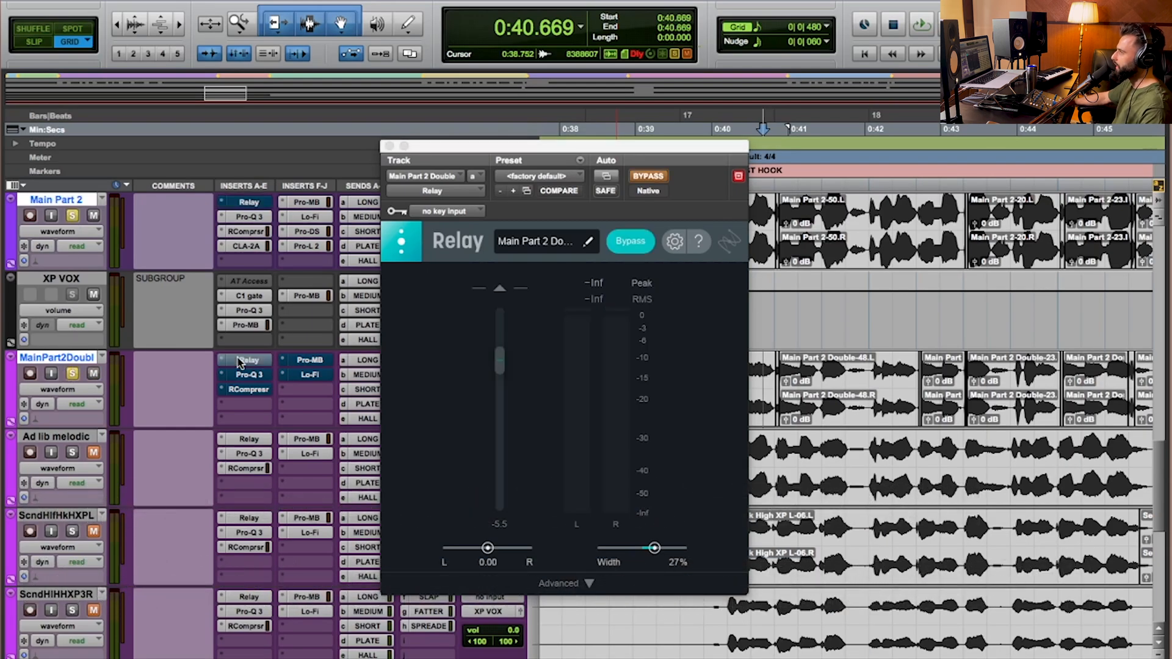
pyautogui.keyDown('super'); pyautogui.click(239, 362); pyautogui.keyUp('super')
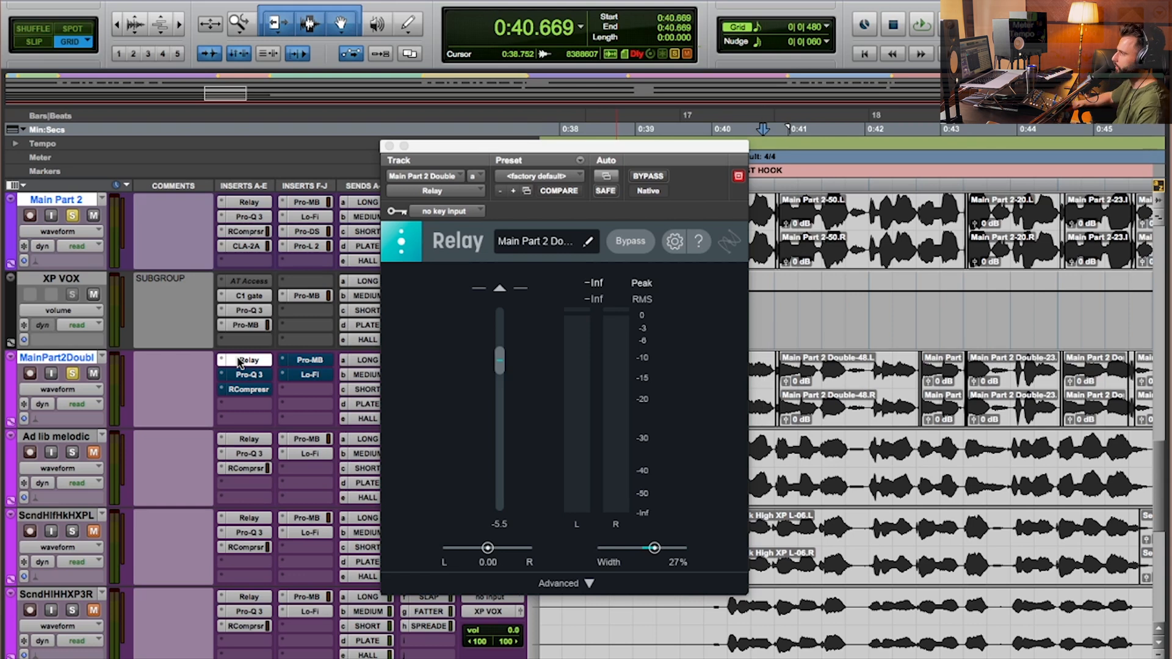
pyautogui.press('space')
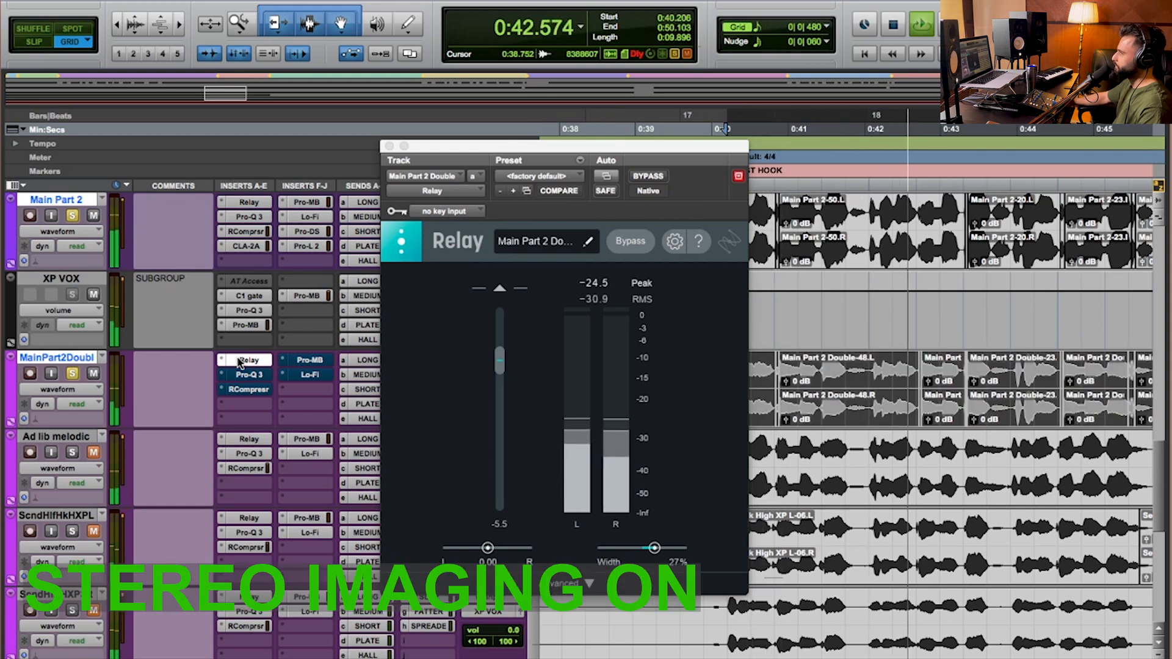
pyautogui.keyDown('super'); pyautogui.click(239, 362); pyautogui.keyUp('super')
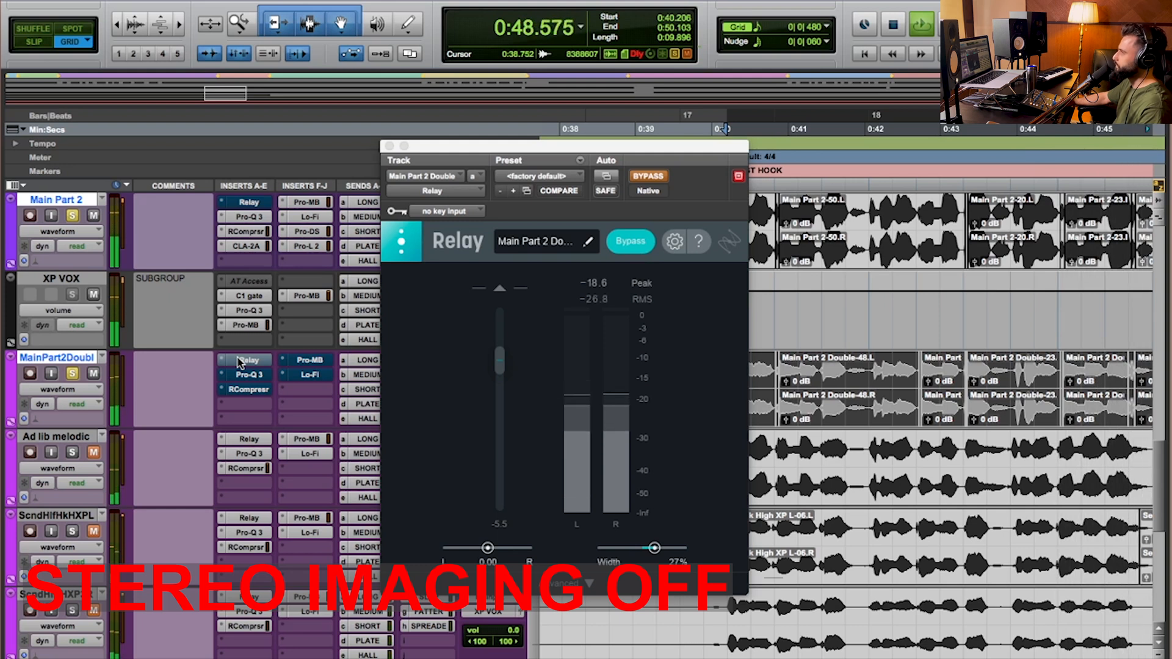
pyautogui.keyDown('super'); pyautogui.click(239, 361); pyautogui.keyUp('super')
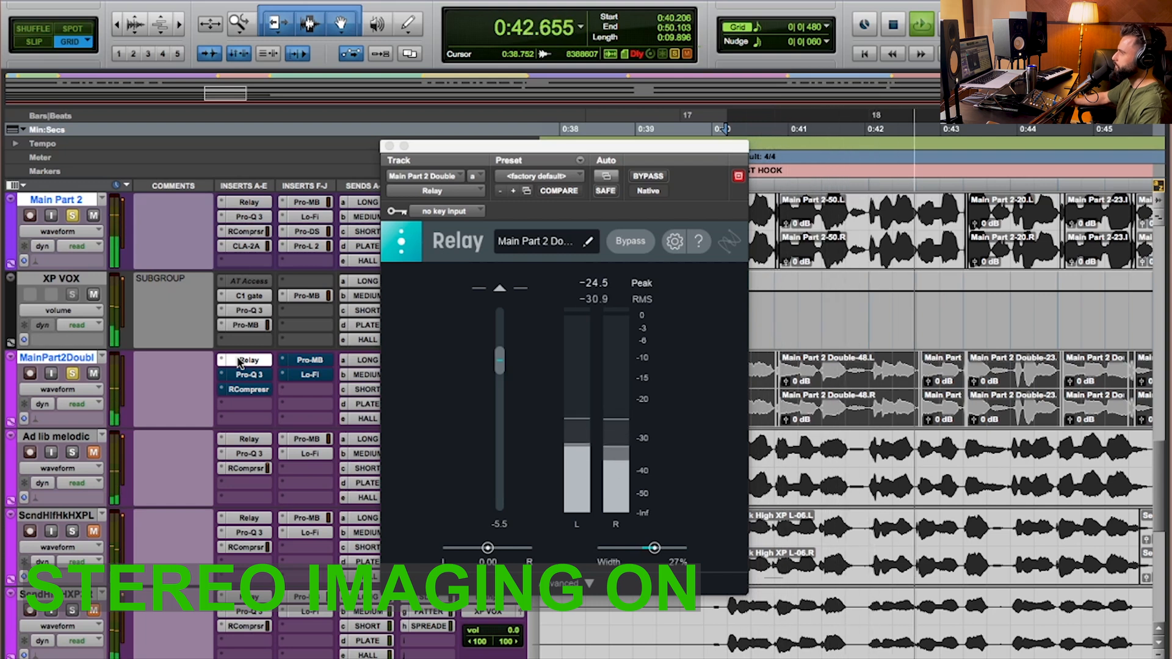
pyautogui.keyDown('super'); pyautogui.click(239, 361); pyautogui.keyUp('super')
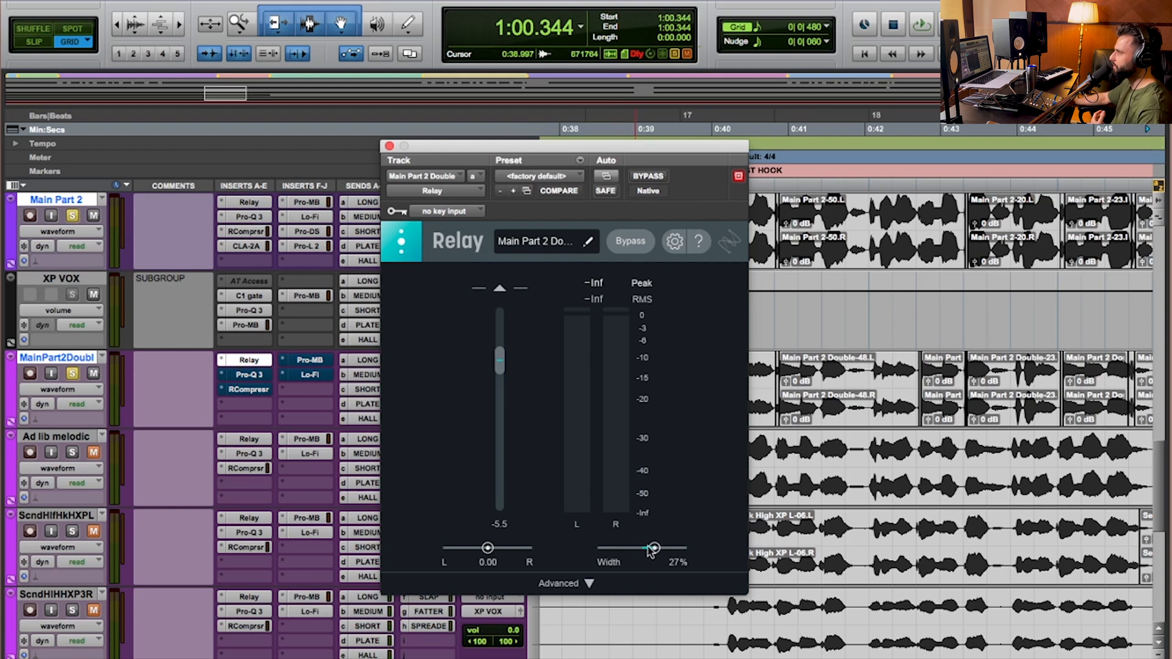
pyautogui.click(237, 366)
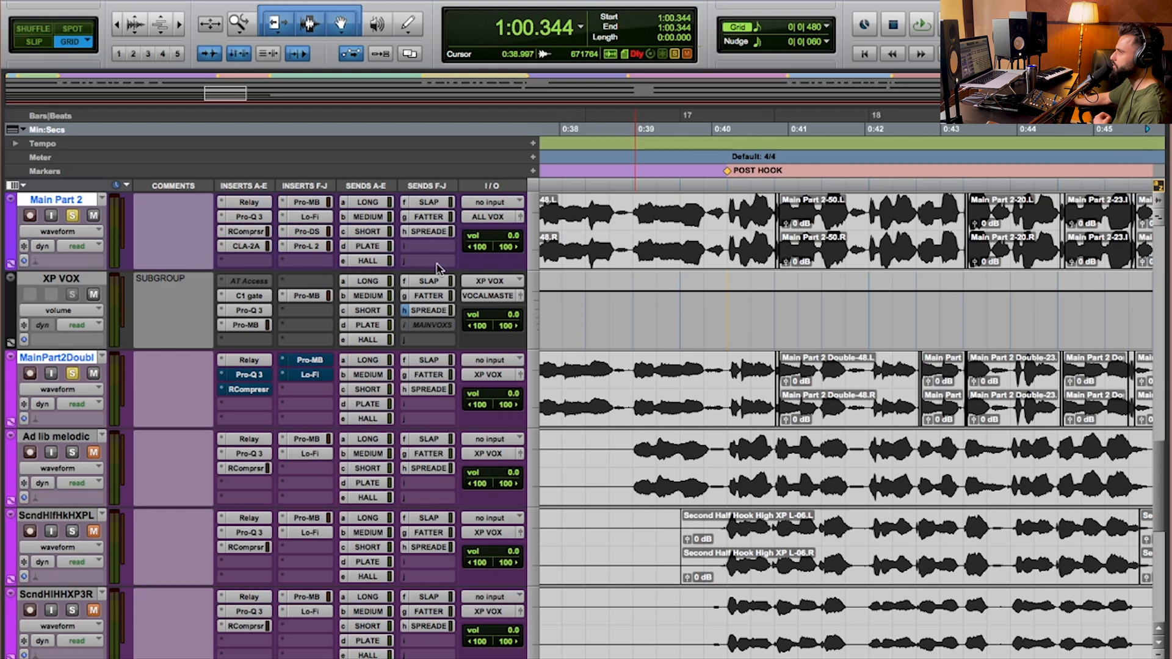
# Step: Try panning both channels of the Main Part 2 track to 0, then restore them to 100
pyautogui.keyDown('alt'); pyautogui.click(473, 246); pyautogui.keyUp('alt')
pyautogui.keyDown('alt'); pyautogui.click(513, 246); pyautogui.keyUp('alt')
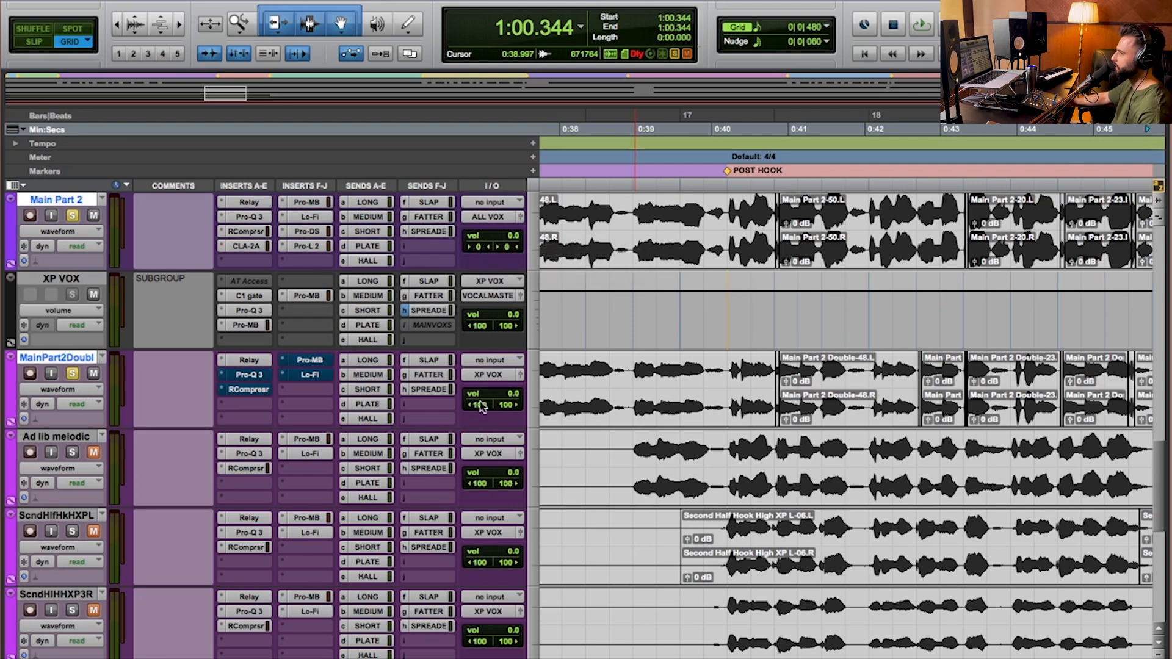
pyautogui.moveTo(510, 247); pyautogui.dragTo(543, 247)
pyautogui.click(61, 437)
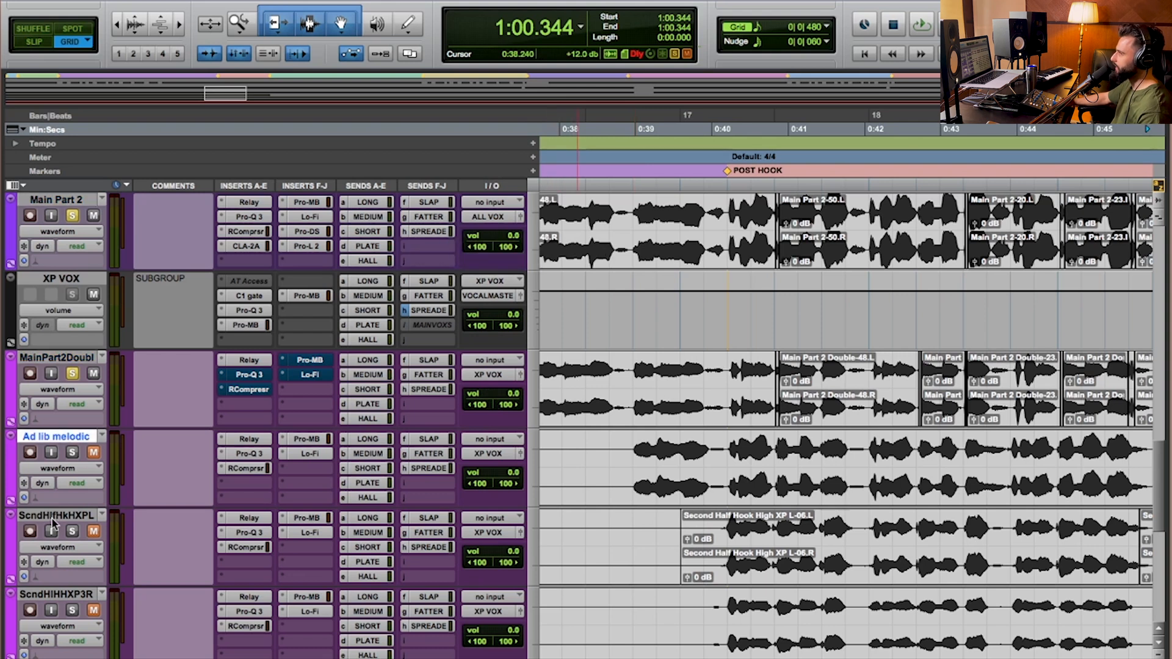
pyautogui.click(64, 516)
pyautogui.click(69, 594)
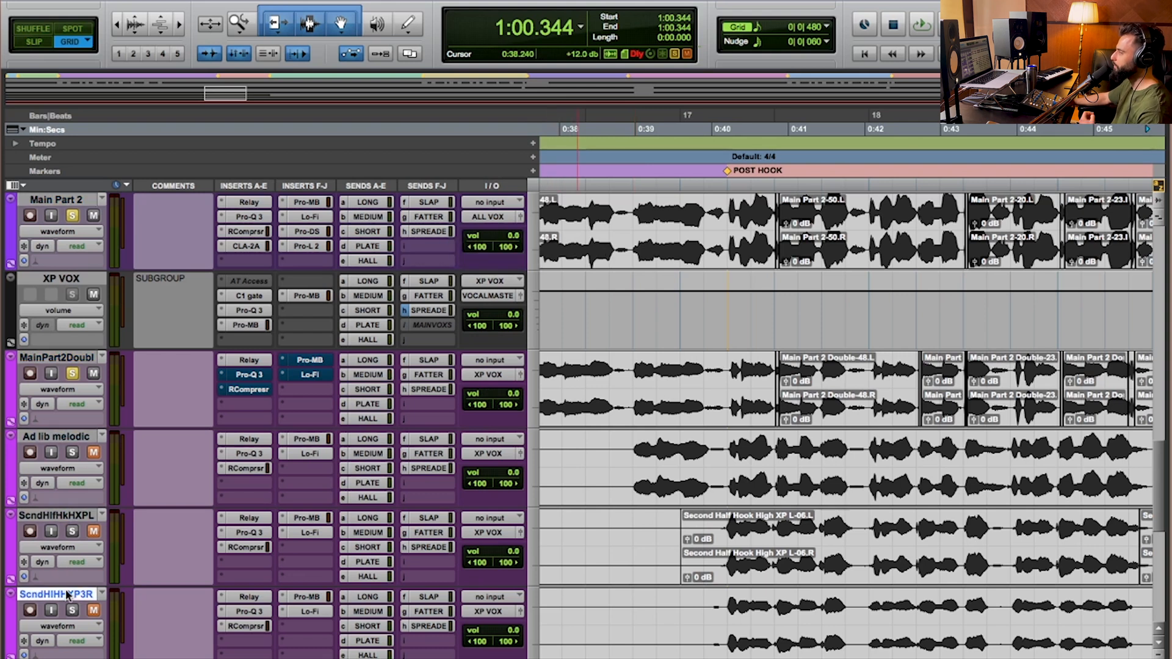
pyautogui.click(55, 358)
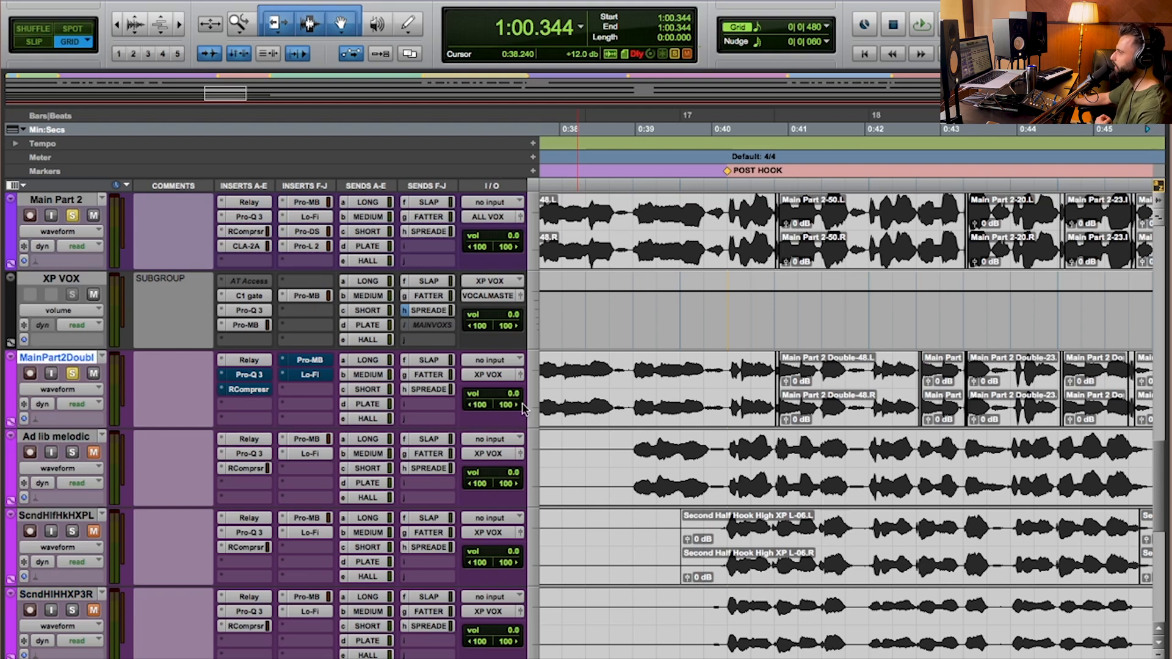
# Step: Narrow the Ad lib melodic track's panning to 75 on both the left and right channels
pyautogui.click(56, 437)
pyautogui.moveTo(478, 484); pyautogui.dragTo(487, 482)
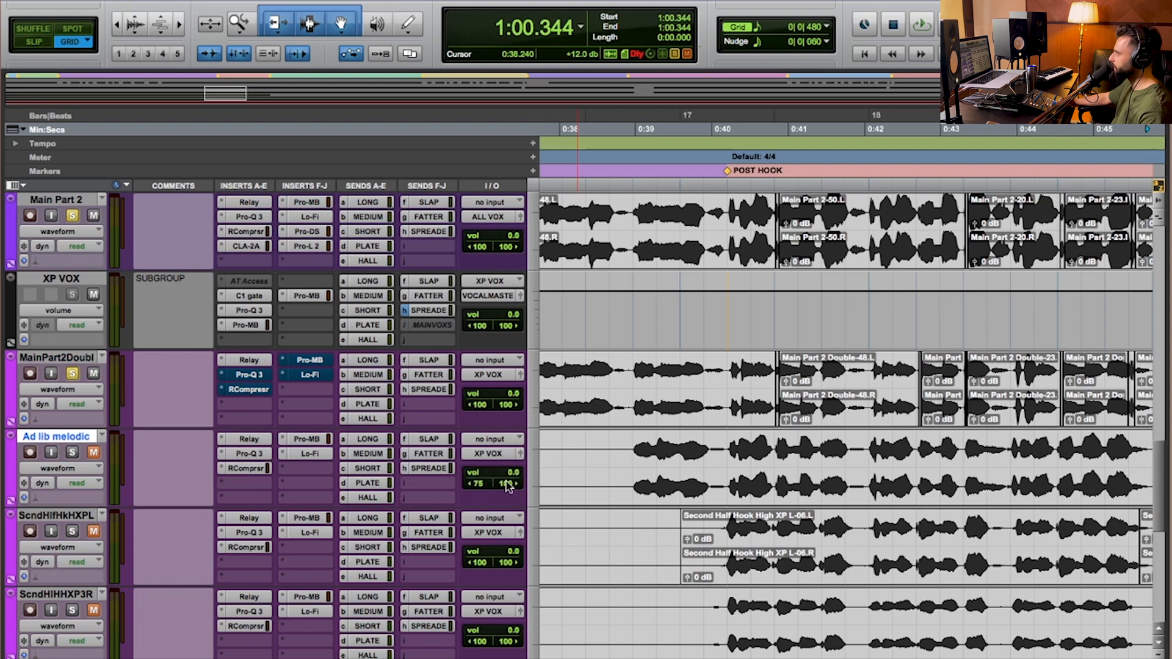
pyautogui.click(516, 484)
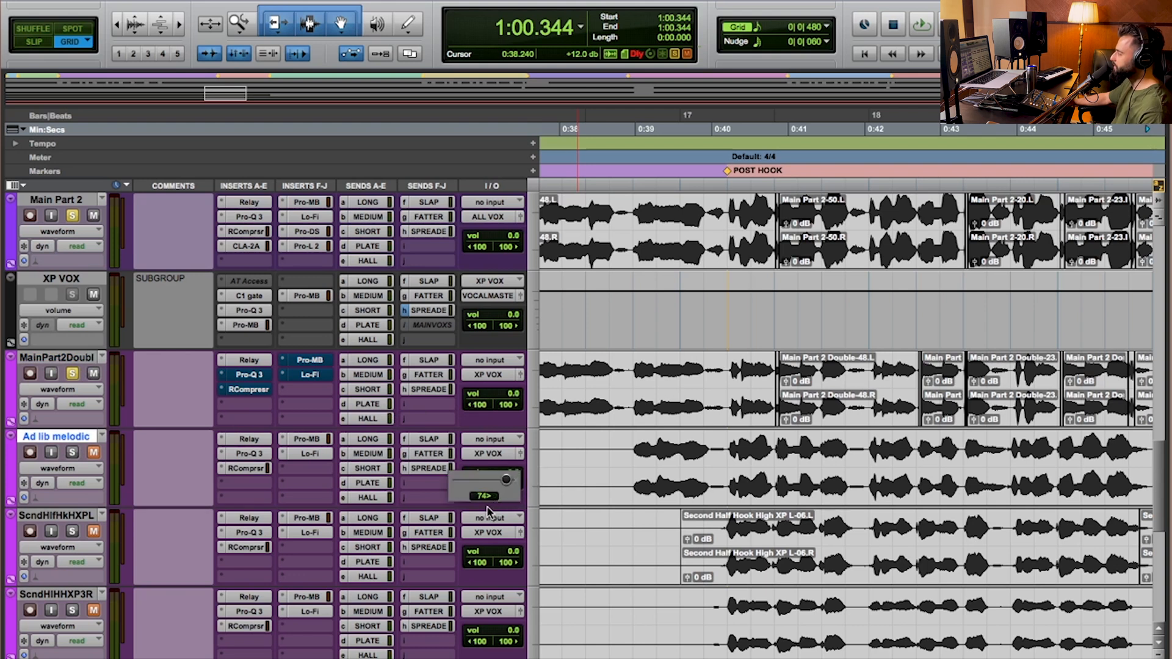
pyautogui.click(508, 485)
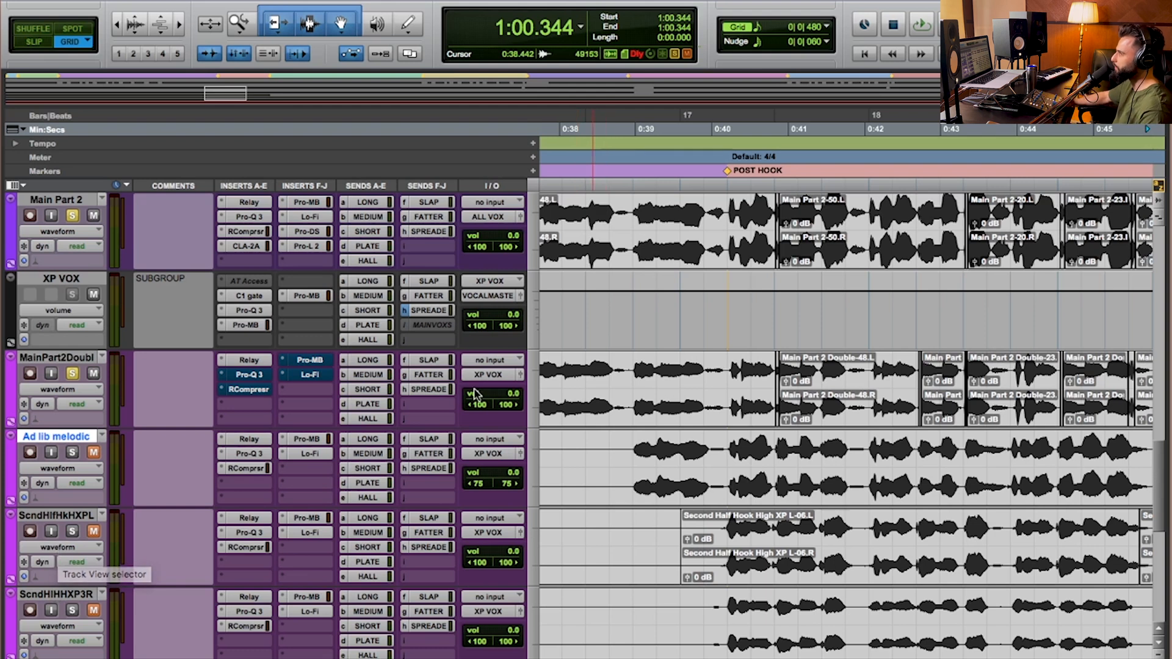
# Step: Try panning the MainPart2Doubl track's right channel in to 51, then restore it to 100
pyautogui.moveTo(509, 404); pyautogui.dragTo(496, 409)
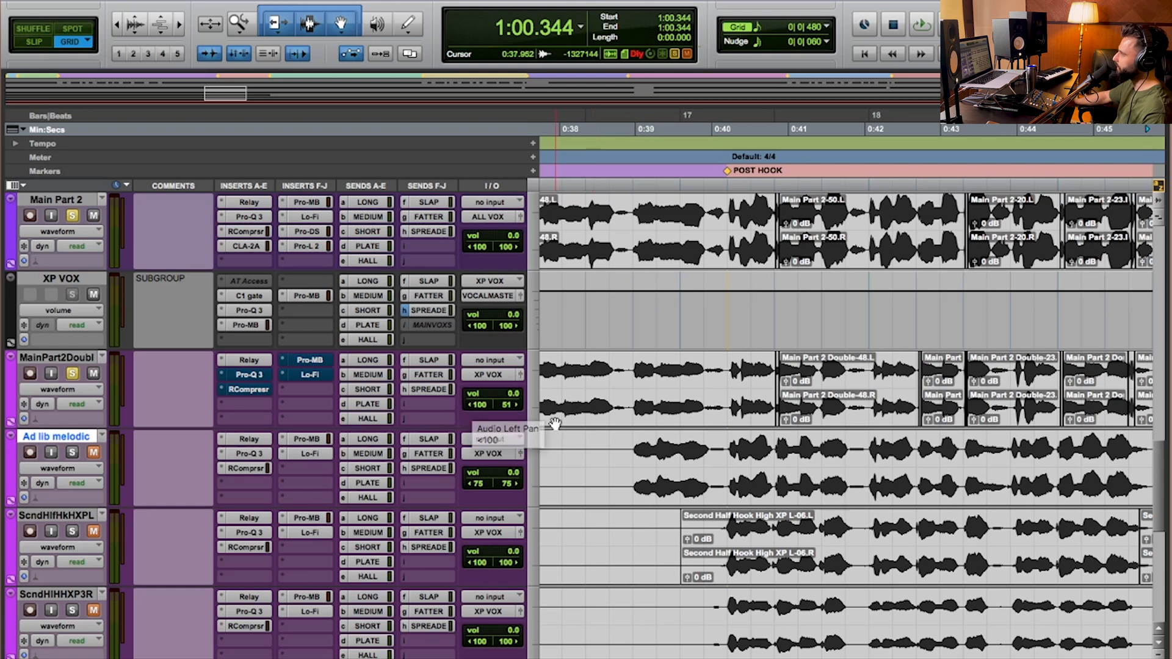
pyautogui.moveTo(516, 407); pyautogui.dragTo(558, 409)
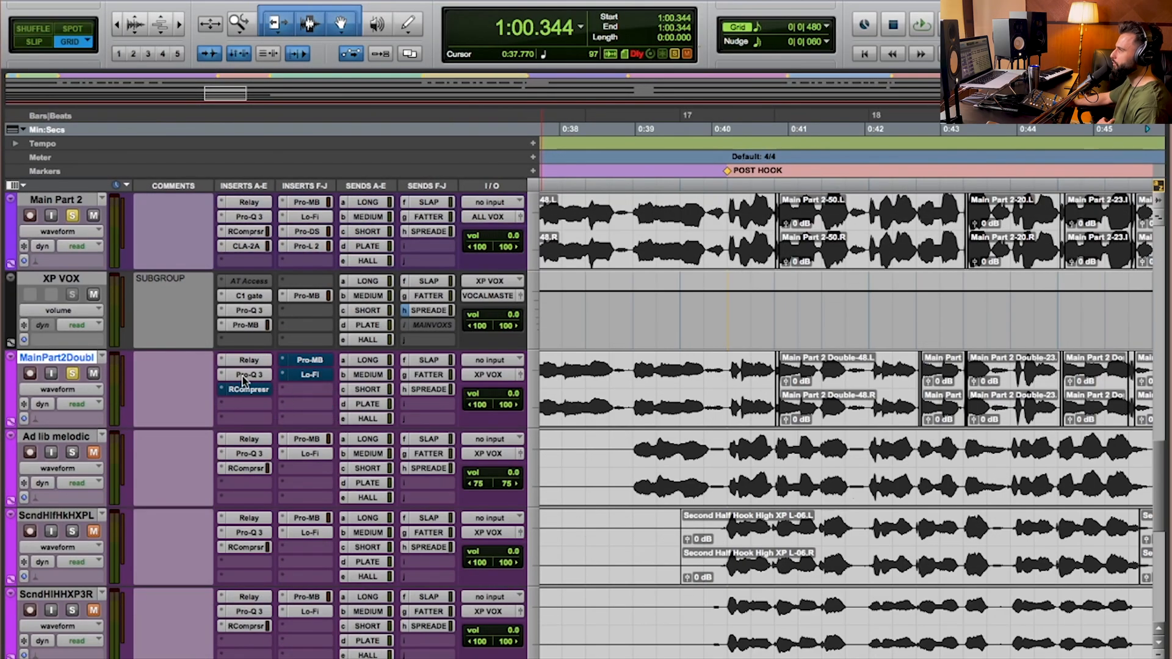
# Step: Open the Pro-Q 3 on the MainPart2Doubl track and inspect its low cut band
pyautogui.click(247, 375)
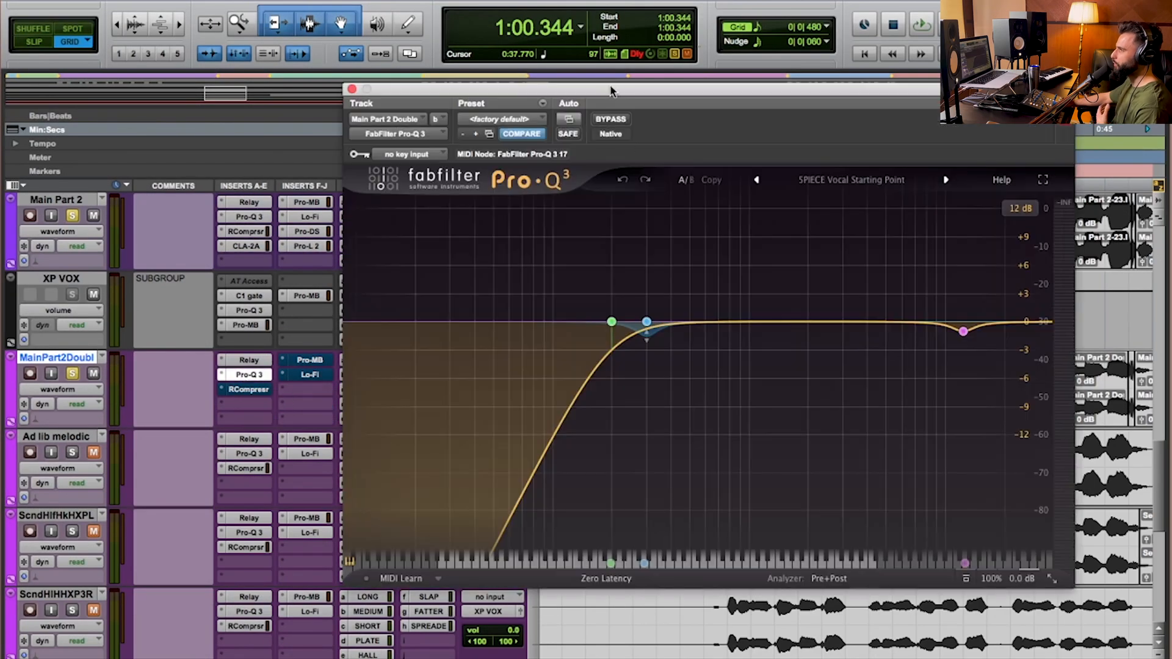
pyautogui.moveTo(593, 93); pyautogui.dragTo(529, 101)
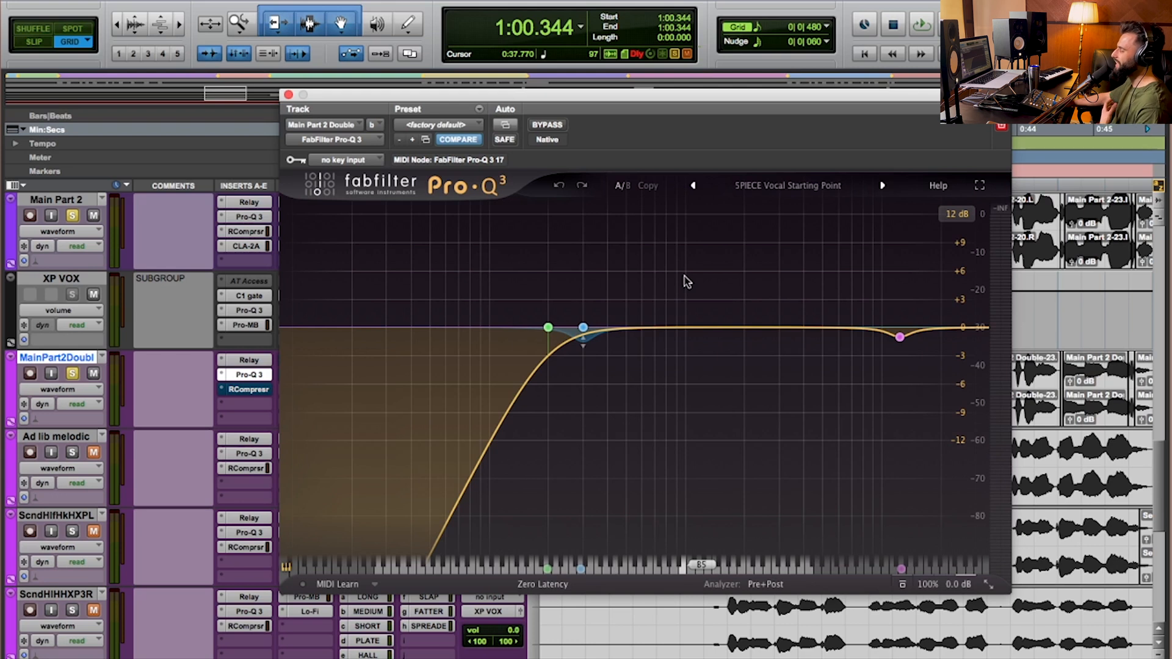
pyautogui.moveTo(550, 326)
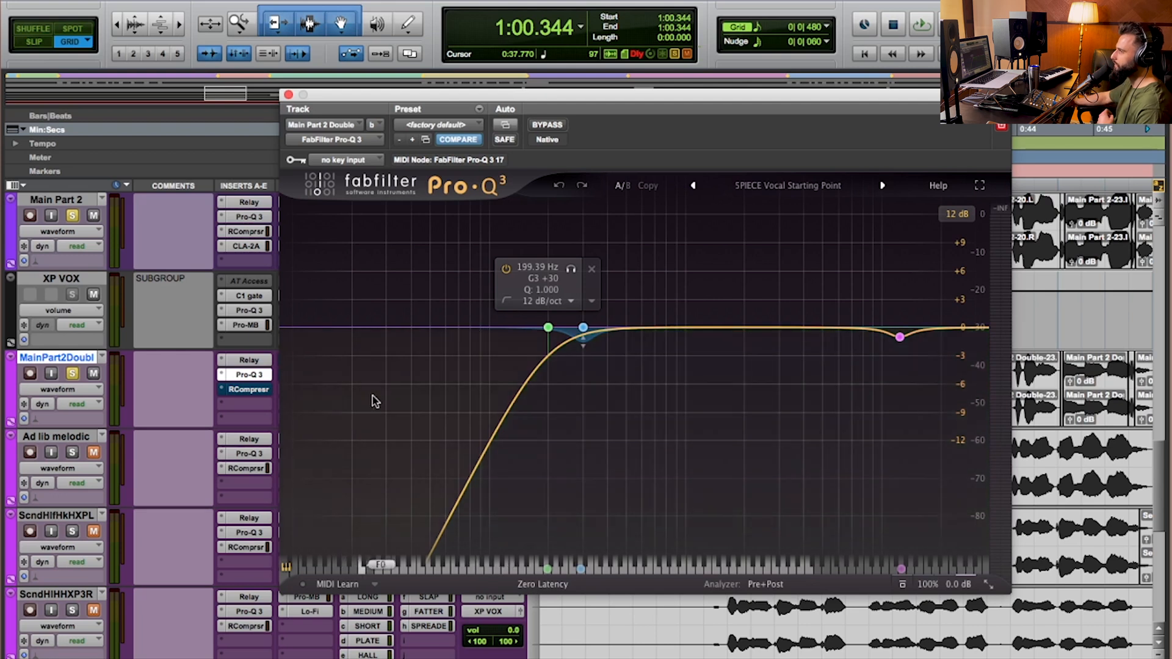
# Step: Try a strong bell boost in the low end below the low cut, and remove that band
pyautogui.moveTo(631, 328); pyautogui.dragTo(442, 214)
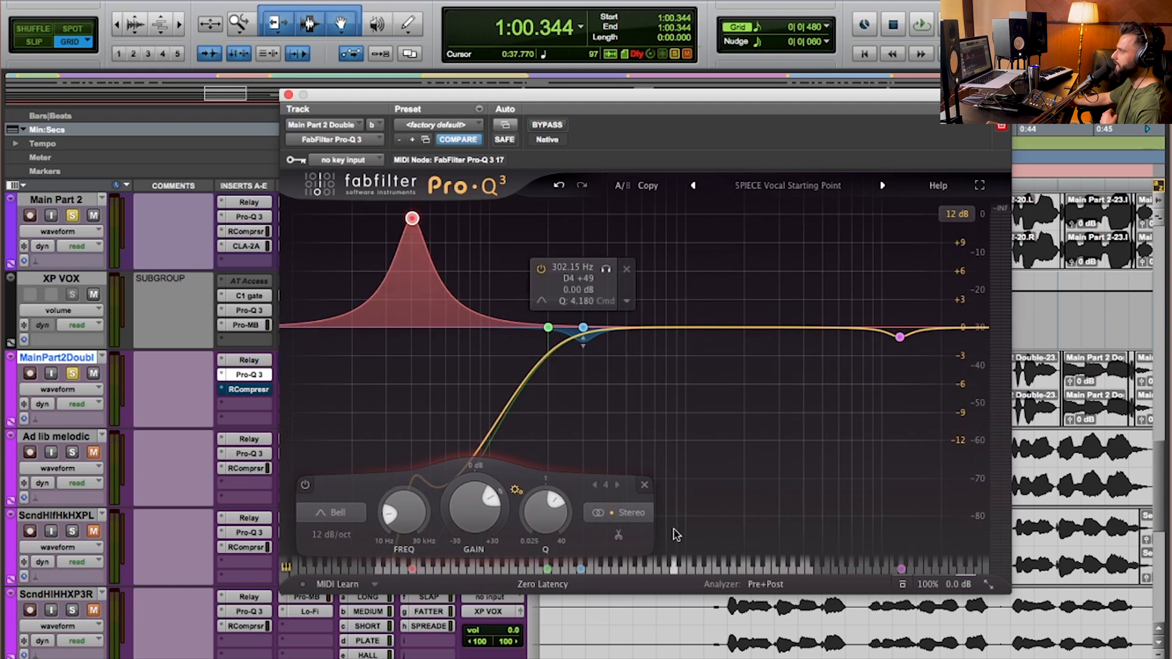
pyautogui.click(645, 486)
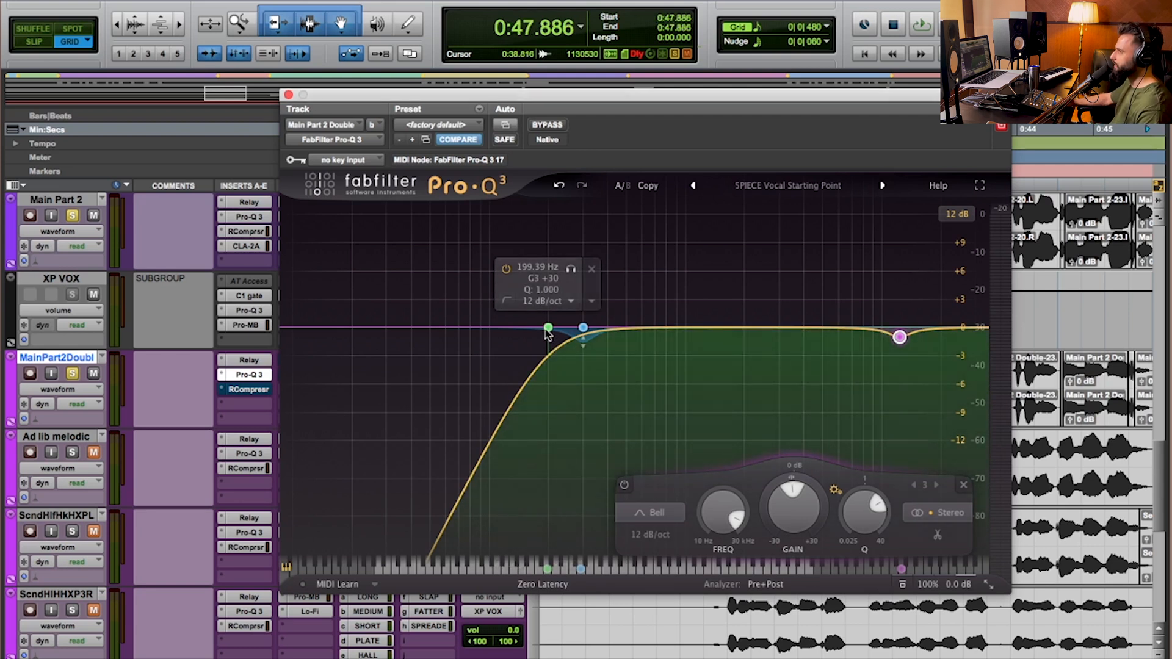
# Step: Solo the low cut band at 199.39 Hz and play the post hook to audition only the frequencies it removes
pyautogui.click(548, 328)
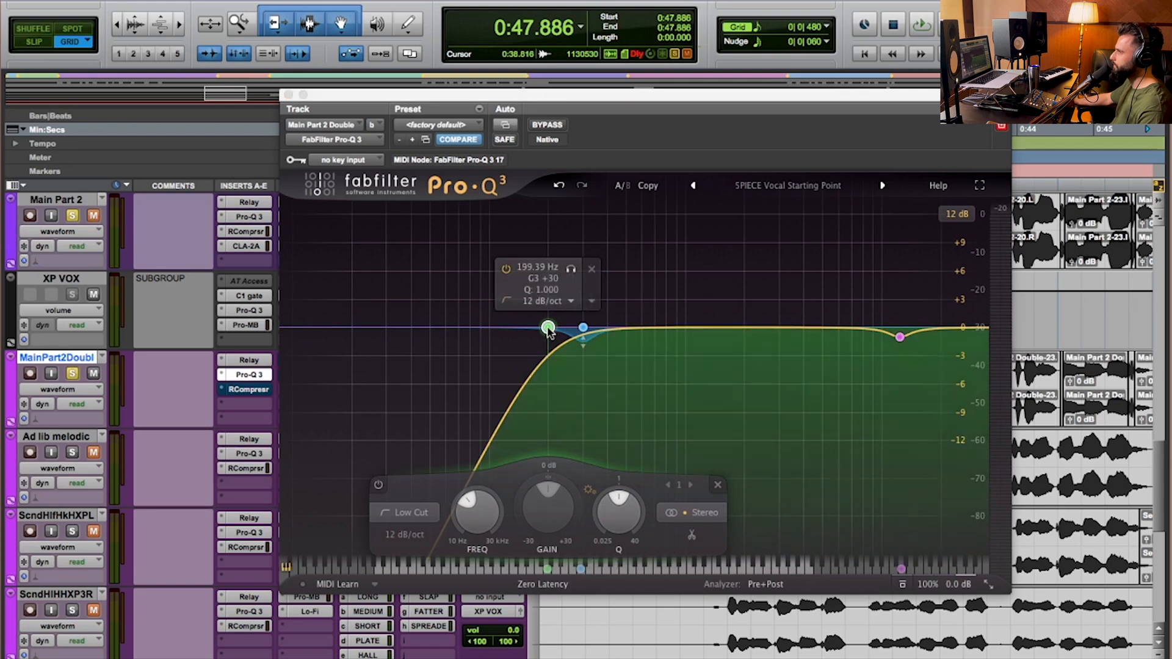
pyautogui.click(571, 269)
pyautogui.press('space')
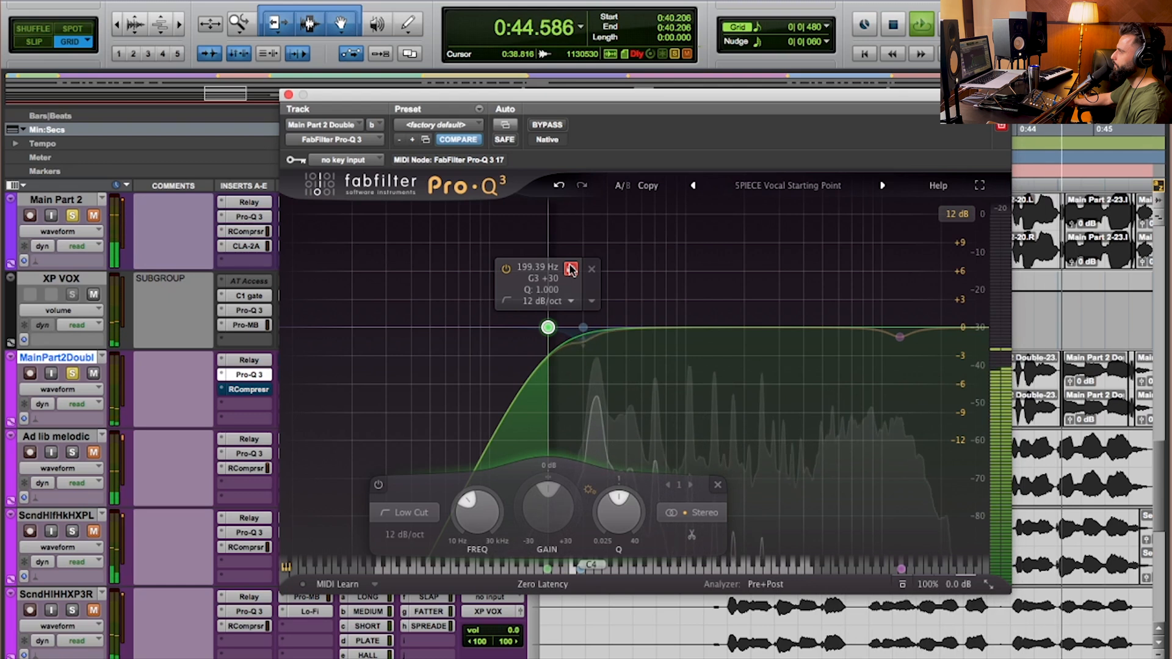
pyautogui.press('space')
pyautogui.click(571, 269)
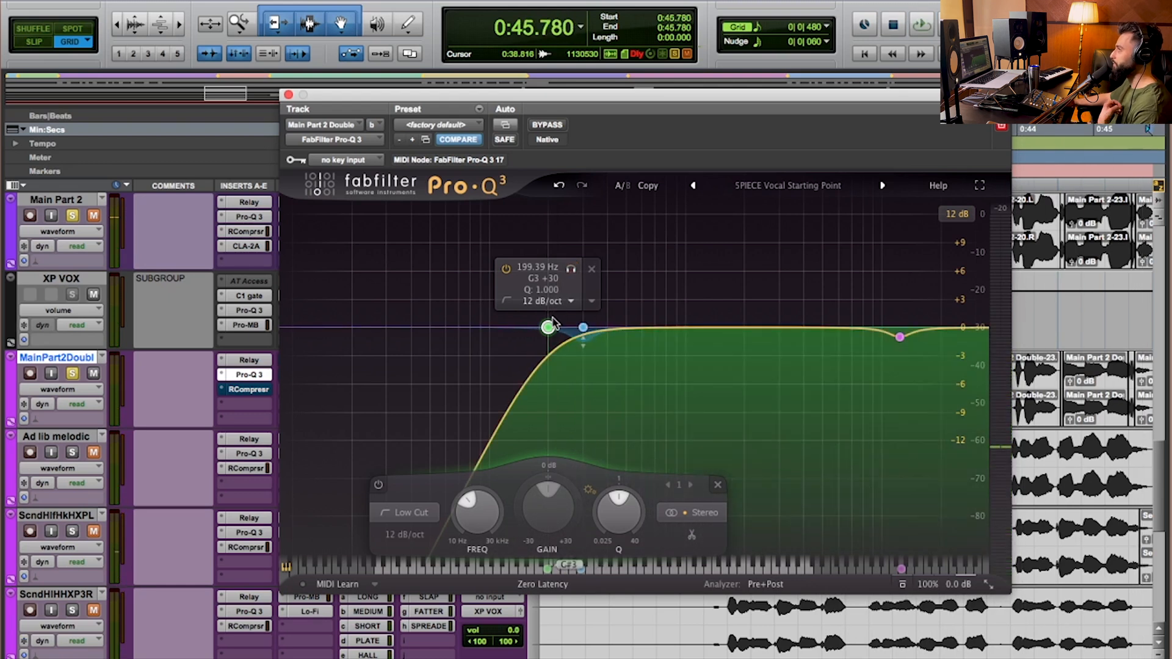
pyautogui.click(570, 271)
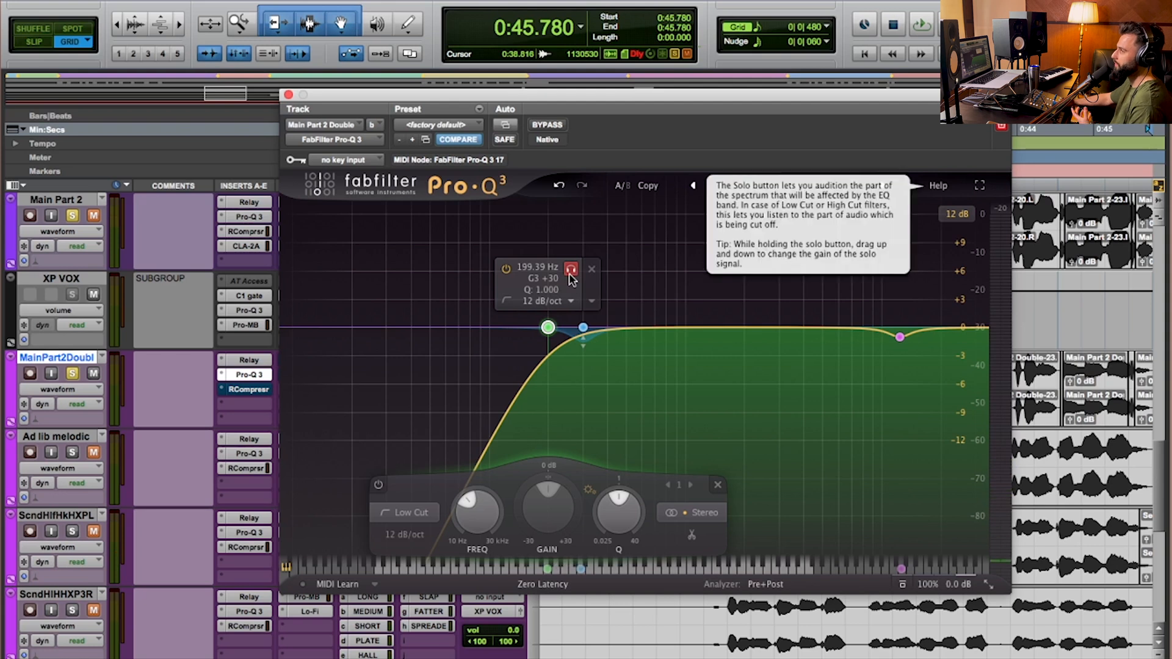
# Step: Play the post hook and compare the MainPart2Doubl low cut enabled and bypassed, leaving it enabled
pyautogui.doubleClick(548, 328)
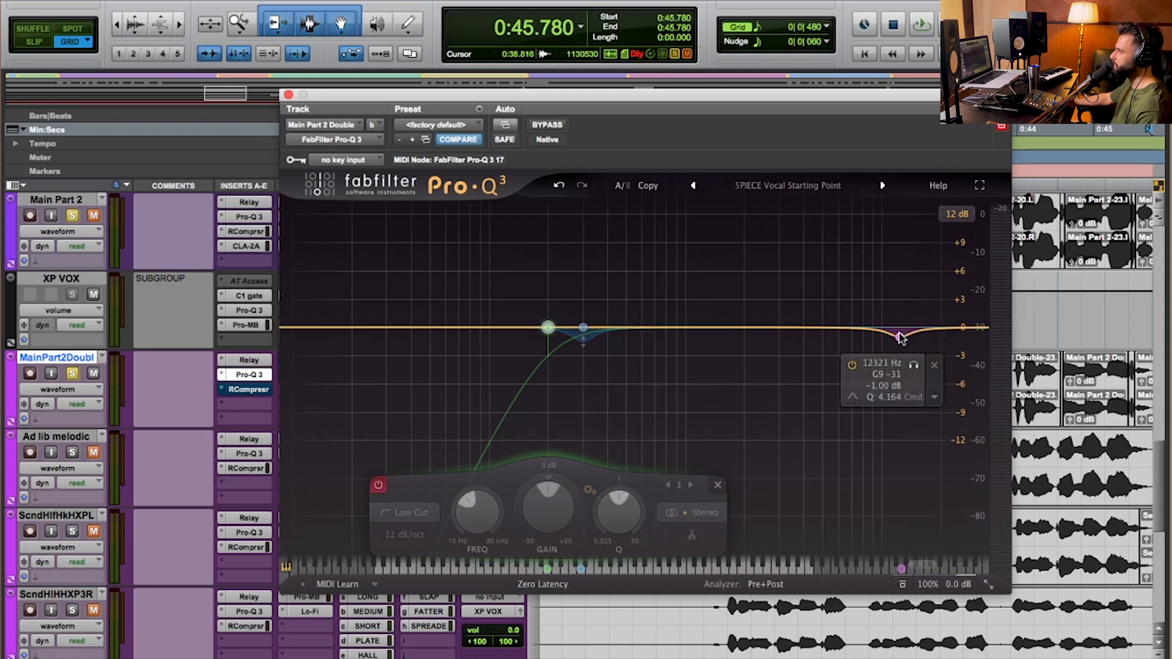
pyautogui.doubleClick(548, 328)
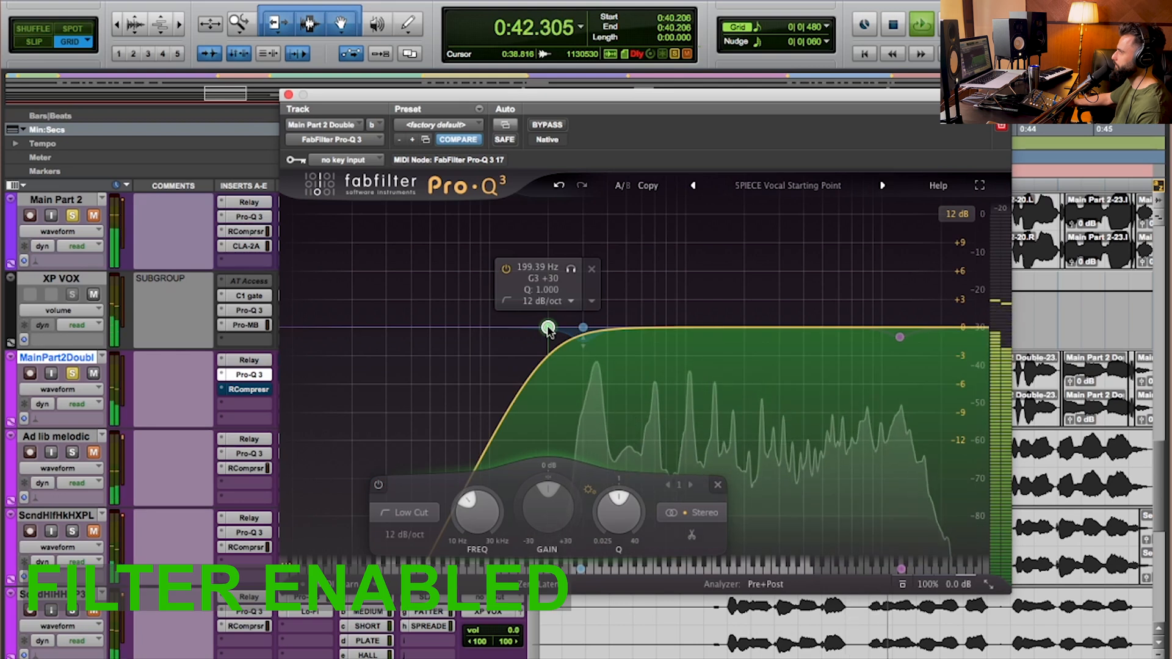
pyautogui.doubleClick(547, 328)
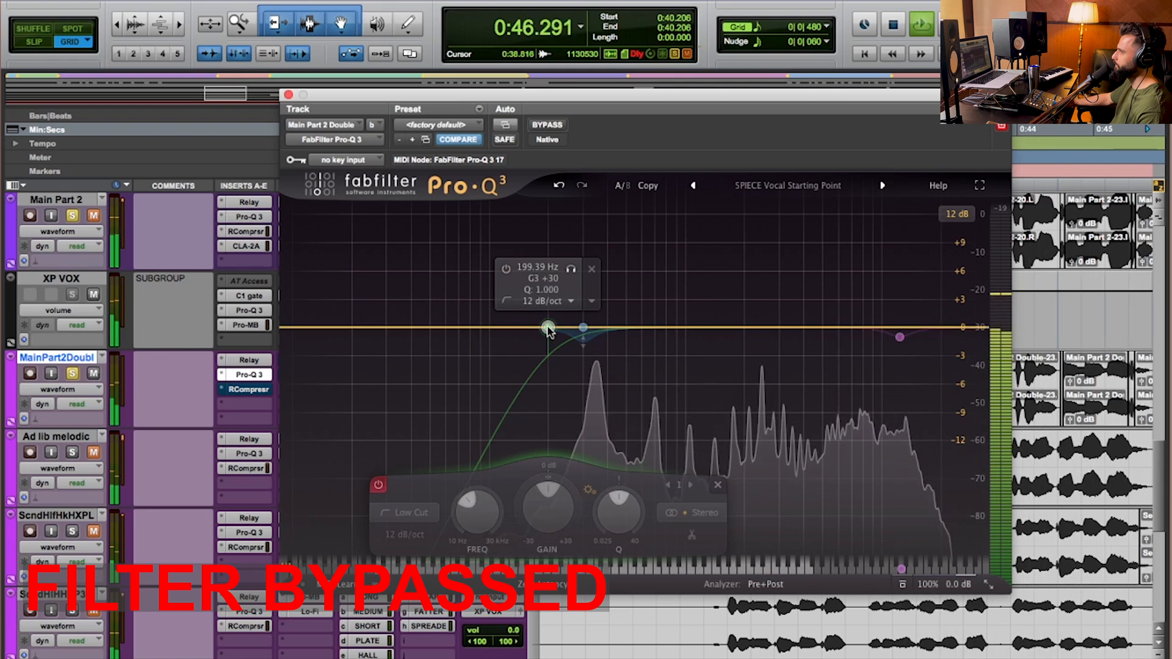
pyautogui.doubleClick(547, 328)
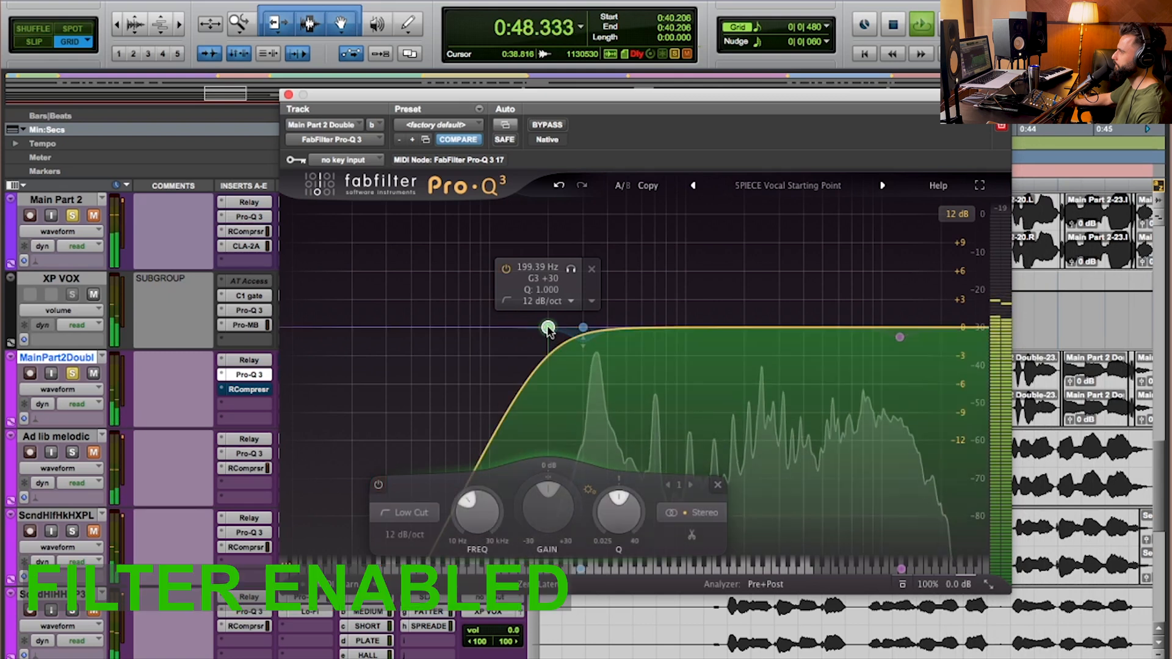
pyautogui.press('space')
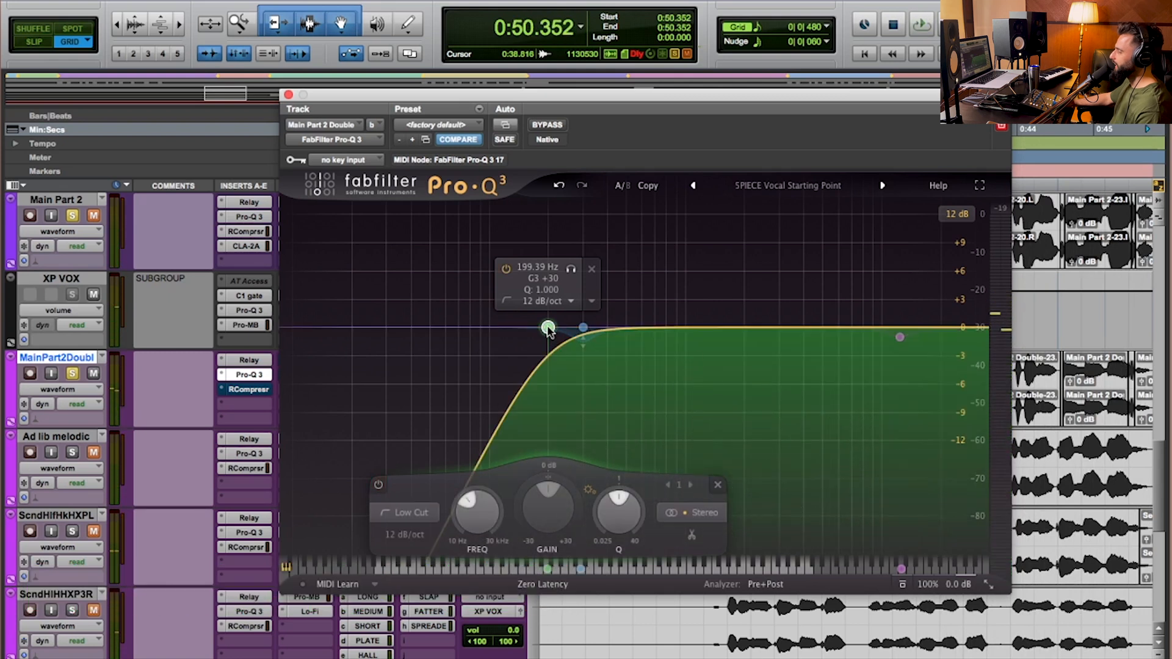
pyautogui.doubleClick(548, 328)
pyautogui.doubleClick(548, 329)
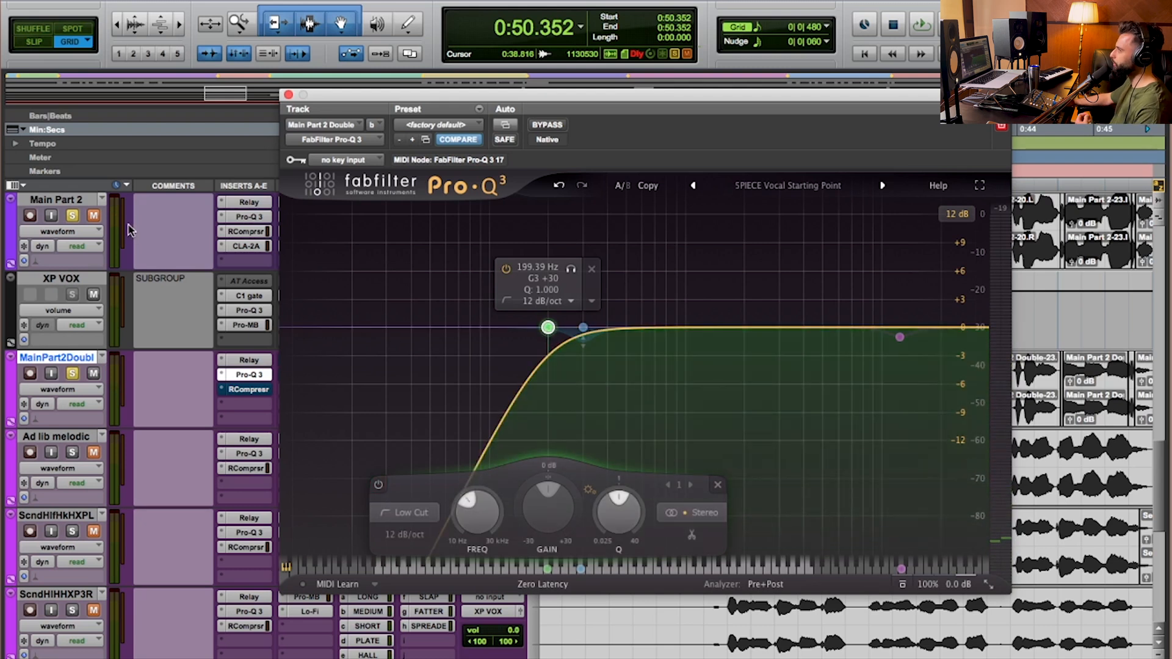
# Step: Unmute the Main Part 2 lead and compare the double's low cut bypassed and enabled alongside it
pyautogui.click(91, 218)
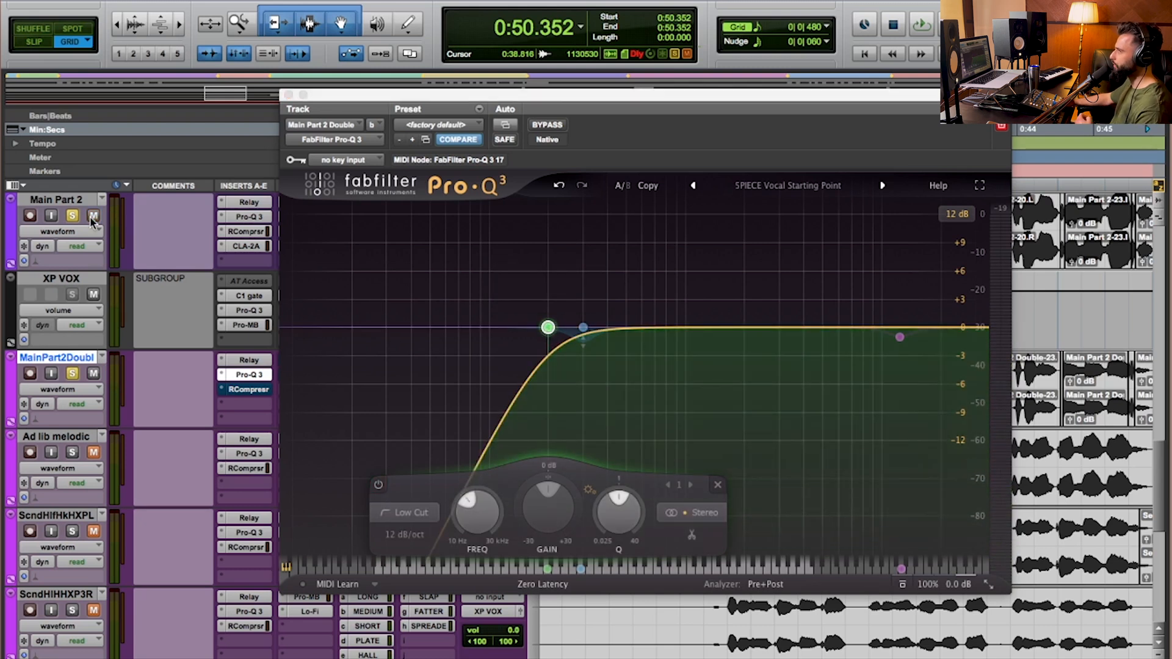
pyautogui.doubleClick(547, 329)
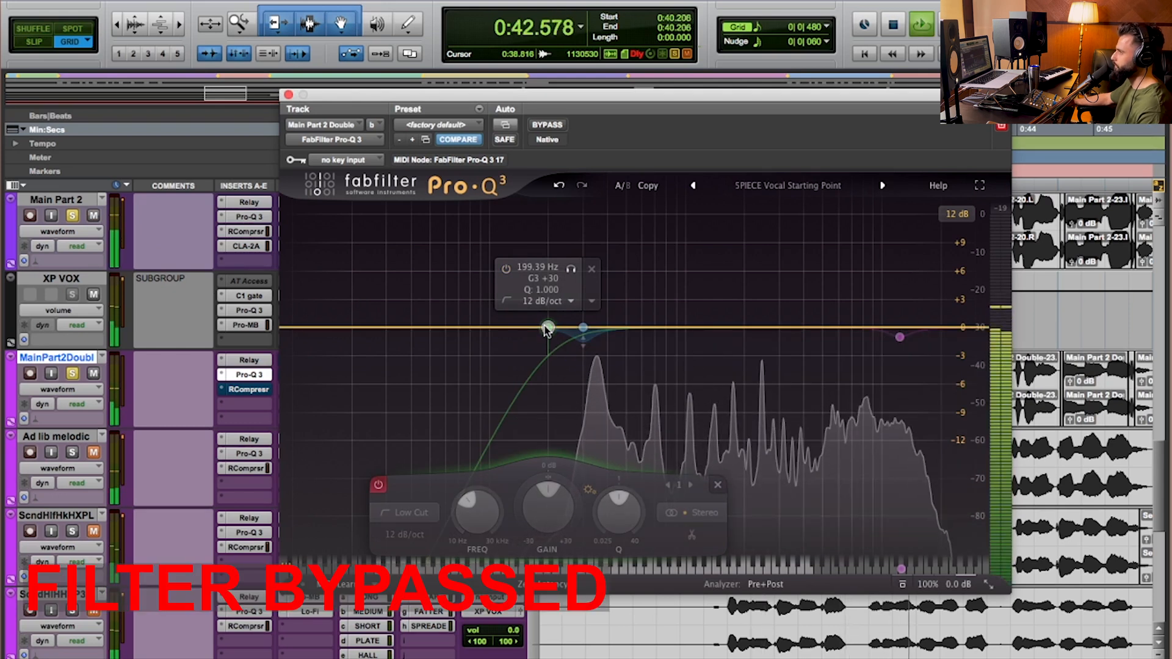
pyautogui.doubleClick(548, 328)
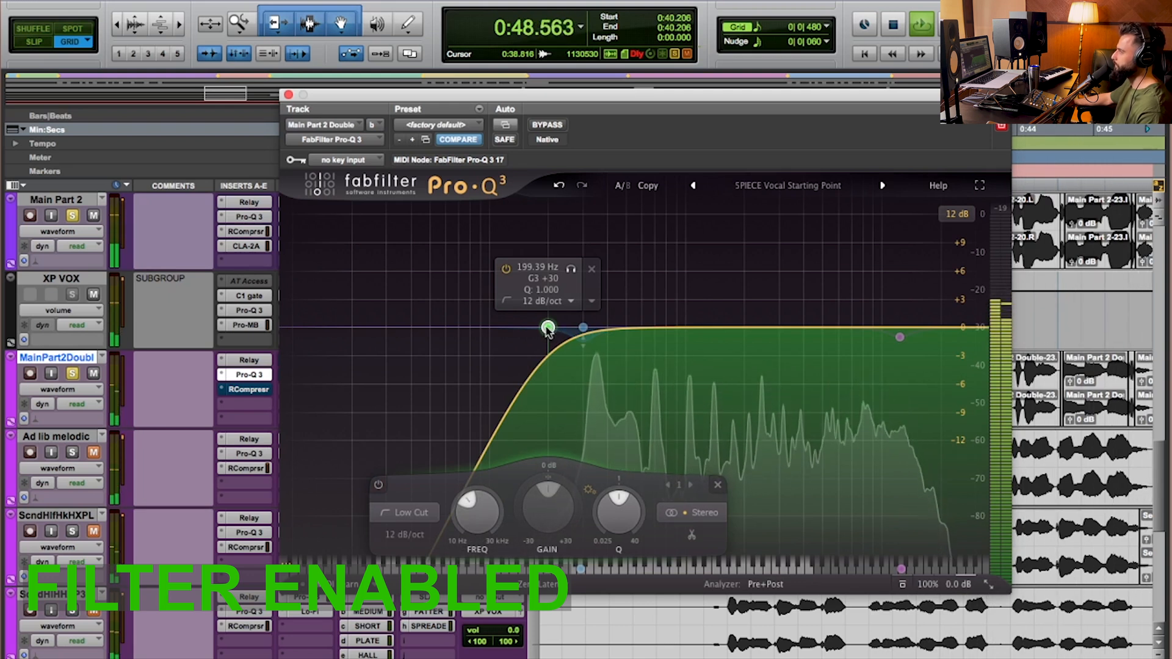
pyautogui.press('space')
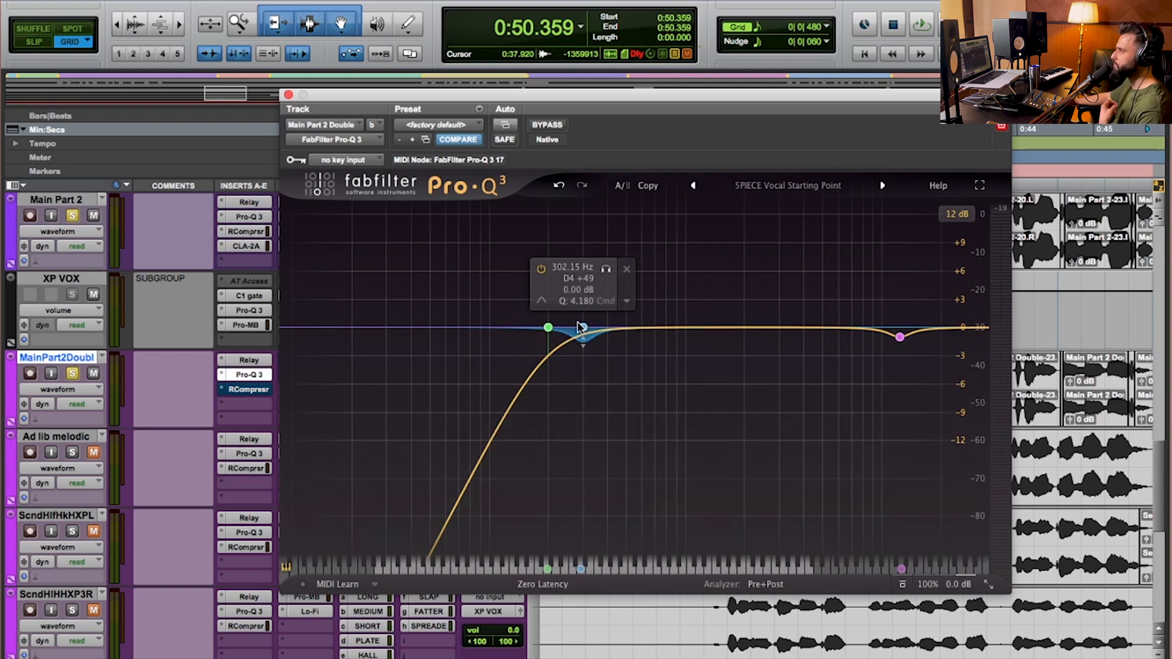
# Step: Add a bell band to the MainPart2Doubl EQ boosting about 2.1 dB at about 7740 Hz with a Q of about 2.9
pyautogui.moveTo(898, 327)
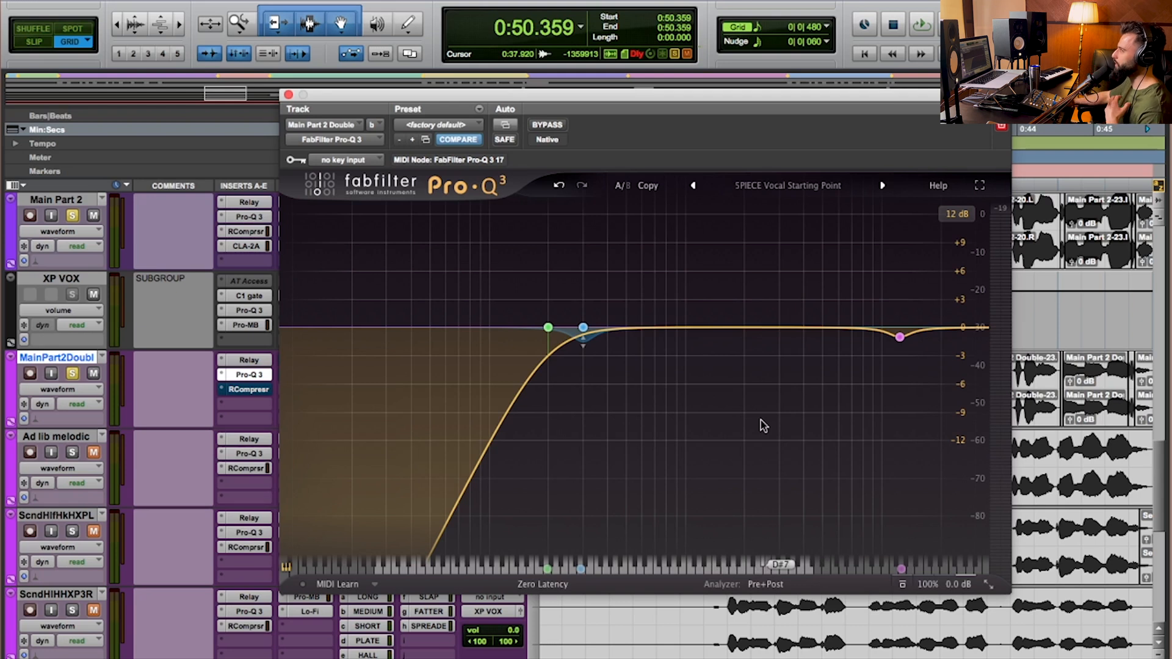
pyautogui.click(583, 328)
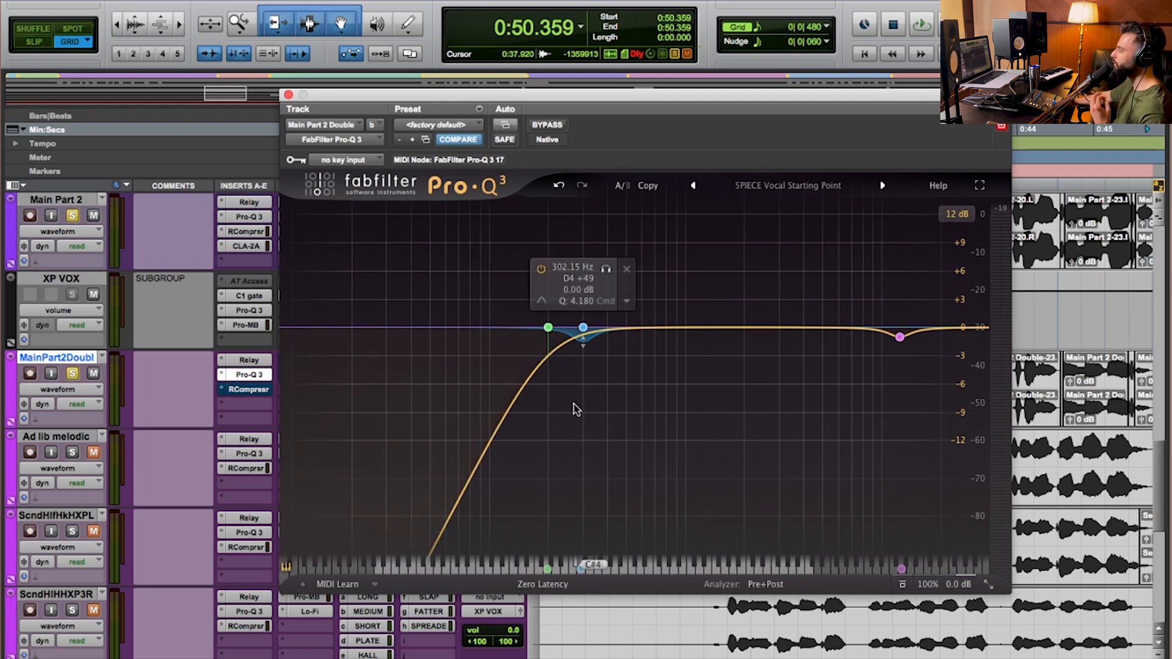
pyautogui.moveTo(748, 328); pyautogui.dragTo(813, 275)
pyautogui.moveTo(809, 328); pyautogui.dragTo(889, 245)
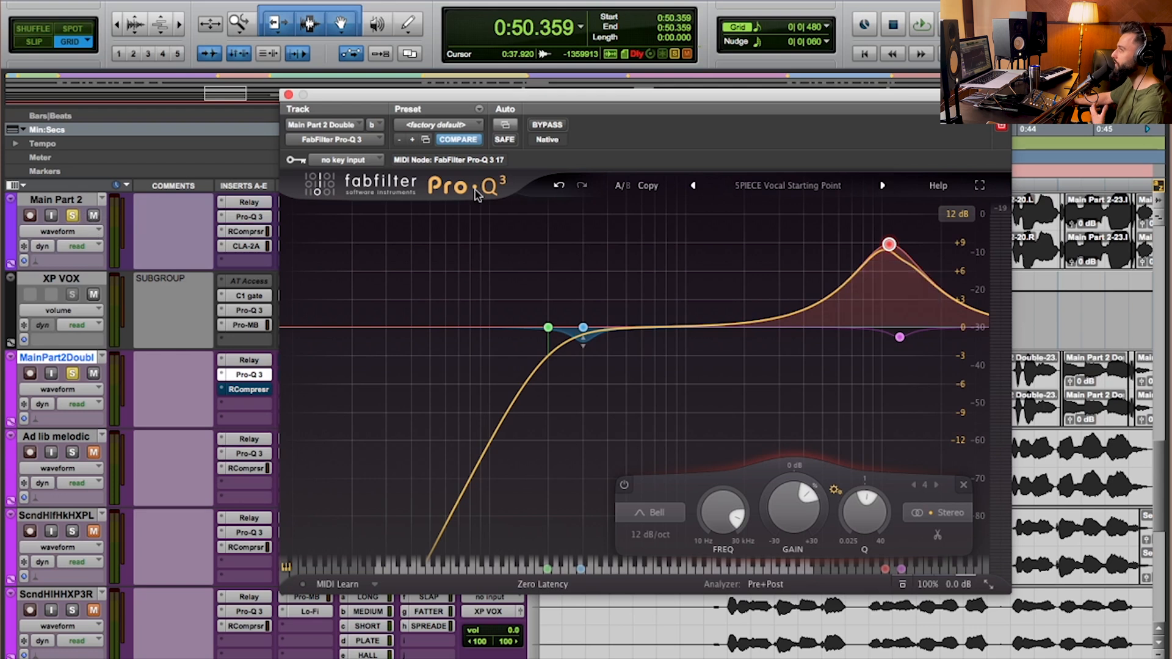
pyautogui.moveTo(889, 244); pyautogui.dragTo(807, 326)
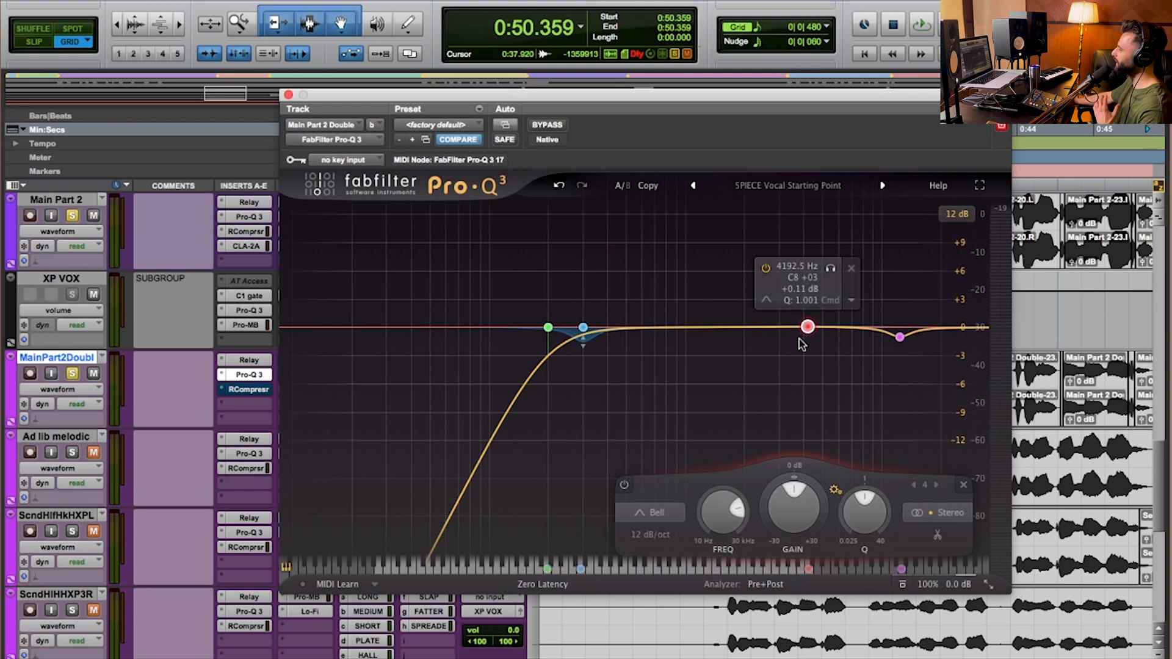
pyautogui.moveTo(856, 505); pyautogui.dragTo(856, 469)
pyautogui.moveTo(806, 327); pyautogui.dragTo(859, 308)
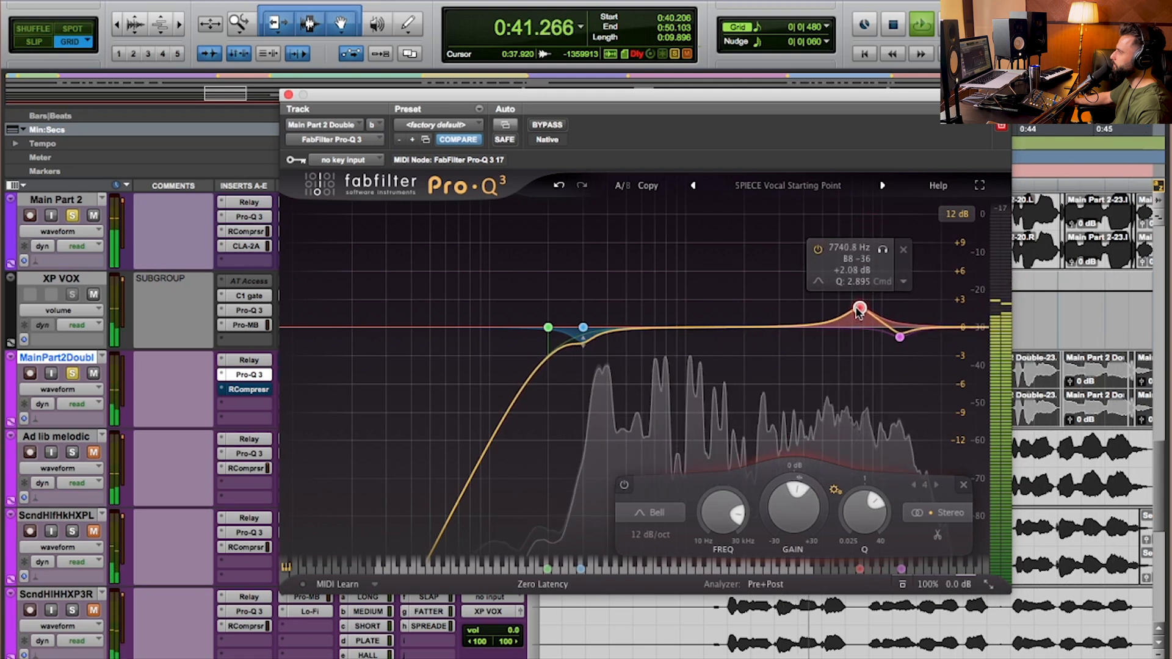
# Step: Compare the post hook with the high-frequency bell boost bypassed and enabled, leaving the boost enabled
pyautogui.click(624, 486)
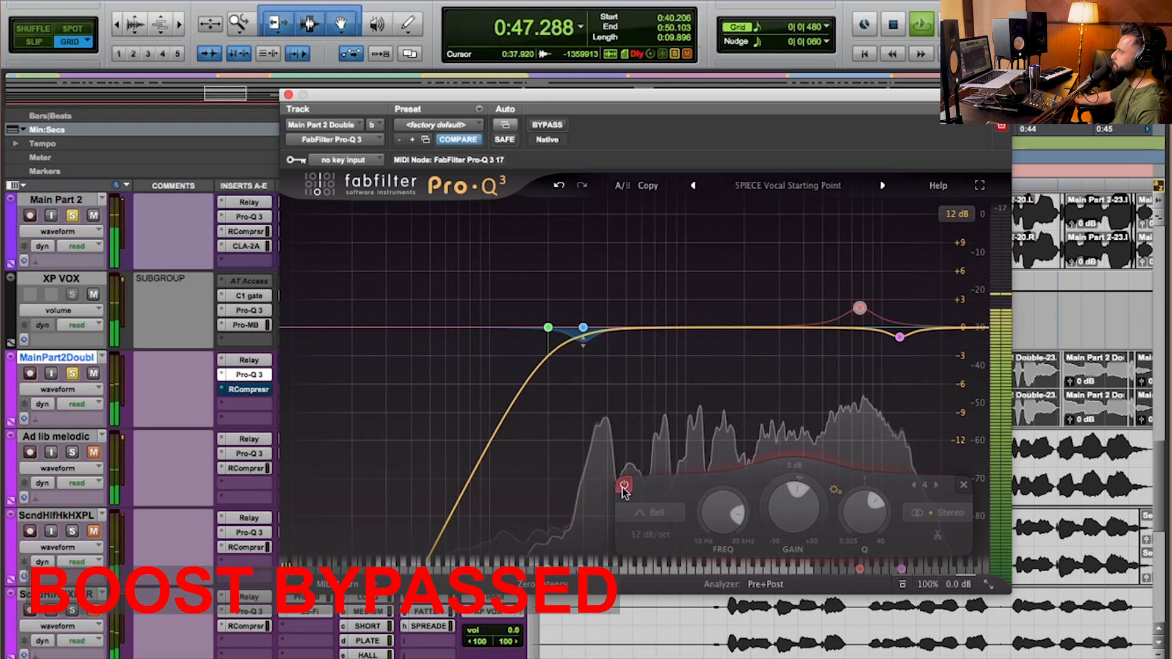
pyautogui.click(624, 487)
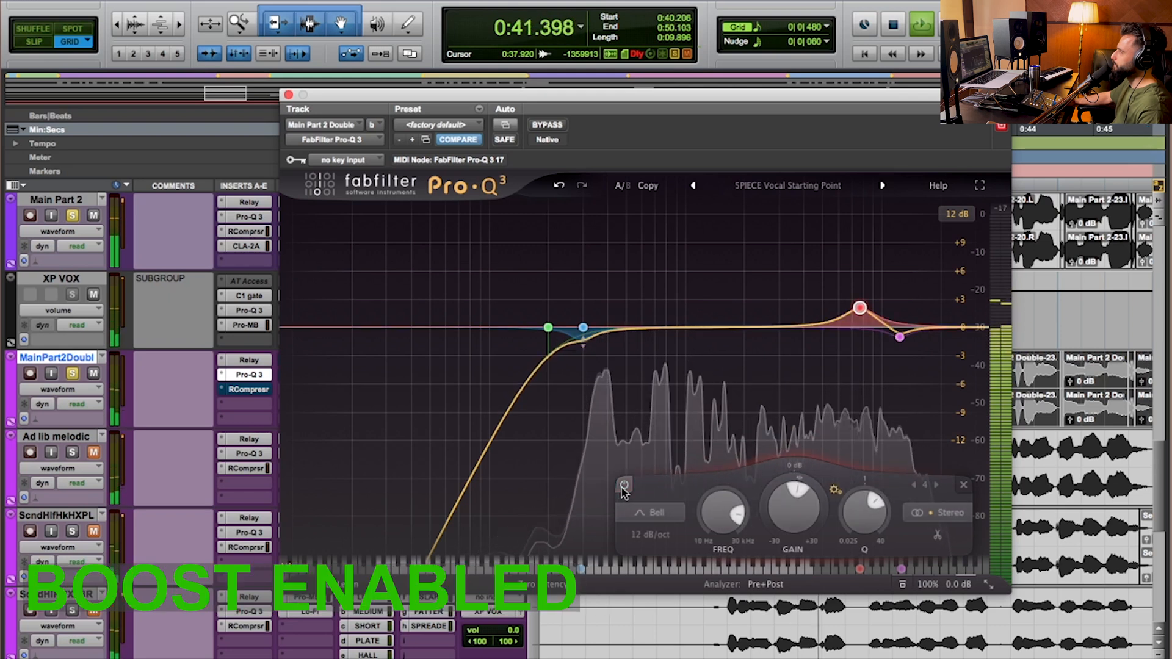
pyautogui.click(624, 486)
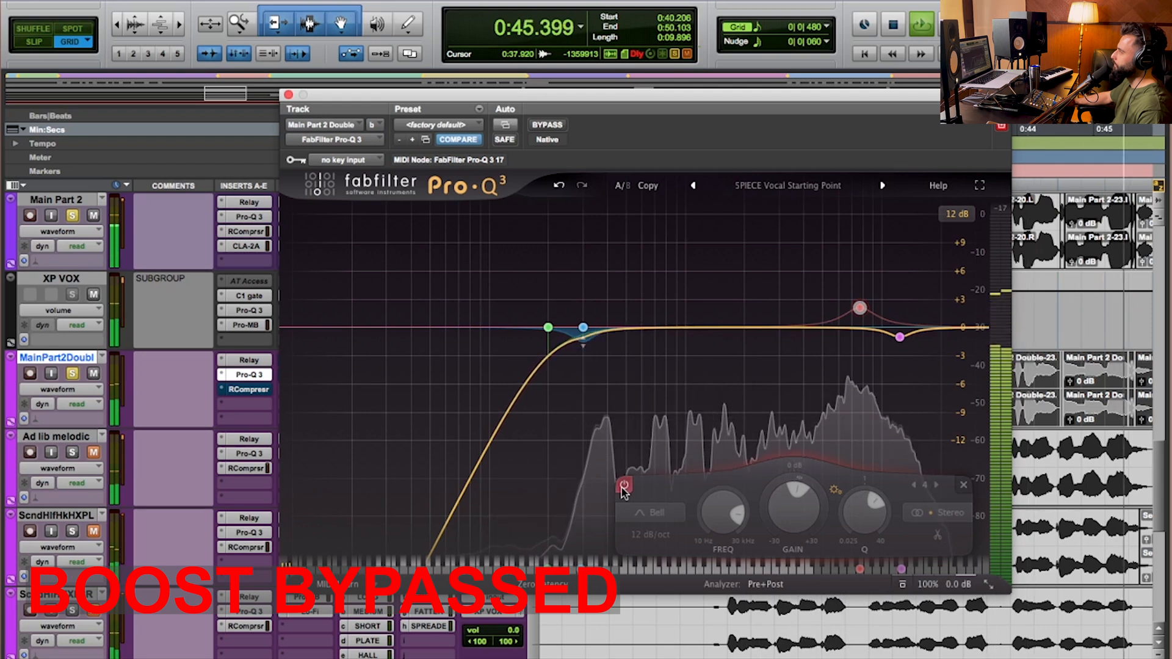
pyautogui.click(624, 486)
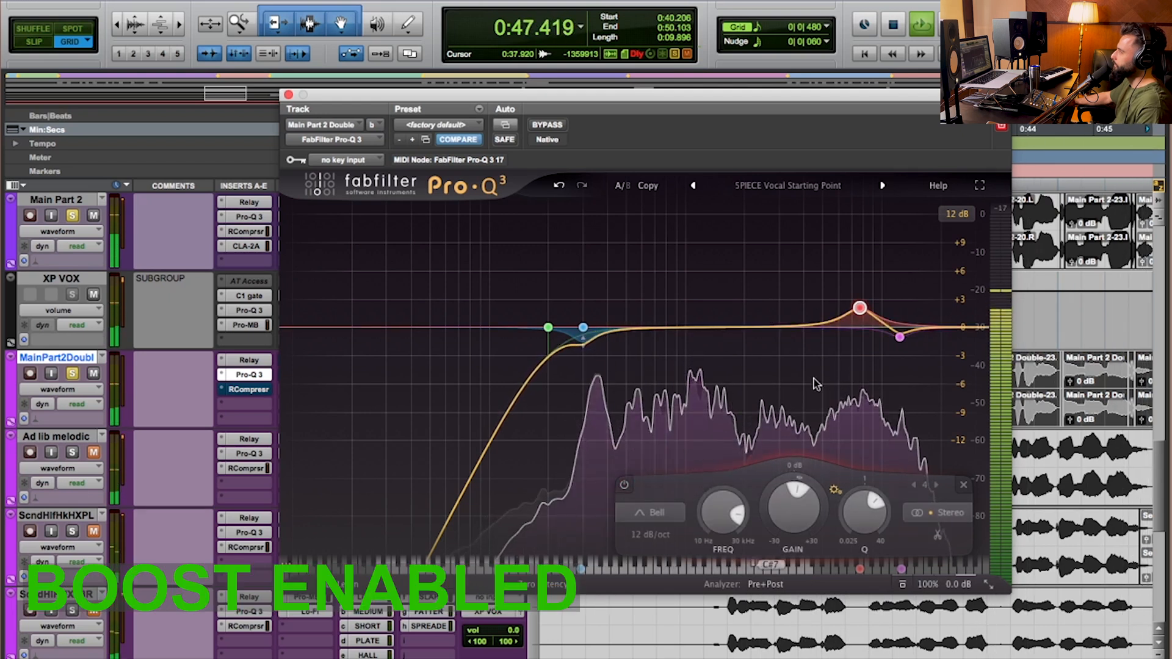
pyautogui.moveTo(862, 318)
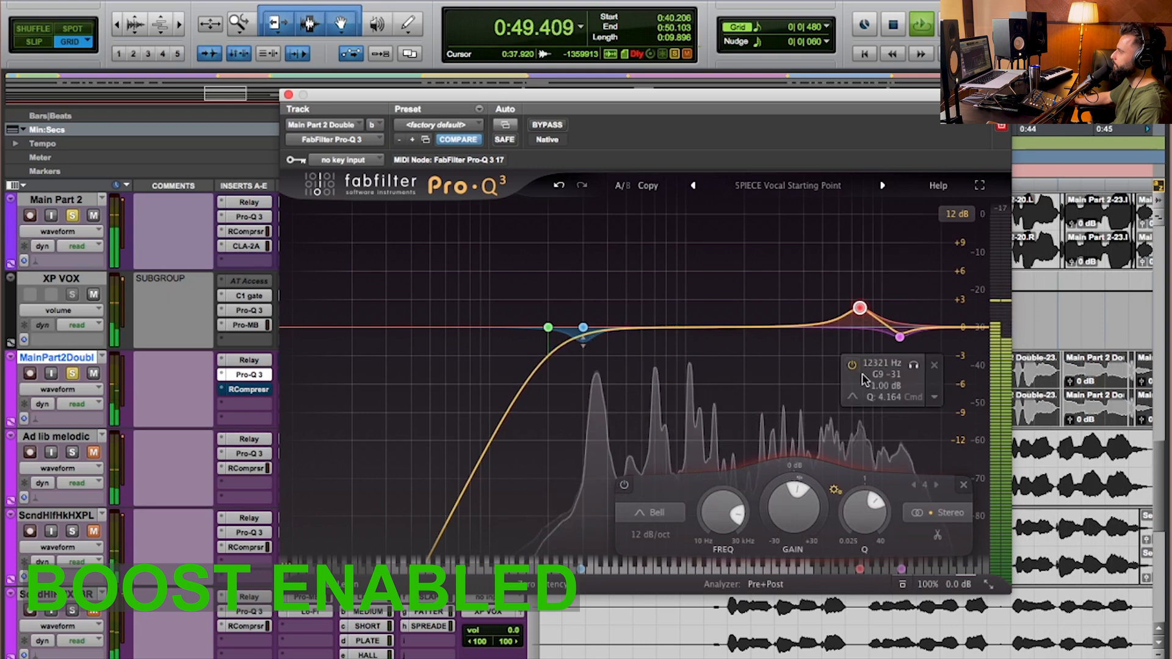
pyautogui.press('space')
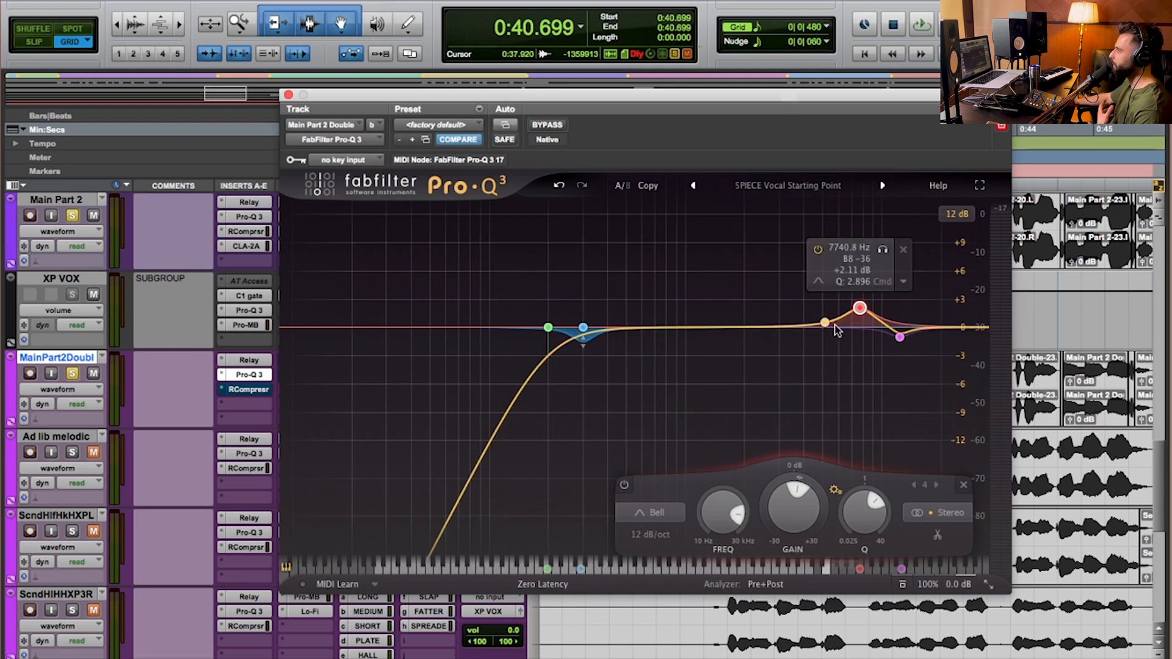
# Step: Add a High Cut filter with a 24 dB/oct slope near the upper end of the spectrum and play the post hook
pyautogui.moveTo(976, 327); pyautogui.dragTo(974, 352)
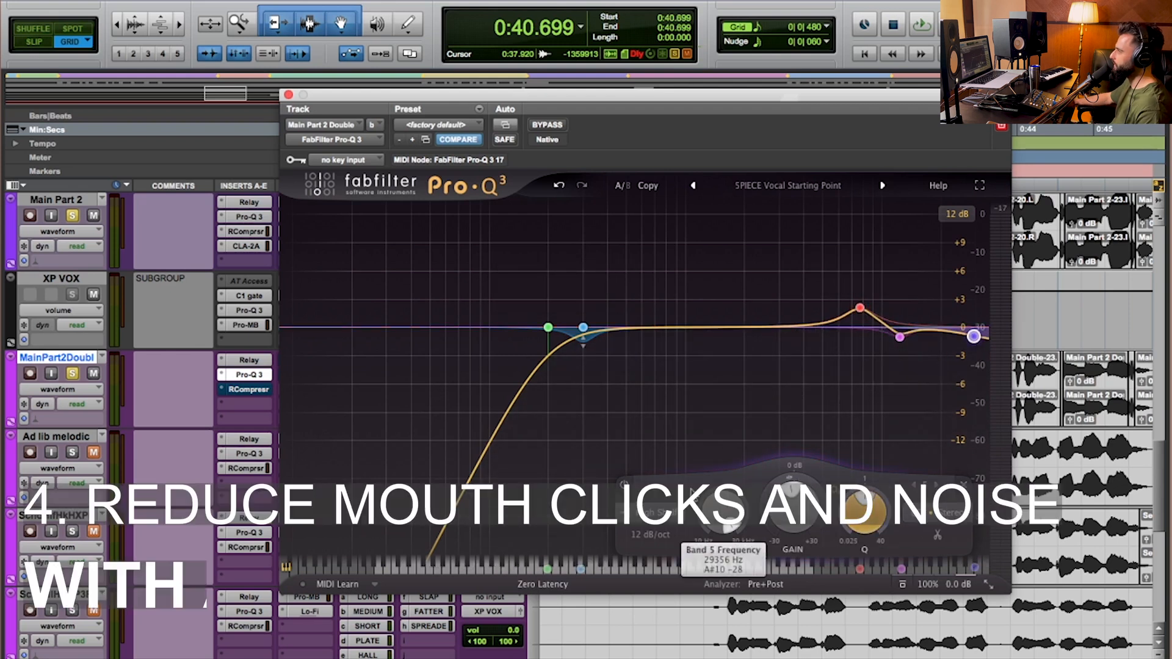
pyautogui.click(651, 507)
pyautogui.click(649, 408)
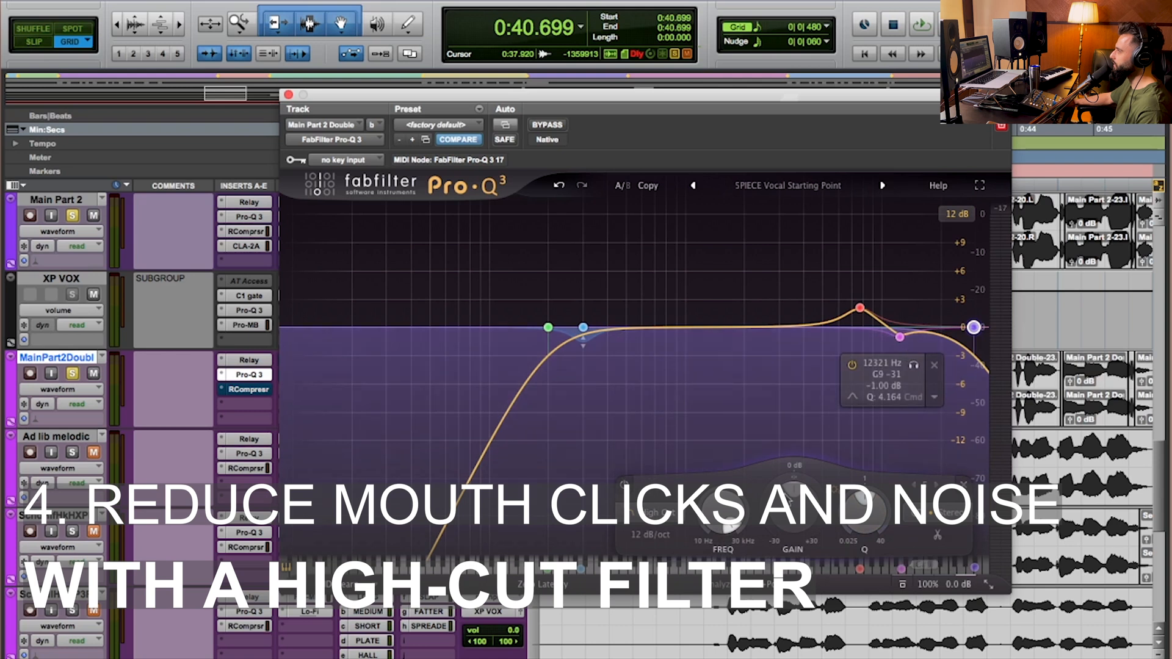
pyautogui.click(650, 534)
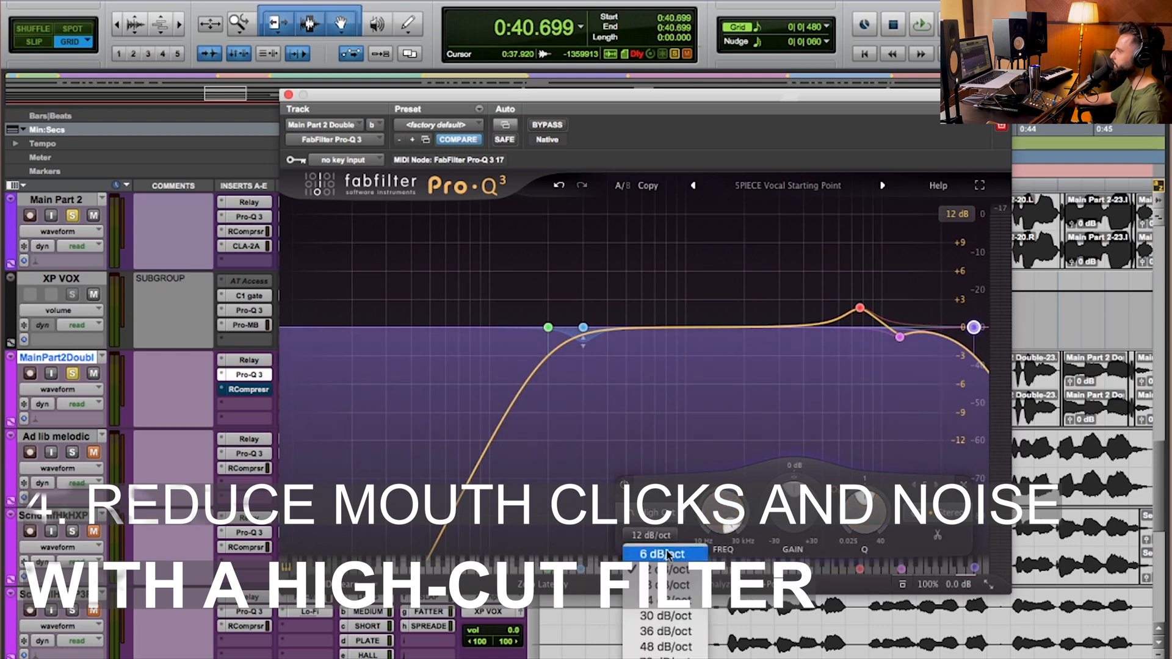
pyautogui.click(656, 599)
pyautogui.moveTo(975, 329); pyautogui.dragTo(949, 329)
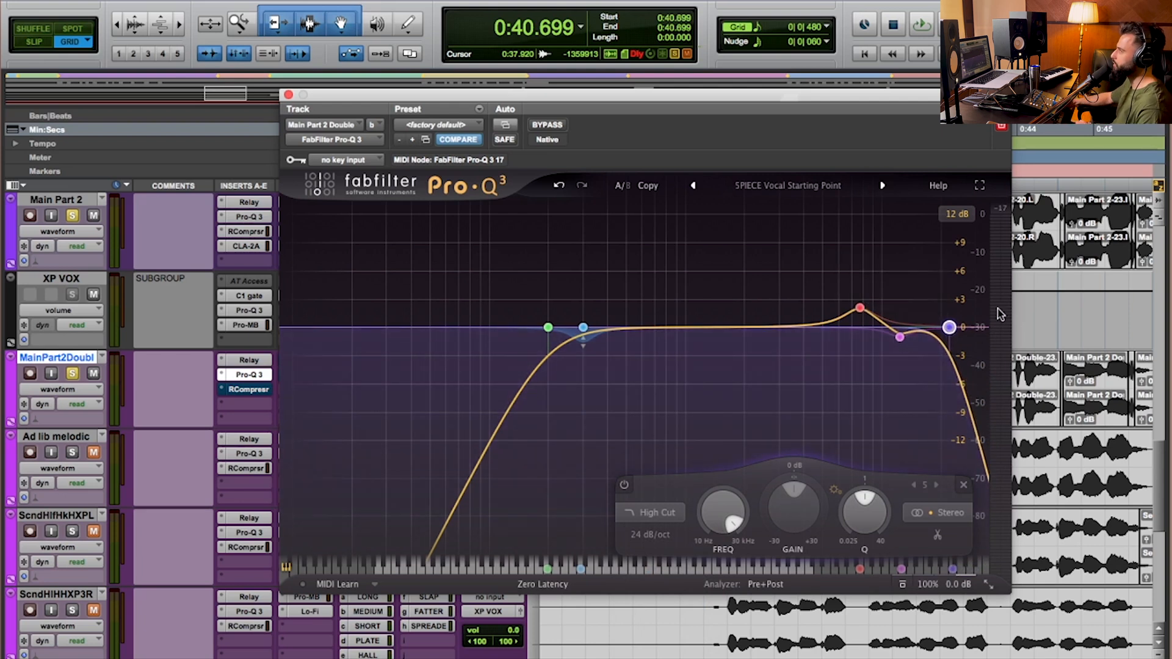
pyautogui.moveTo(949, 329)
pyautogui.moveTo(948, 329)
pyautogui.mouseDown()
pyautogui.moveTo(967, 328)
pyautogui.moveTo(890, 334)
pyautogui.moveTo(989, 330)
pyautogui.moveTo(948, 330)
pyautogui.mouseUp()
pyautogui.press('space')
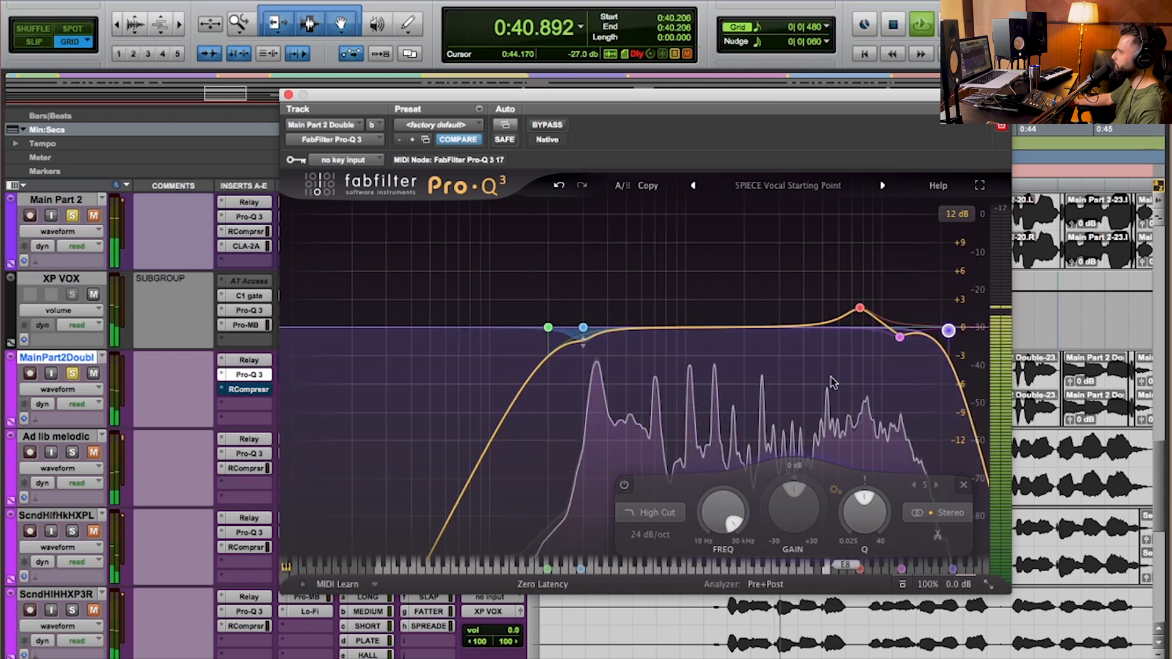
# Step: Compare the double's High Cut bypassed and enabled, audition the filter alone at 21805 Hz, and stop playback with it enabled
pyautogui.click(625, 486)
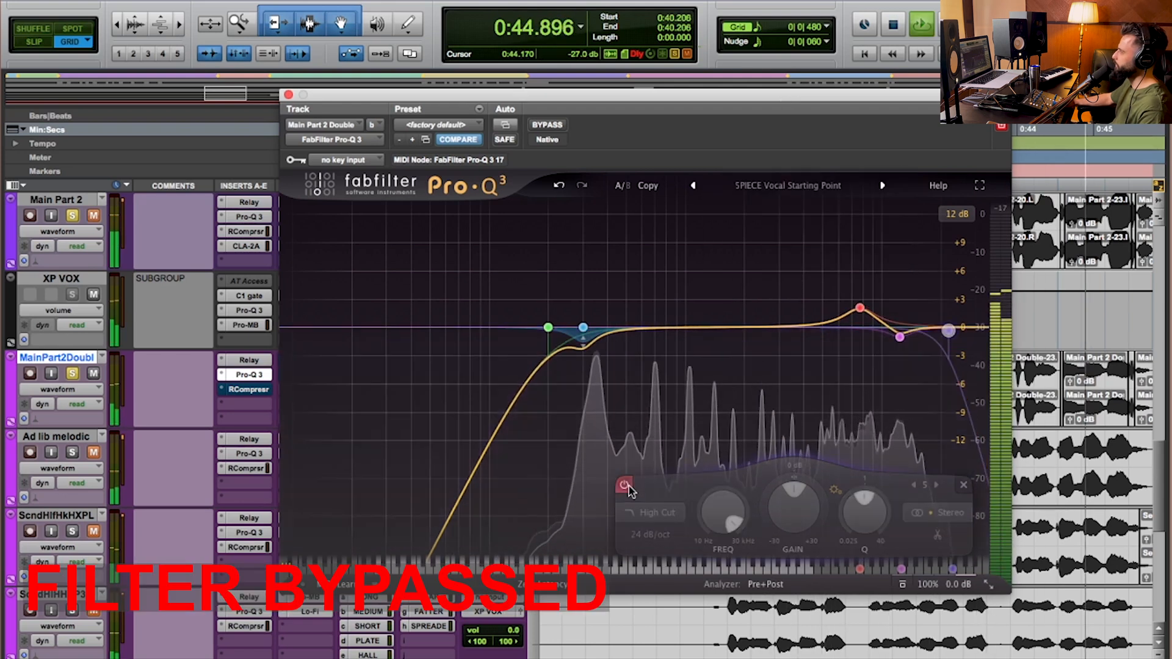
pyautogui.click(625, 486)
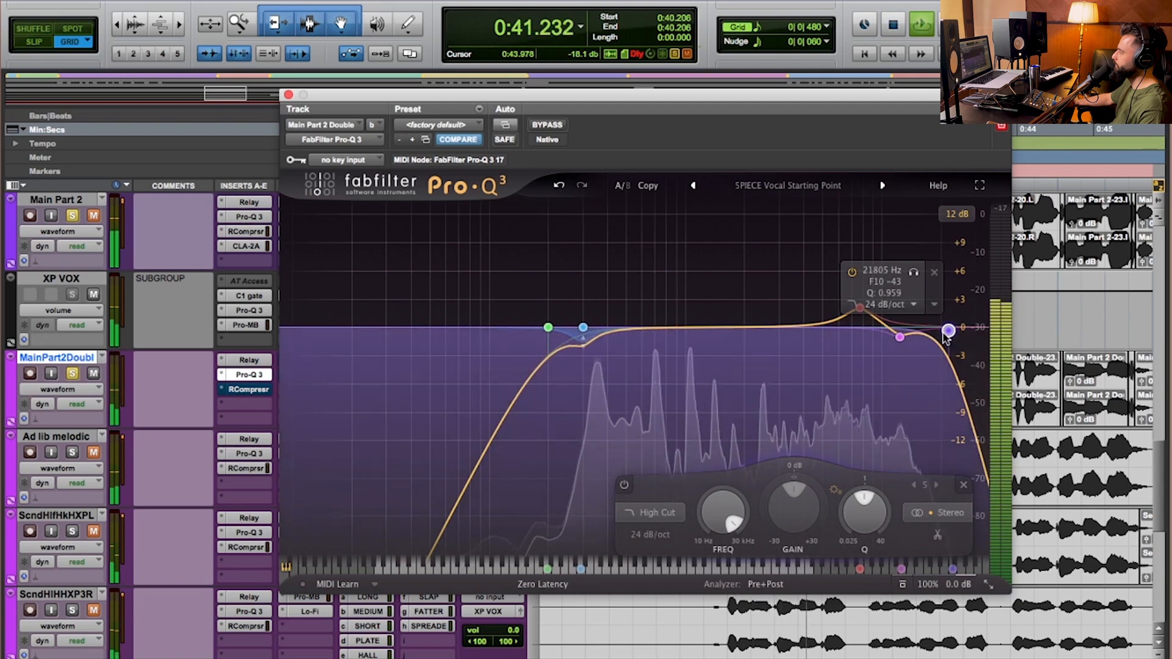
pyautogui.click(914, 275)
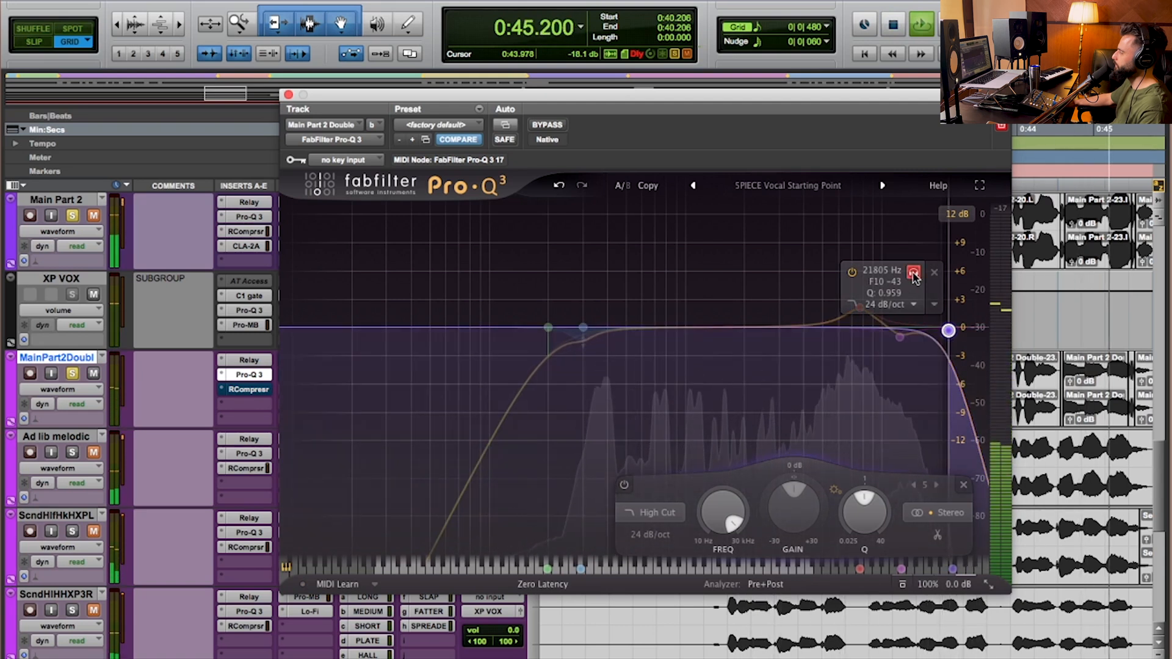
pyautogui.click(914, 274)
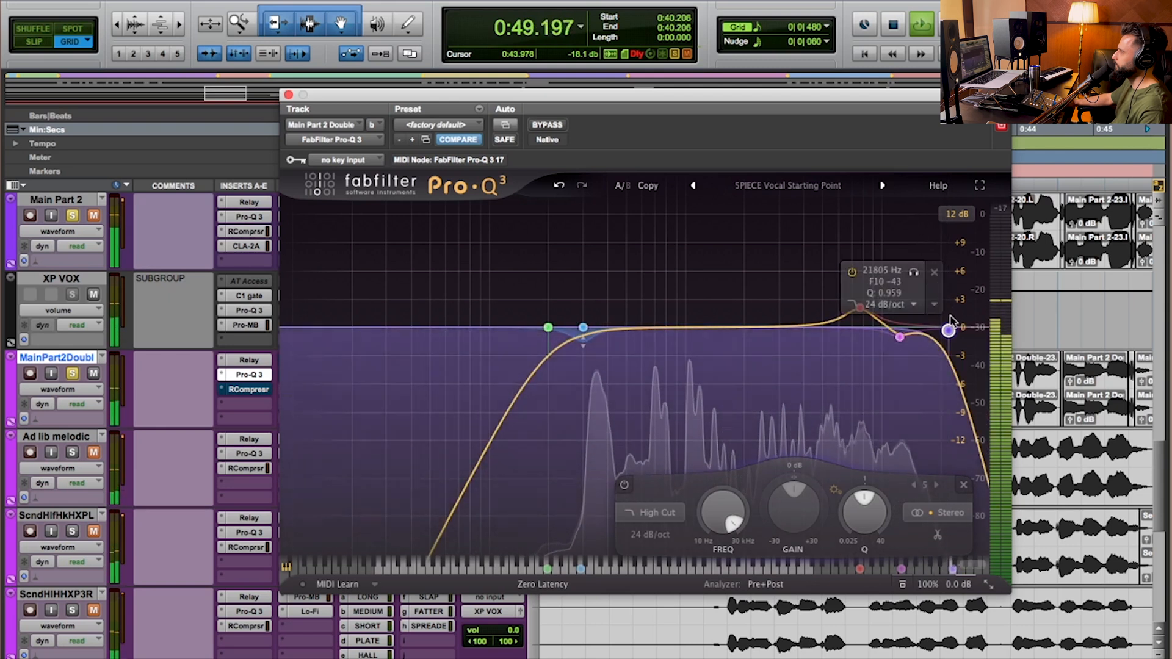
pyautogui.press('space')
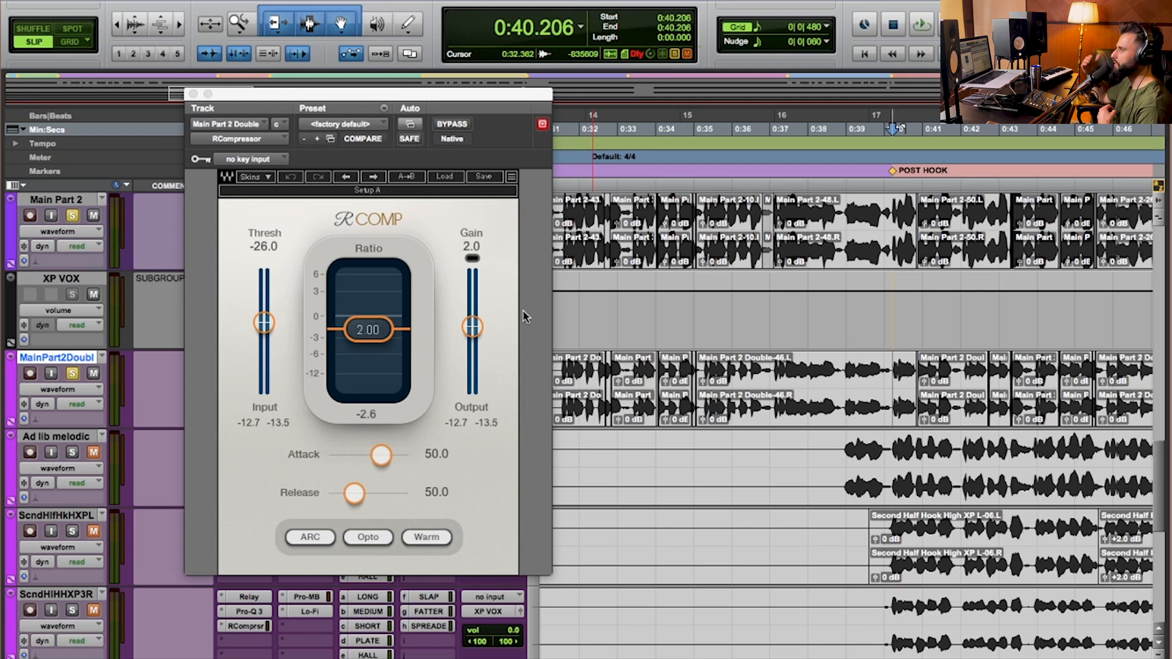
# Step: Examine the MainPart2Doubl waveform's peaks and quiet parts beside the Main Part 2 lead around 0:35.9
pyautogui.click(781, 386)
pyautogui.press('t')
pyautogui.press('t')
pyautogui.click(679, 385)
pyautogui.press('t')
pyautogui.press('t')
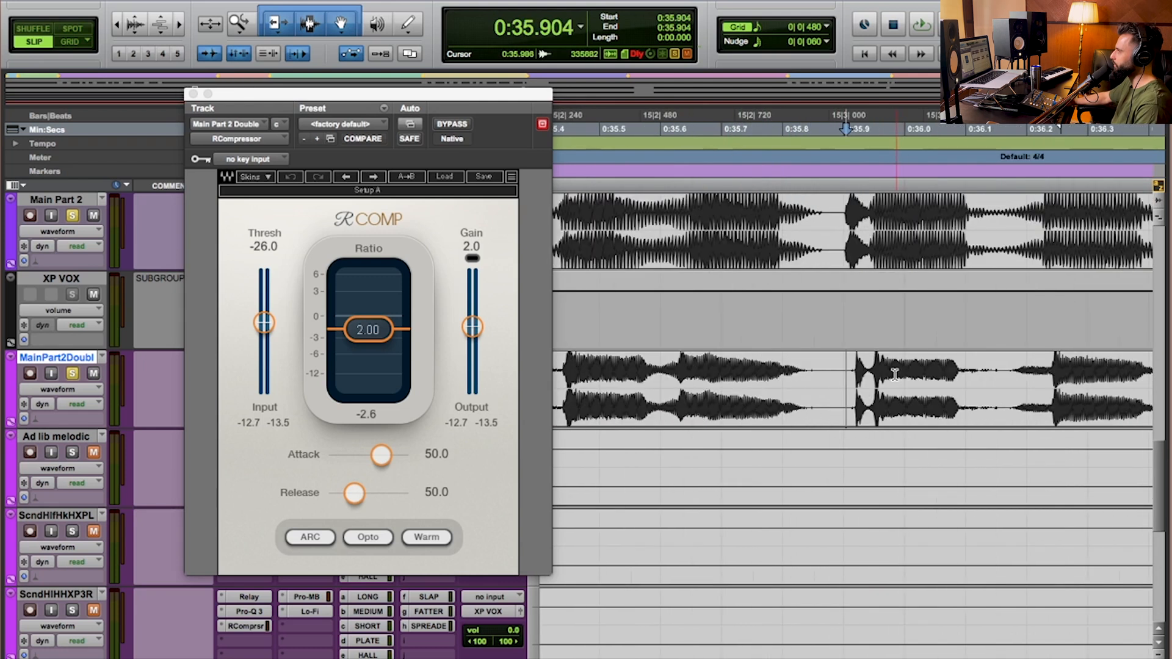
pyautogui.click(855, 372)
pyautogui.press('super+alt+[')
pyautogui.moveTo(850, 372); pyautogui.dragTo(1112, 369)
pyautogui.press('t')
pyautogui.press('t')
pyautogui.press('r')
pyautogui.press('r')
# Step: Inspect the enlarged MainPart2Doubl waveform, selecting the short gap at about 0:36.4 and the phrase starting at about 0:35.3
pyautogui.click(893, 372)
pyautogui.moveTo(900, 371); pyautogui.dragTo(1033, 373)
pyautogui.press('r')
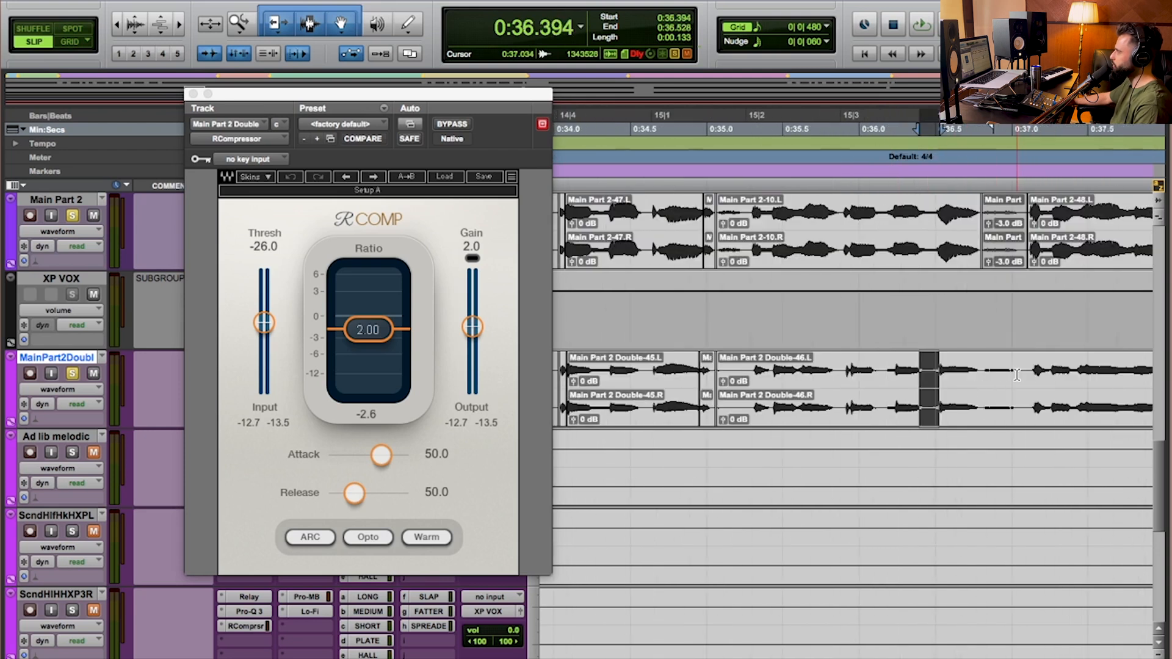
pyautogui.press('super+alt+bracketright')
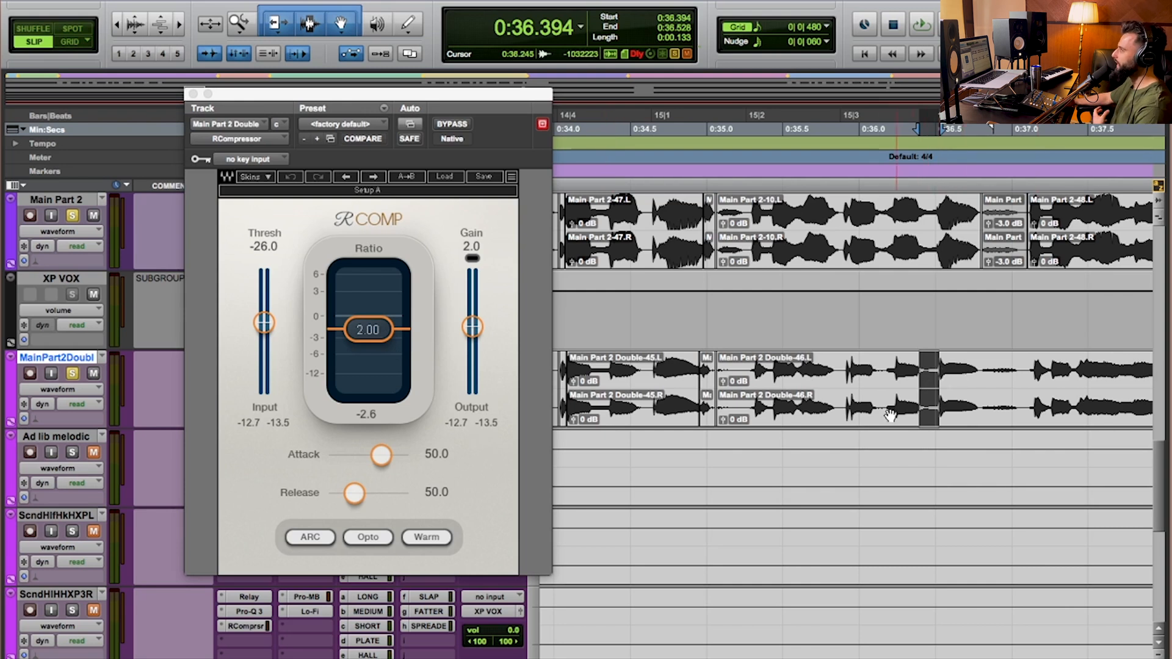
pyautogui.click(748, 380)
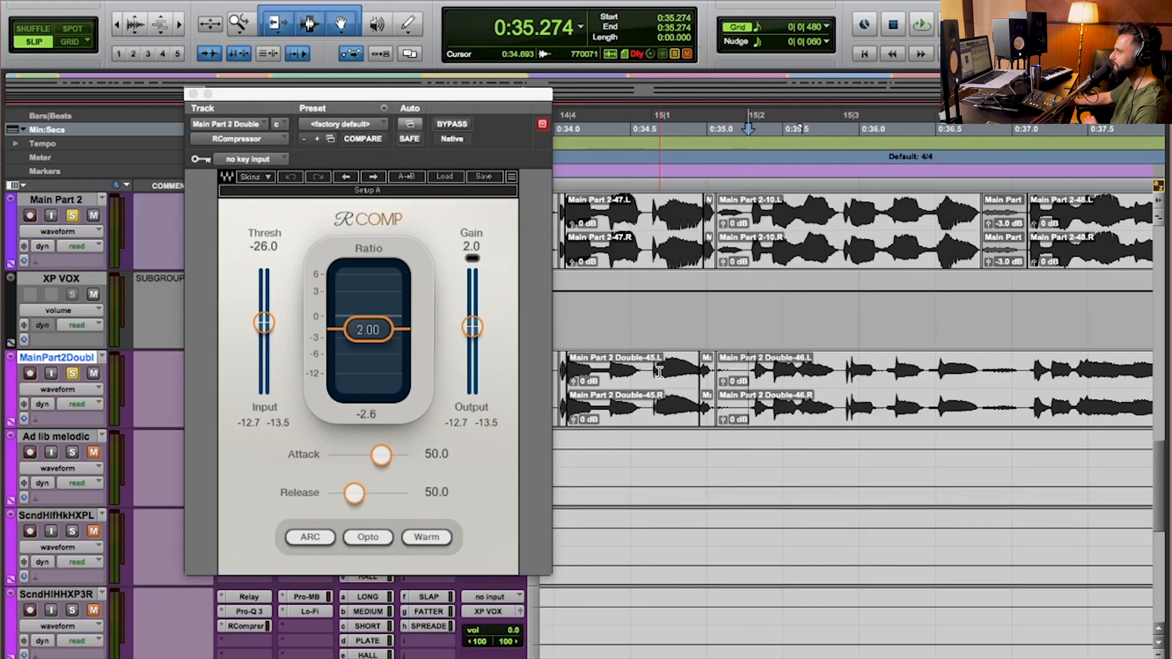
pyautogui.moveTo(755, 374); pyautogui.dragTo(1009, 370)
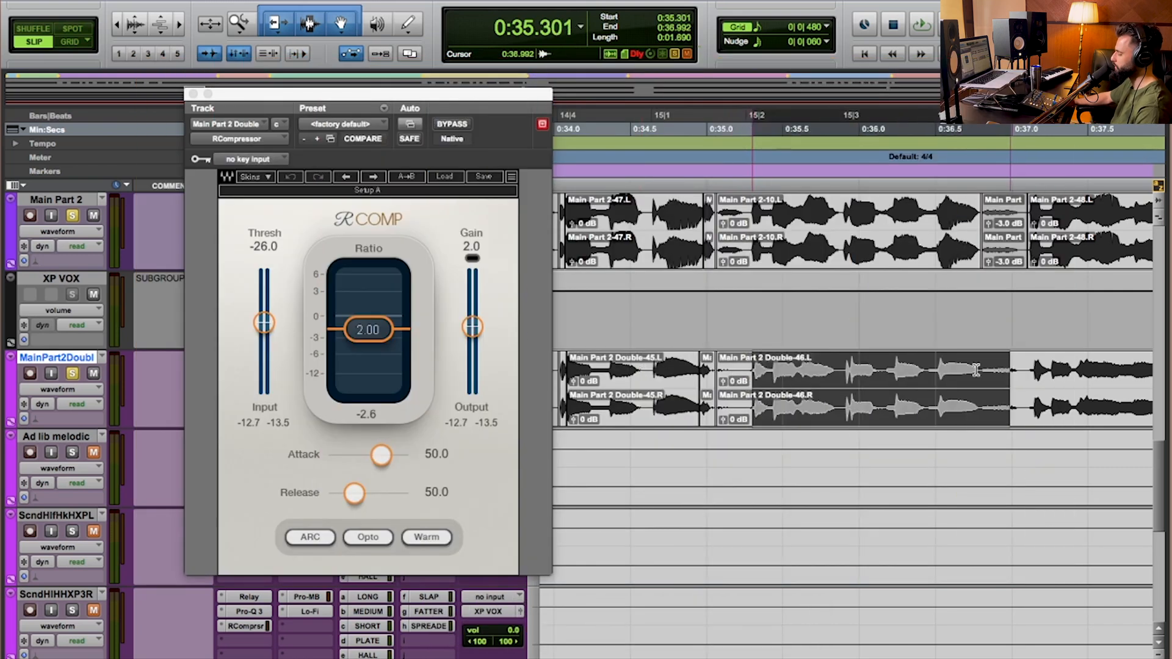
# Step: Recall the post hook selection and compare it with the MainPart2Doubl RCompressor bypassed and enabled, leaving the compressor enabled
pyautogui.press('.')
pyautogui.press('4')
pyautogui.press('.')
pyautogui.hotkey('shift', '.')
pyautogui.press('5')
pyautogui.press('.')
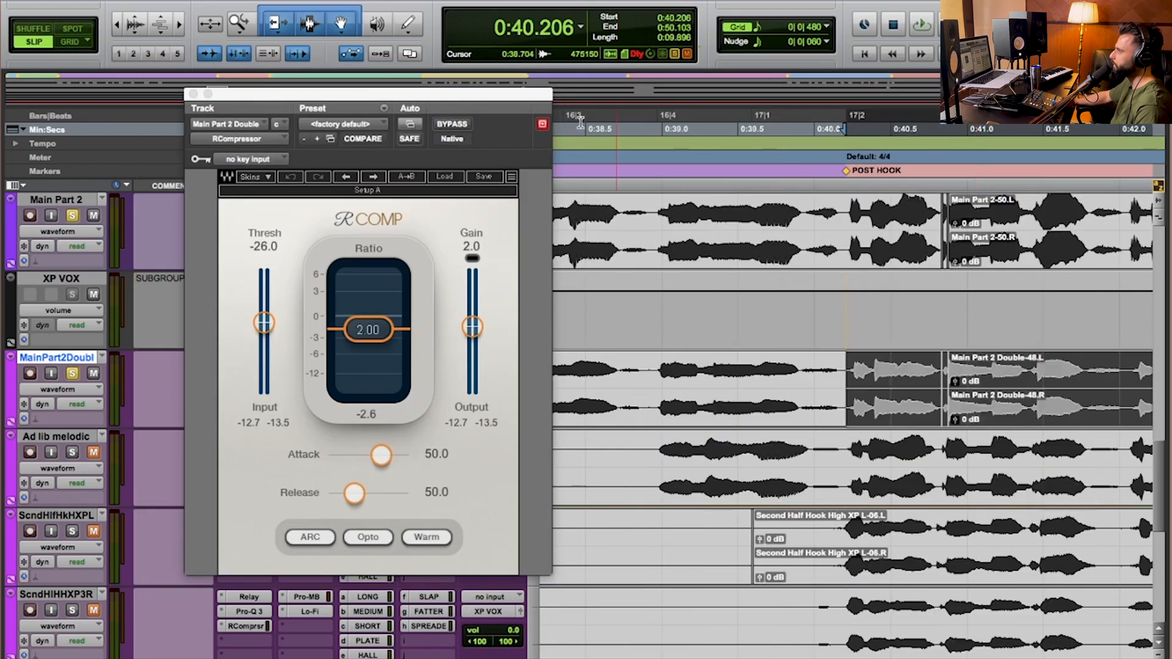
pyautogui.press('super+bracketleft')
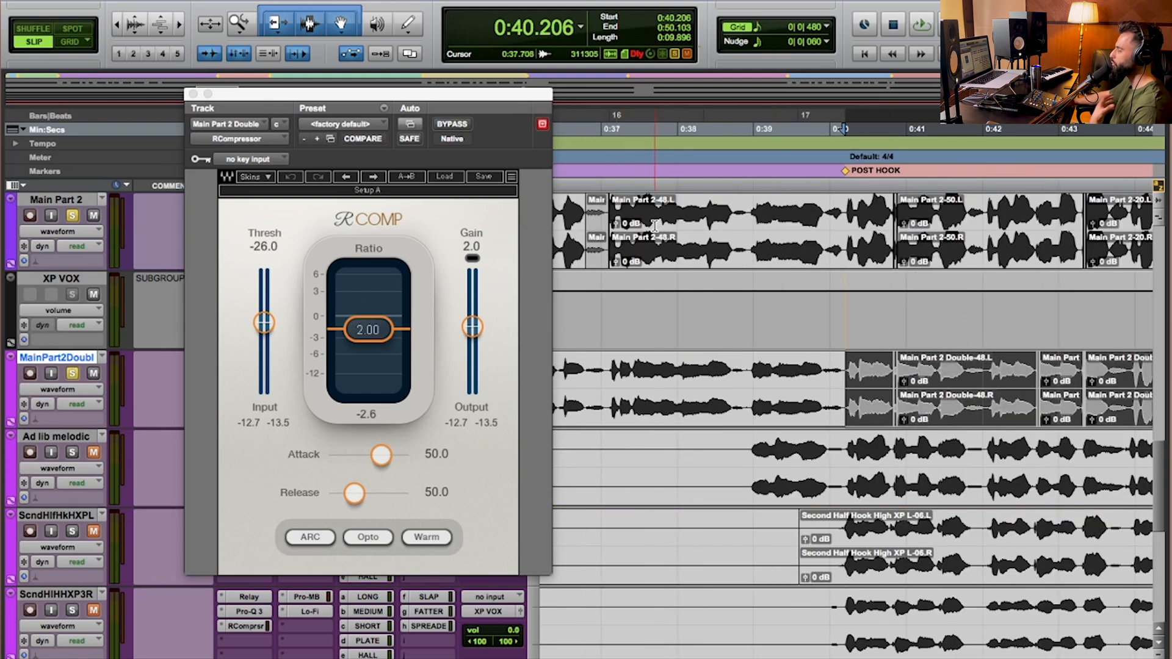
pyautogui.press('space')
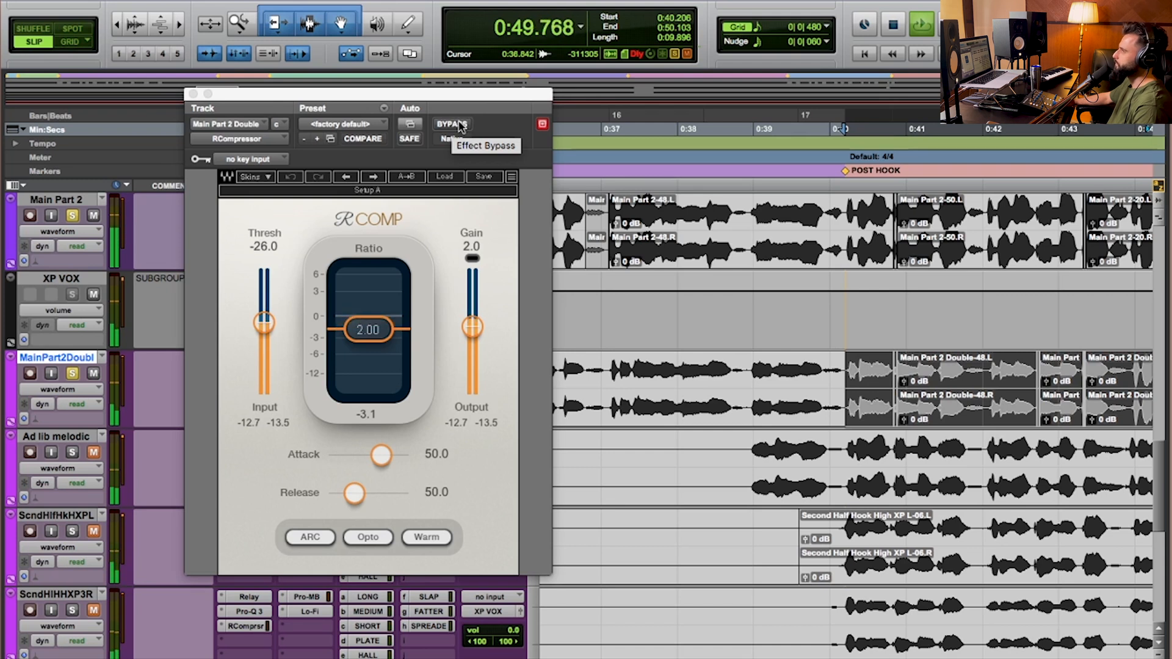
pyautogui.click(459, 124)
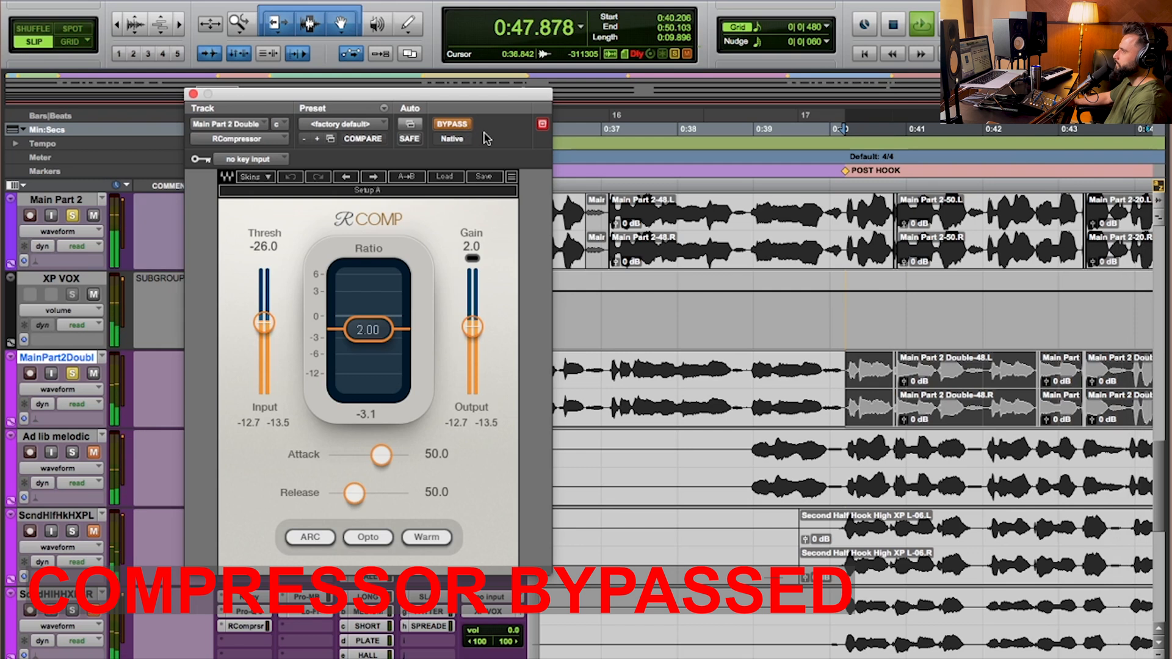
pyautogui.click(467, 128)
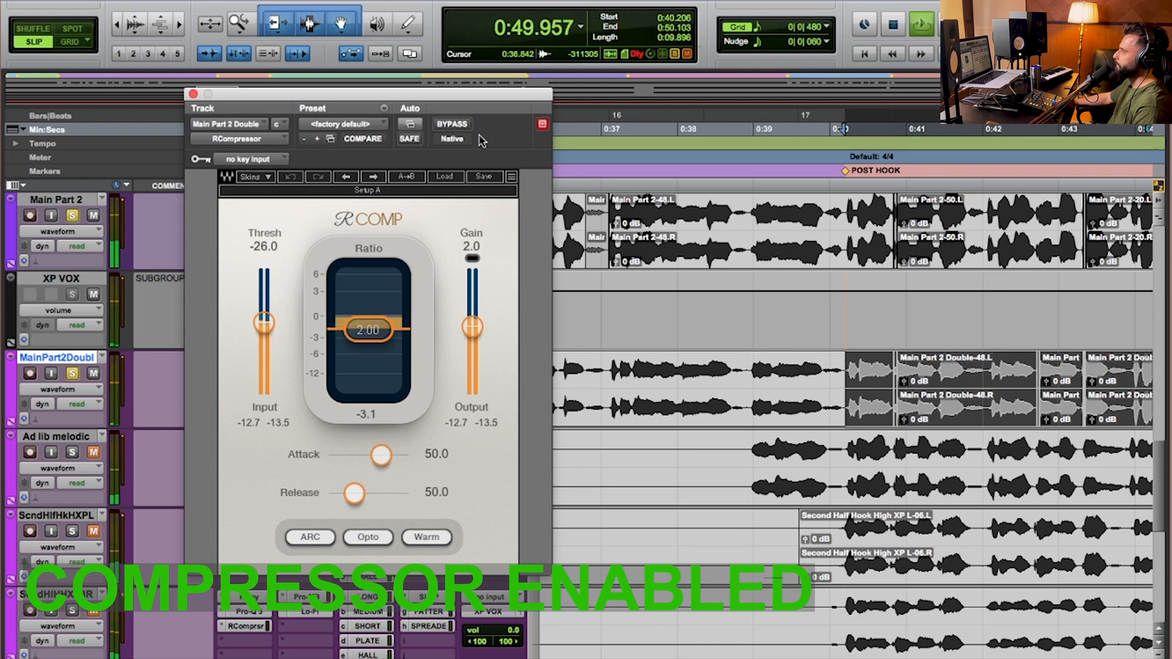
pyautogui.press('space')
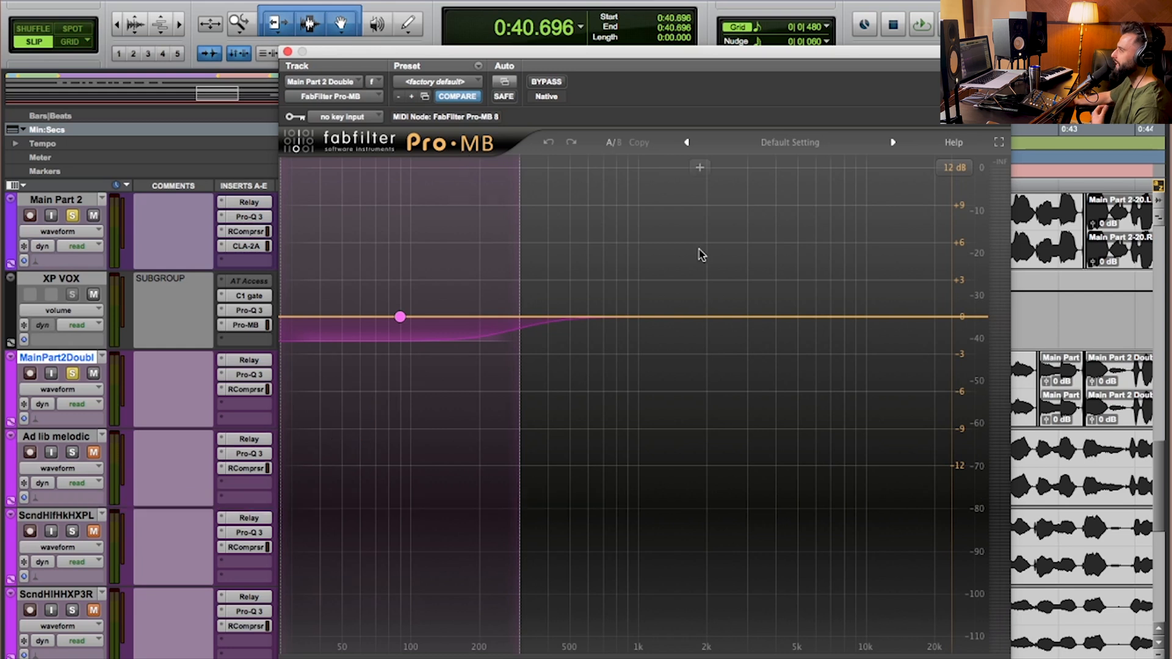
# Step: Add a second compression band to the MainPart2Doubl Pro-MB, narrow it to a centre of about 3130 Hz, and solo it
pyautogui.click(732, 317)
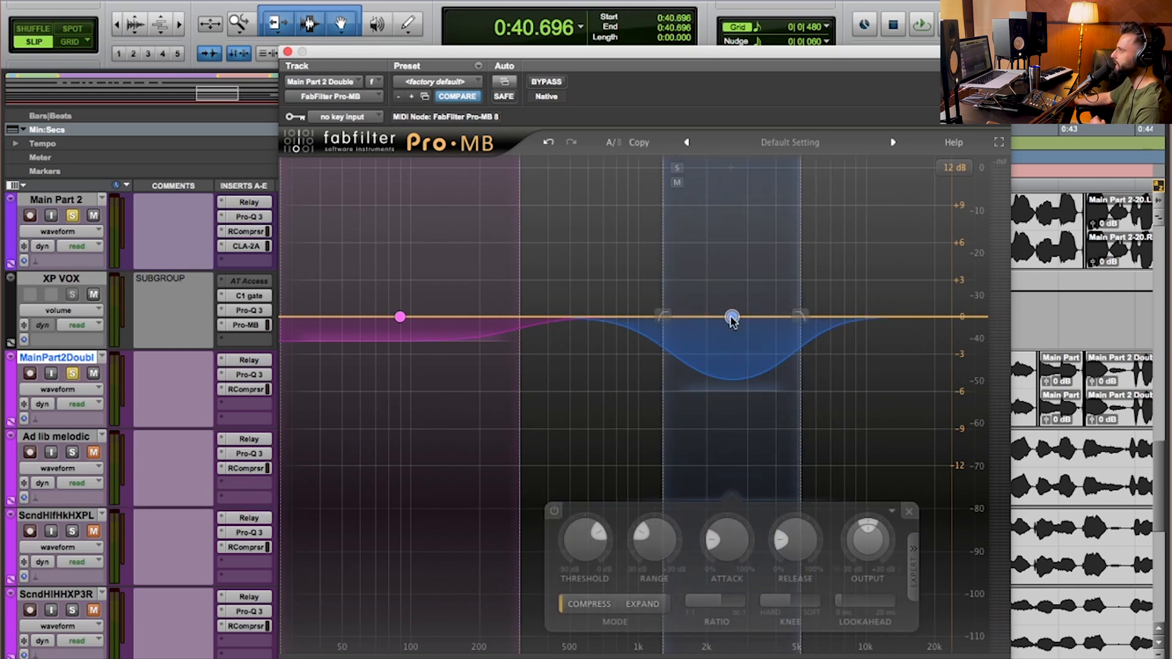
pyautogui.moveTo(664, 340); pyautogui.dragTo(702, 340)
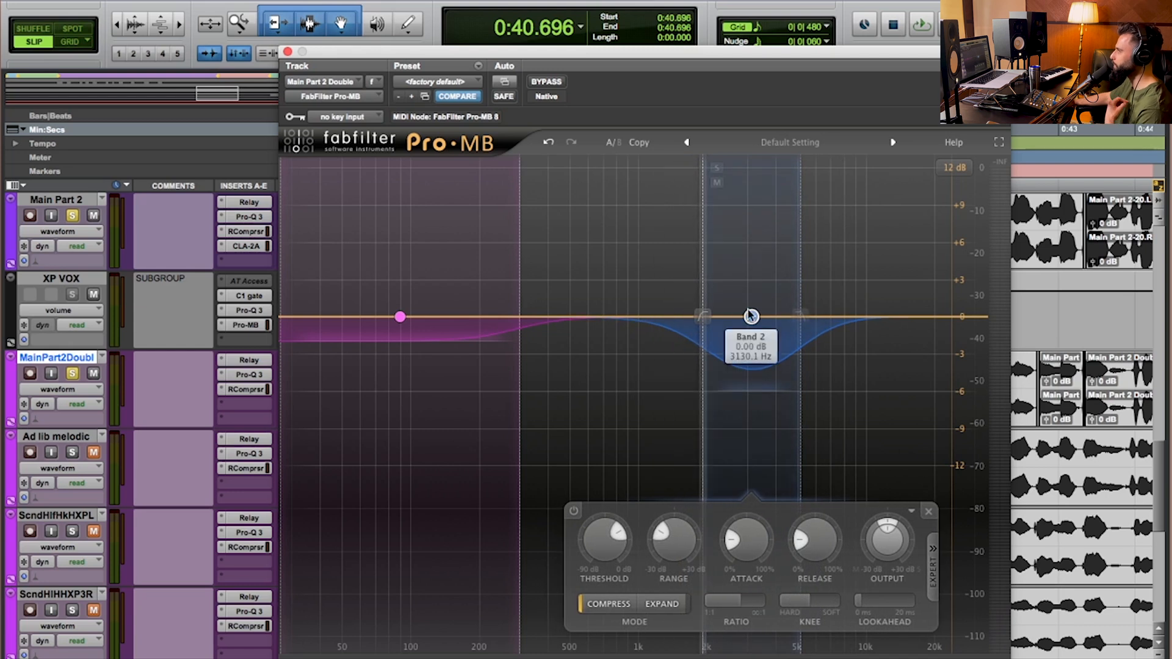
pyautogui.click(717, 168)
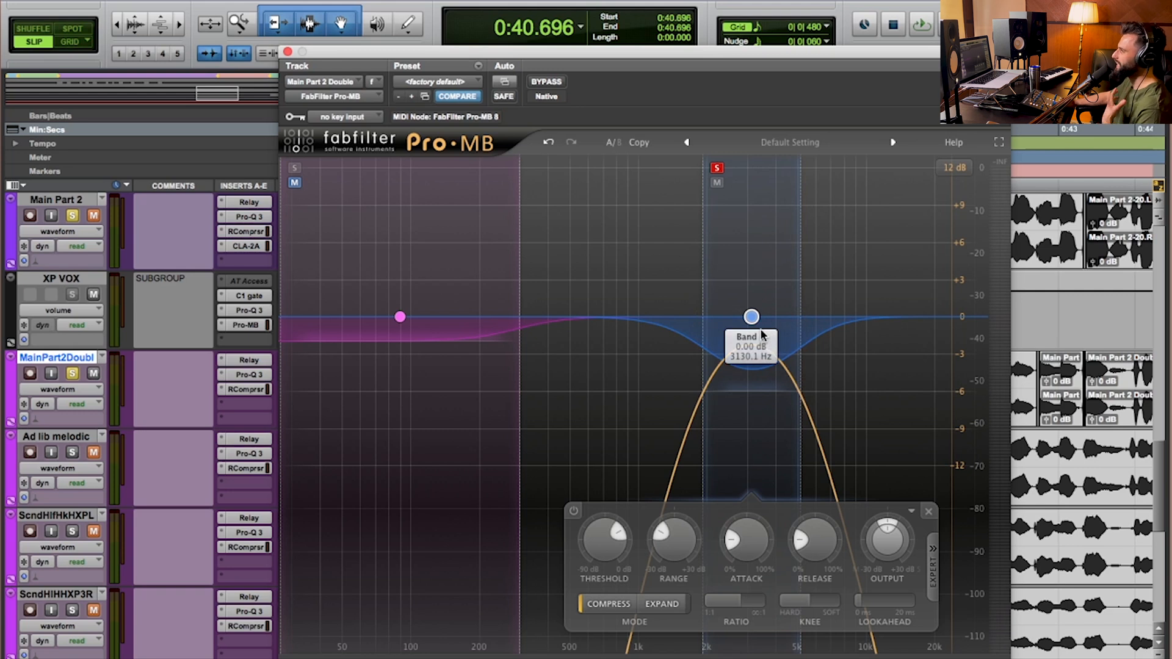
# Step: Play the post hook, retune the soloed Band 2 to a centre of about 7799 Hz, and unsolo it after stopping playback
pyautogui.press('space')
pyautogui.moveTo(751, 317); pyautogui.dragTo(854, 319)
pyautogui.moveTo(904, 393); pyautogui.dragTo(920, 393)
pyautogui.moveTo(867, 320); pyautogui.dragTo(849, 324)
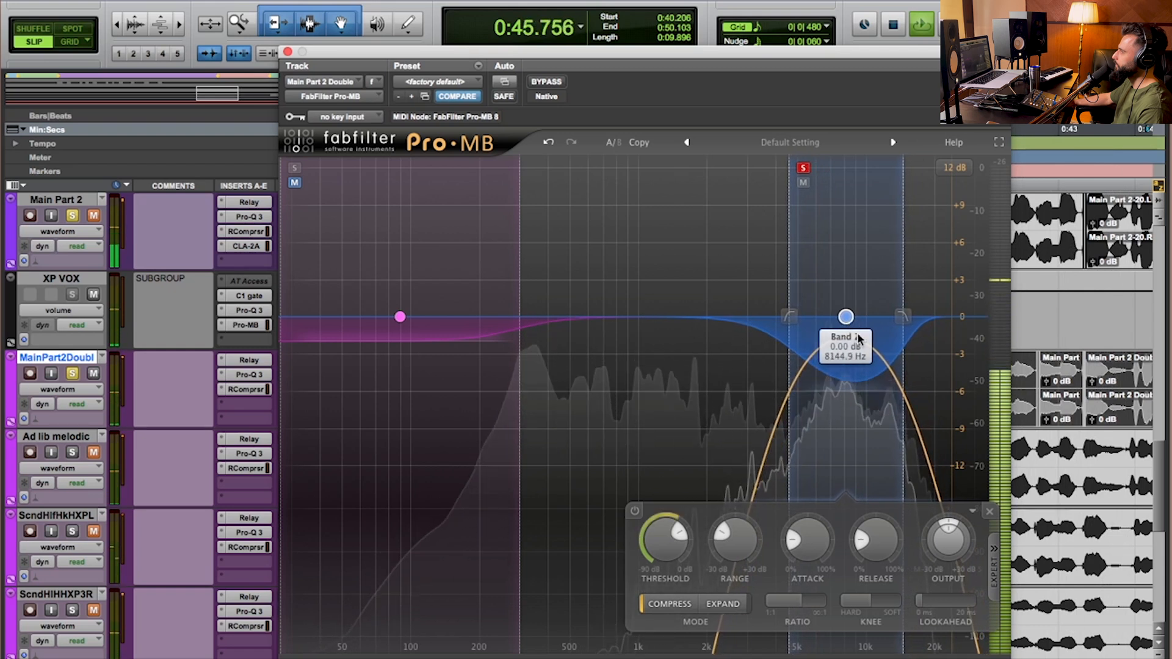
pyautogui.moveTo(897, 370); pyautogui.dragTo(888, 371)
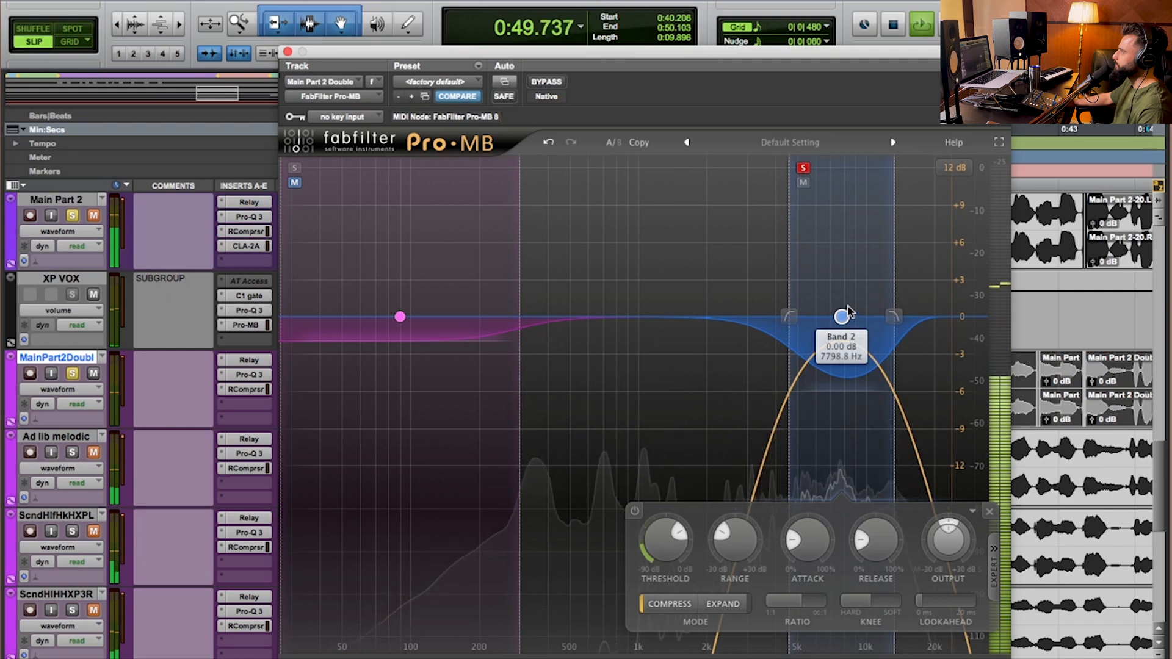
pyautogui.press('space')
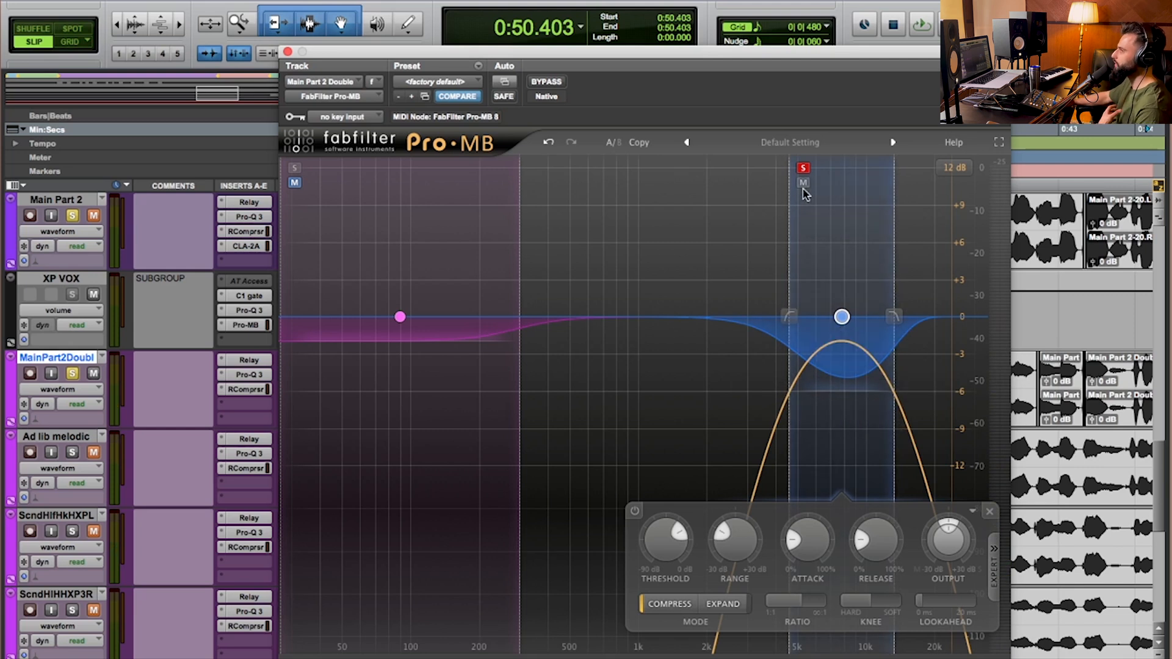
pyautogui.click(803, 168)
# Step: Set Band 2's range to about -2 dB and check its attack, release and threshold settings
pyautogui.moveTo(741, 536)
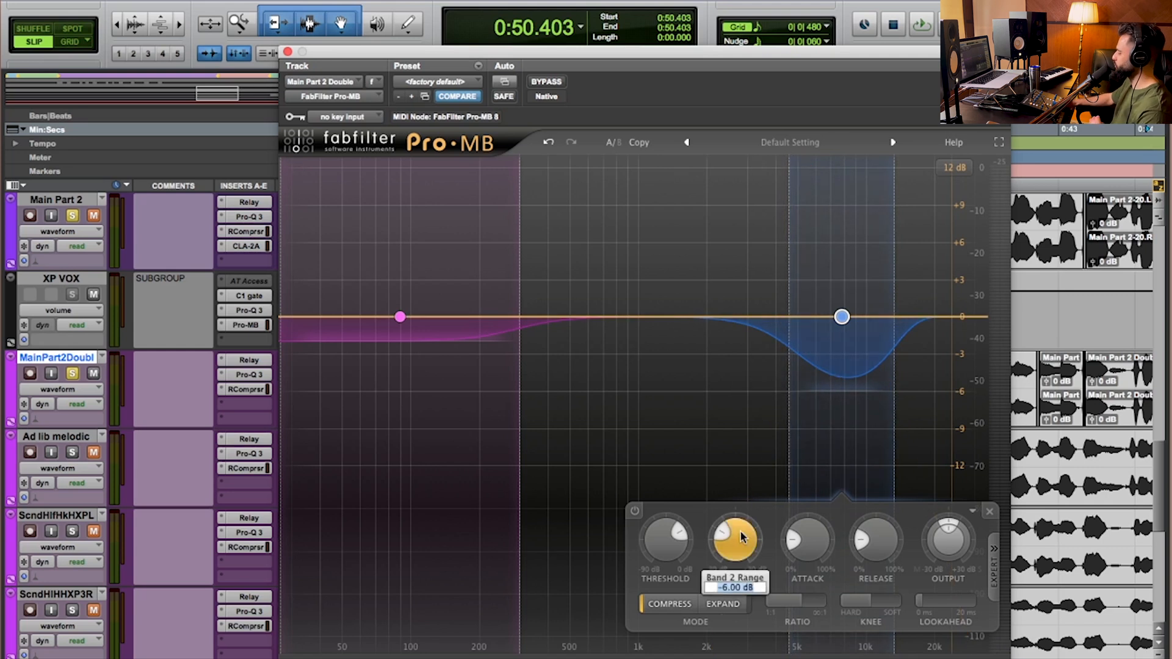
pyautogui.moveTo(741, 535); pyautogui.dragTo(757, 515)
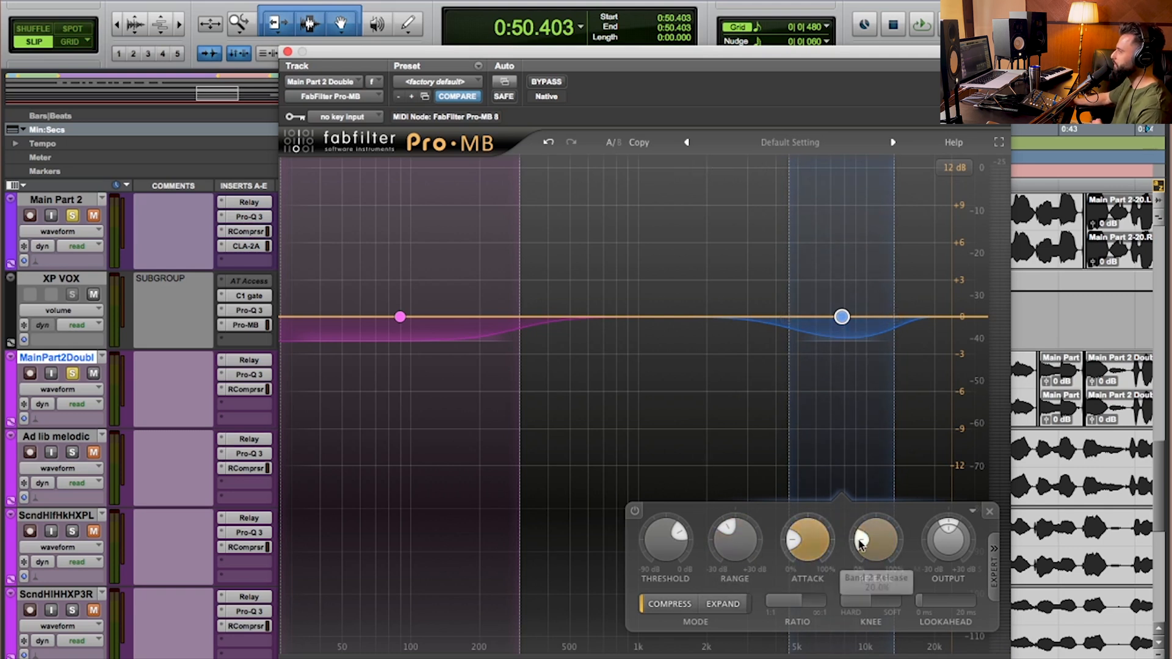
pyautogui.moveTo(897, 548)
pyautogui.moveTo(805, 601)
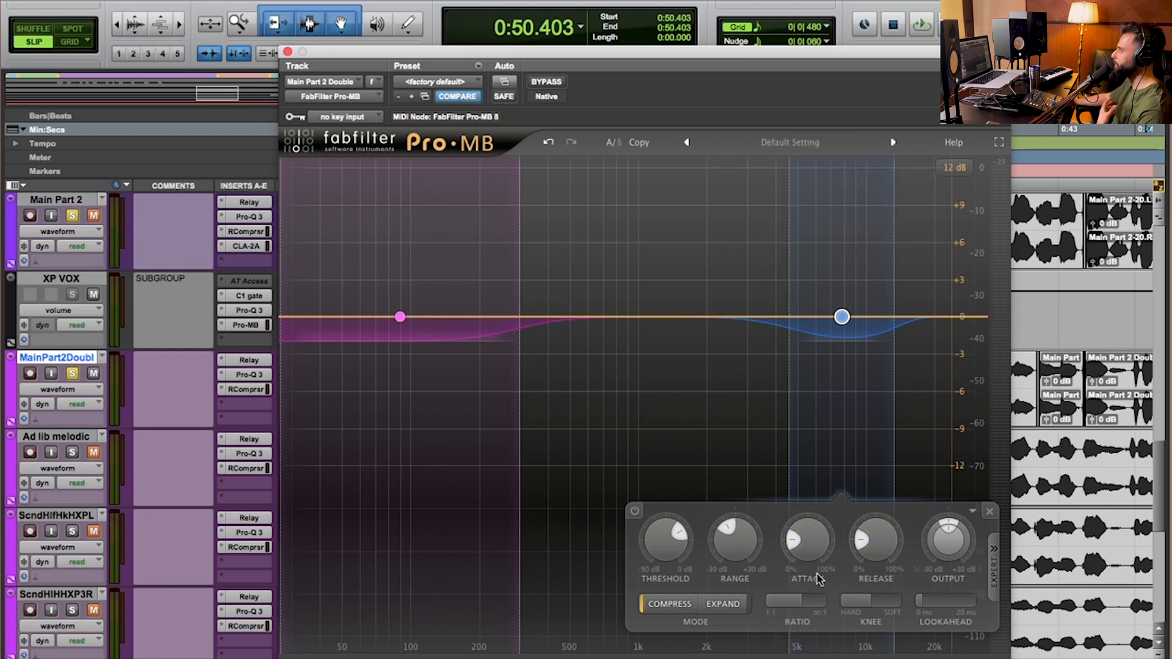
pyautogui.moveTo(805, 557)
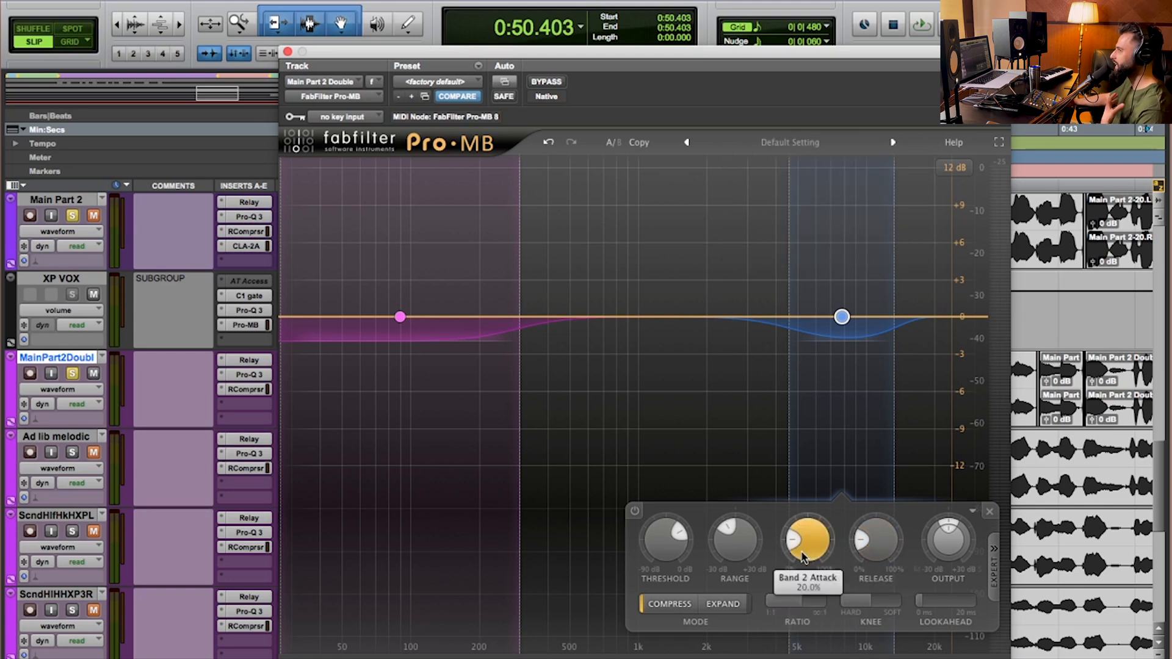
pyautogui.moveTo(845, 598)
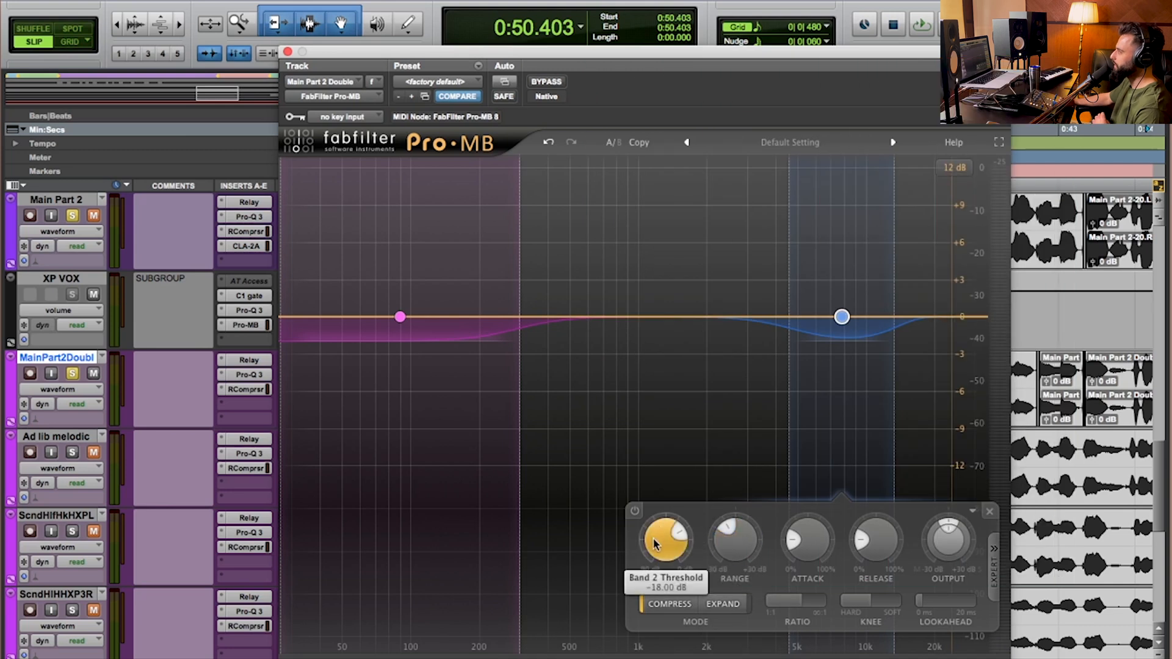
# Step: Lower Band 2's threshold to the lower part of its scale while the post hook plays
pyautogui.moveTo(657, 591); pyautogui.dragTo(657, 551)
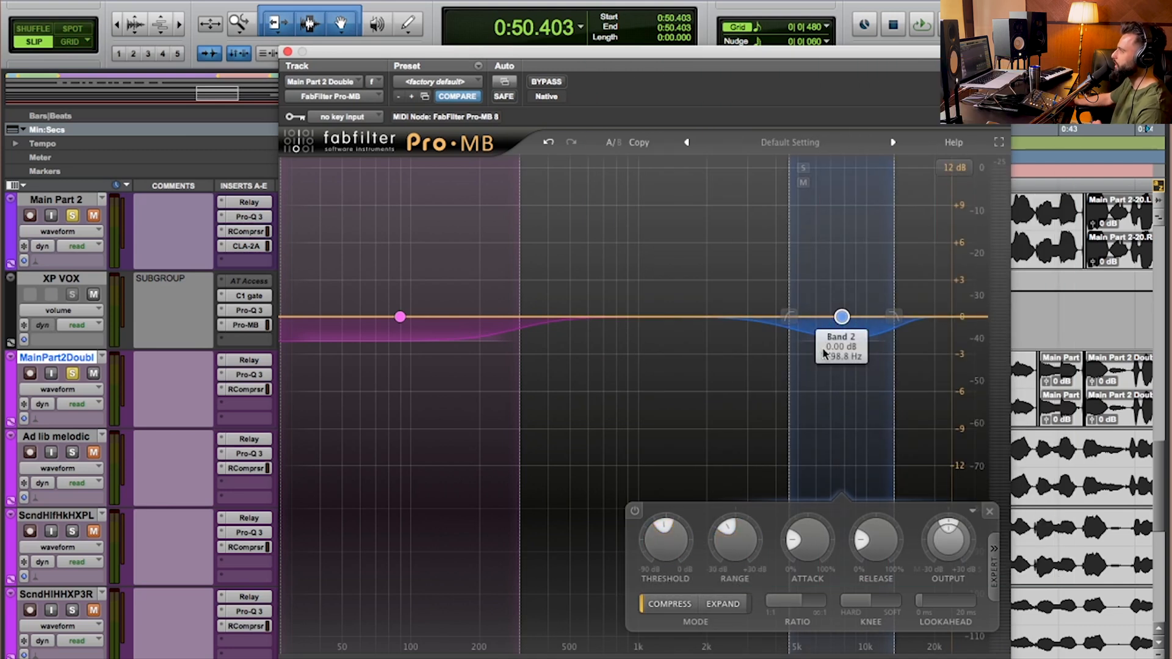
pyautogui.moveTo(665, 542); pyautogui.dragTo(678, 448)
pyautogui.press('space')
pyautogui.moveTo(669, 550)
pyautogui.mouseDown()
pyautogui.moveTo(668, 649)
pyautogui.moveTo(658, 540)
pyautogui.mouseUp()
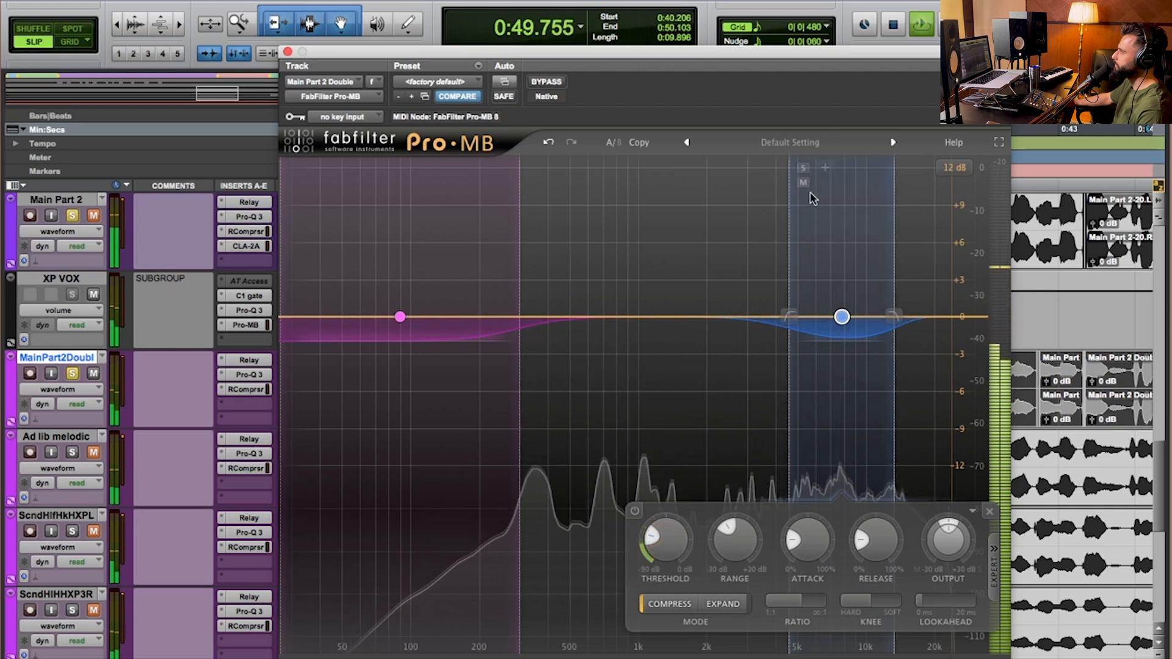
# Step: Audition Band 2 soloed, return to the full signal, and narrow the band to a centre of about 7680 Hz
pyautogui.click(803, 168)
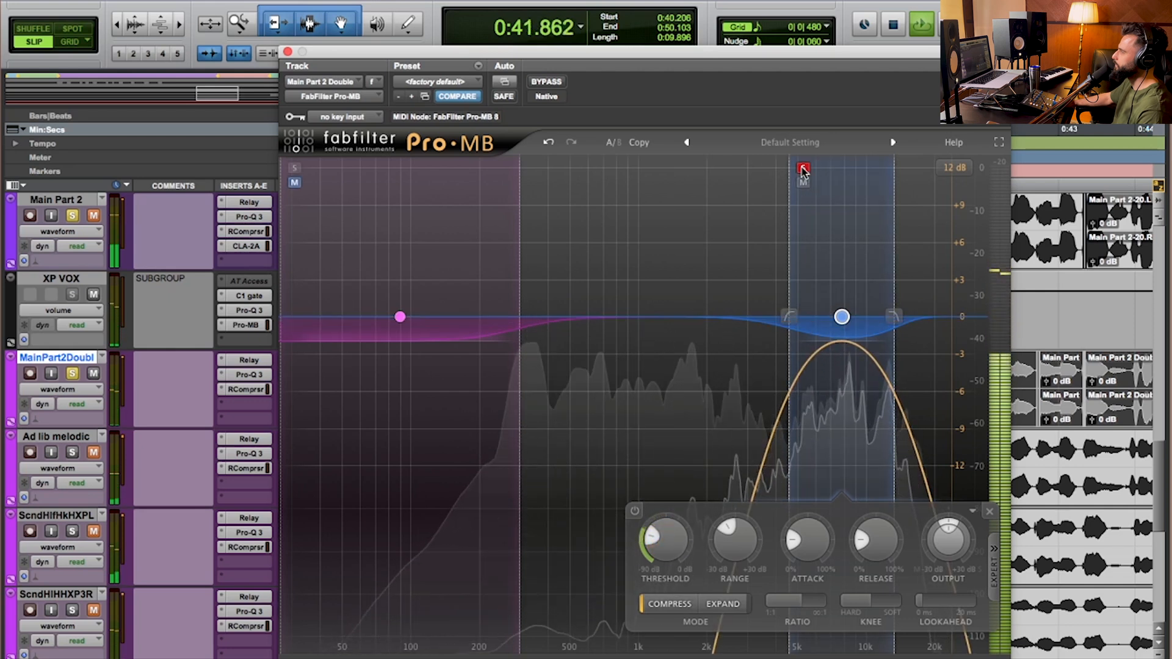
pyautogui.click(804, 169)
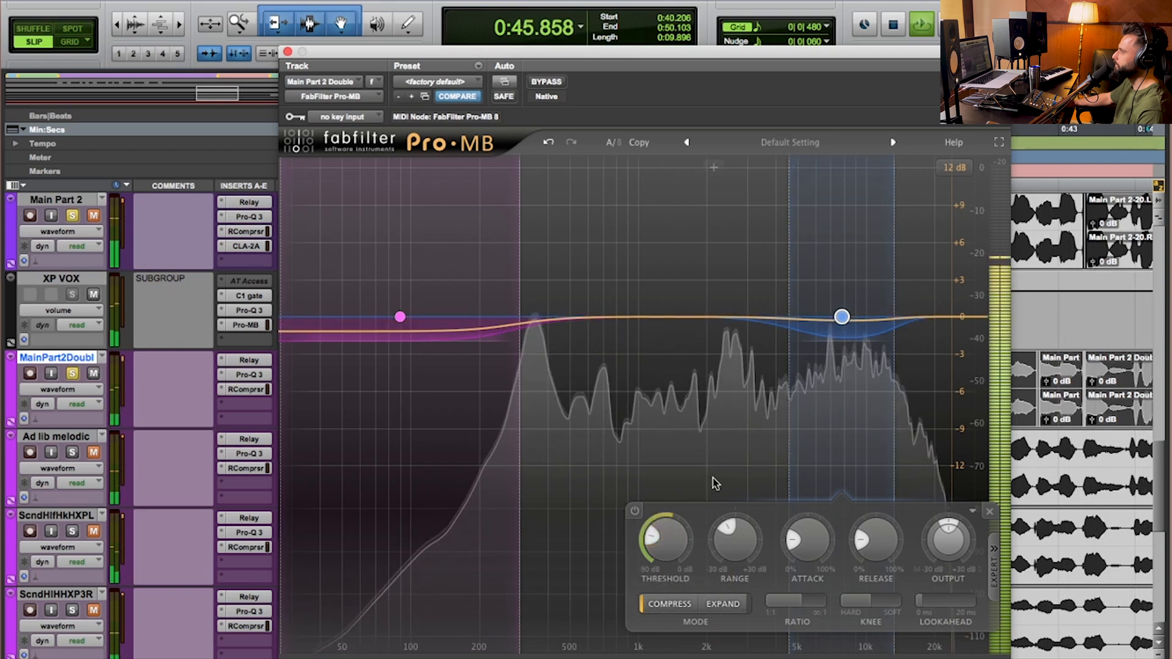
pyautogui.moveTo(795, 417); pyautogui.dragTo(801, 415)
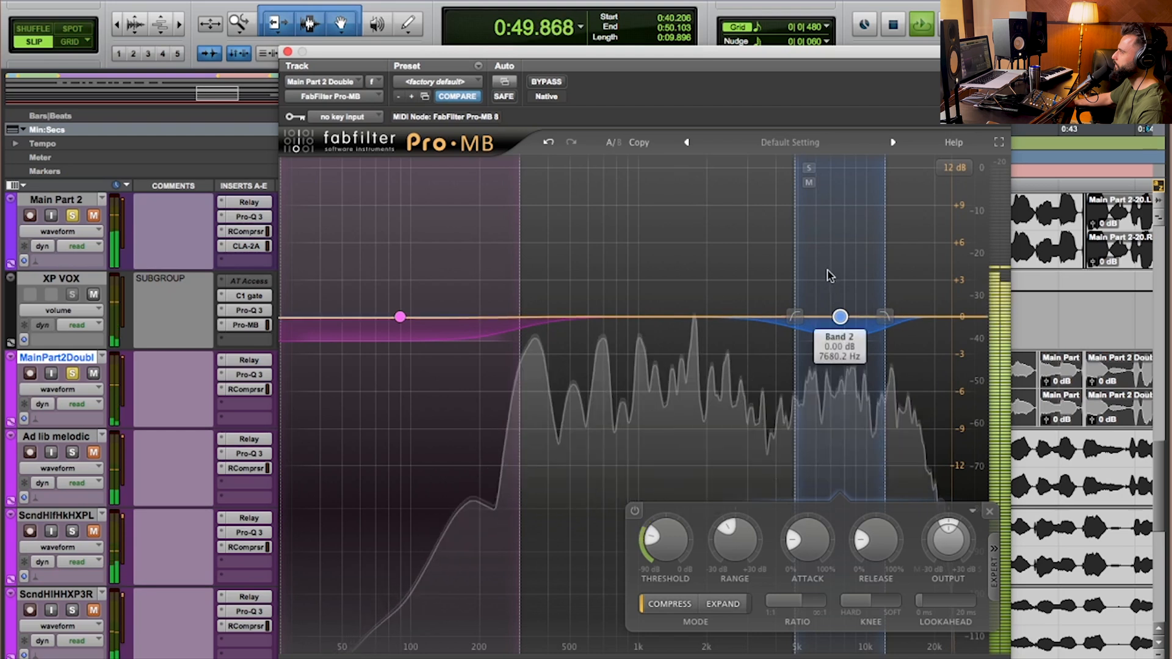
# Step: Compare the post hook with the high-frequency Pro-MB band bypassed and enabled, leaving the band enabled
pyautogui.click(633, 513)
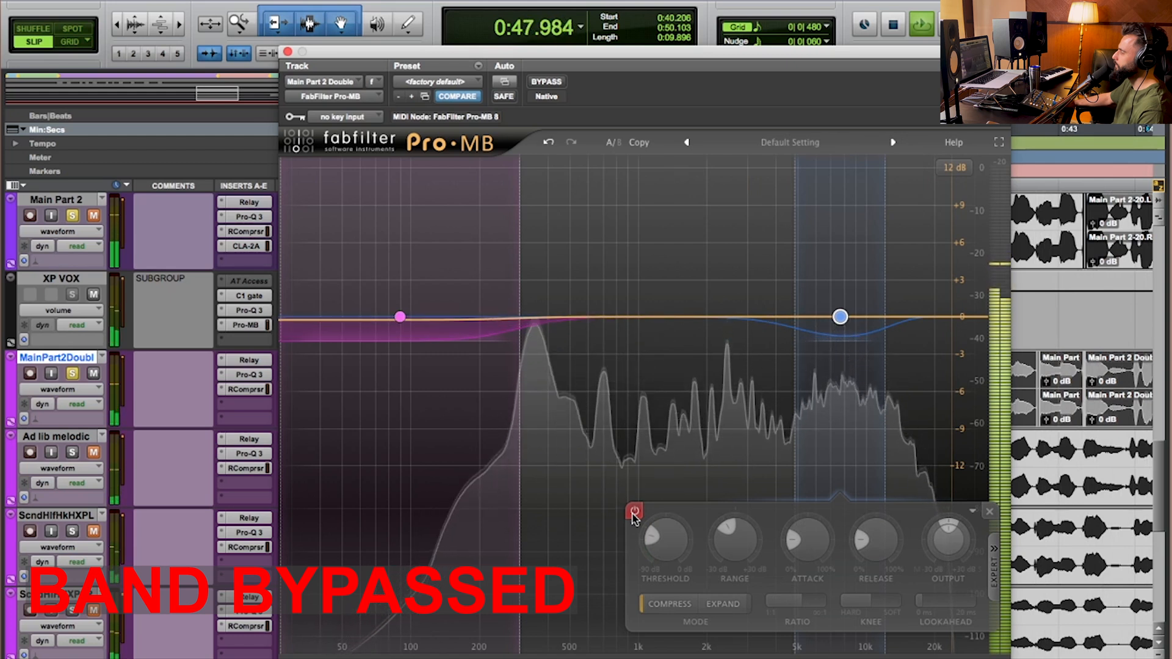
pyautogui.click(634, 512)
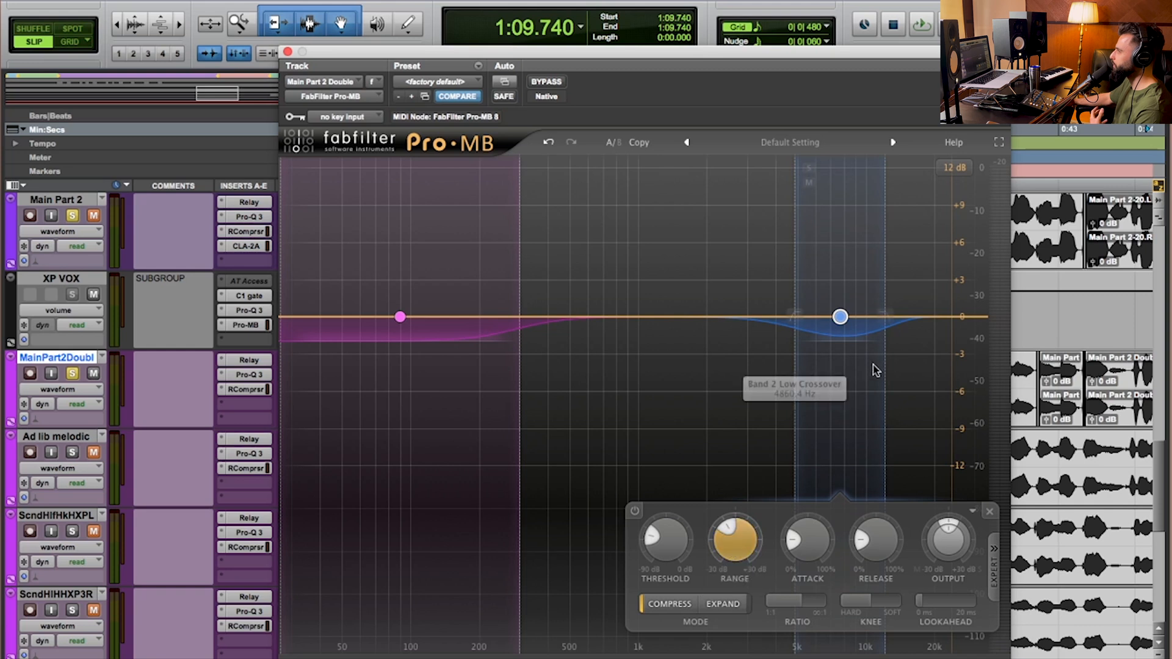
pyautogui.moveTo(838, 340); pyautogui.dragTo(844, 364)
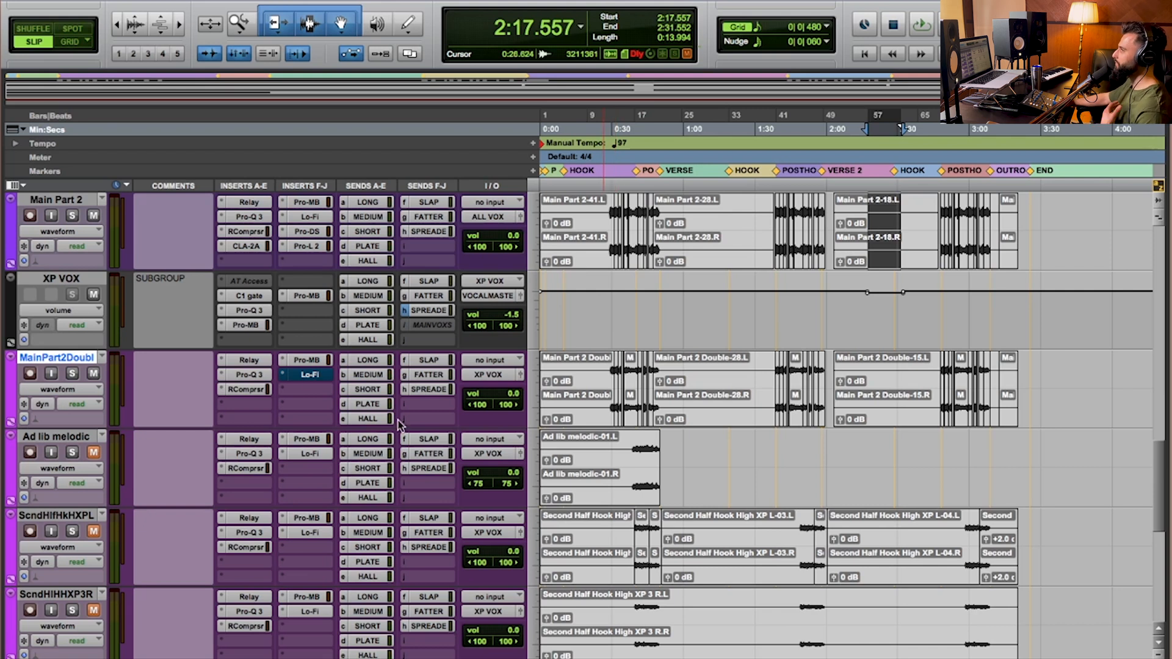
# Step: Inspect the PLATE send on the MainPart2Doubl track and select its clips from about 0:29 through the first post hook
pyautogui.click(358, 406)
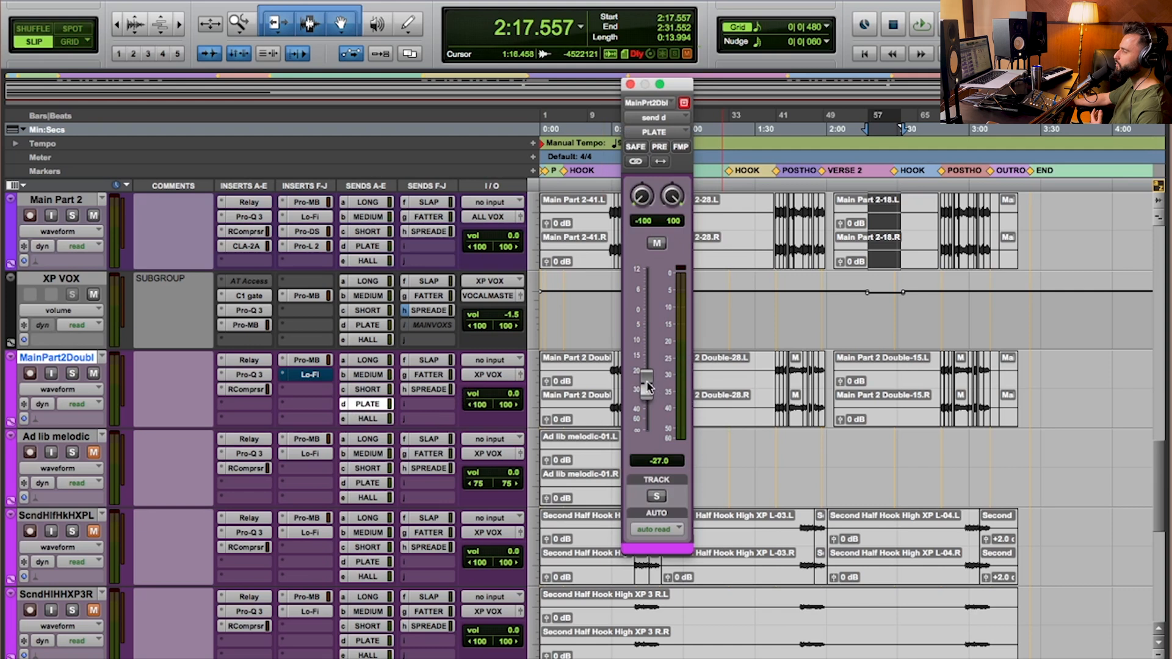
pyautogui.click(371, 408)
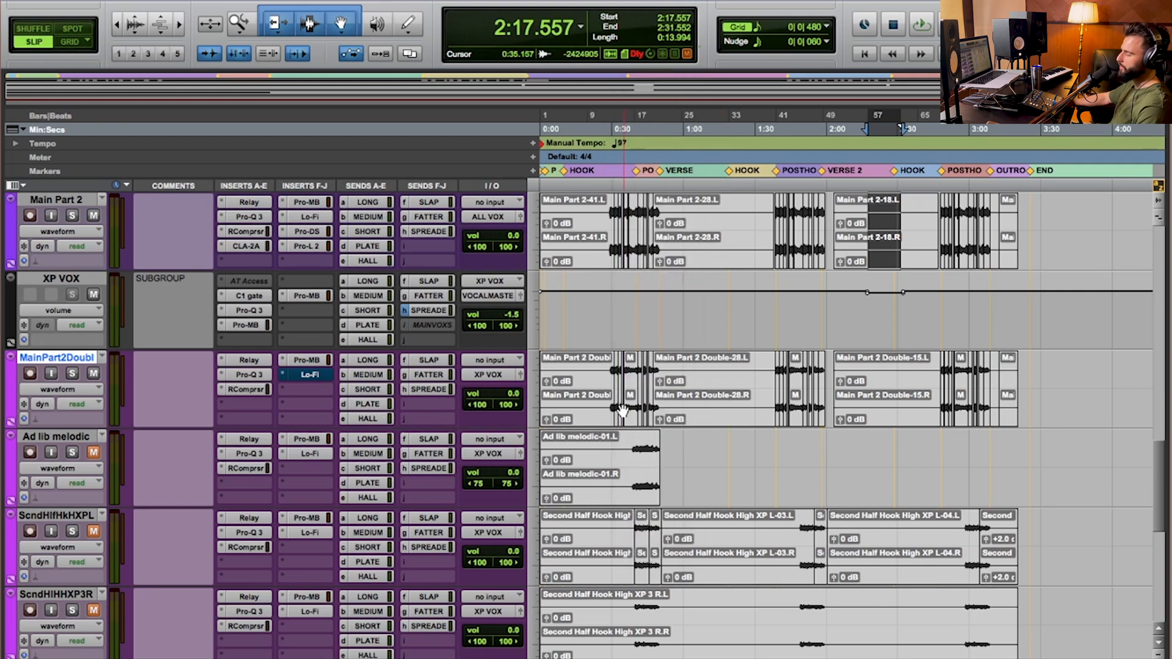
pyautogui.click(613, 317)
pyautogui.press('t')
pyautogui.press('t')
pyautogui.moveTo(819, 375); pyautogui.dragTo(1018, 381)
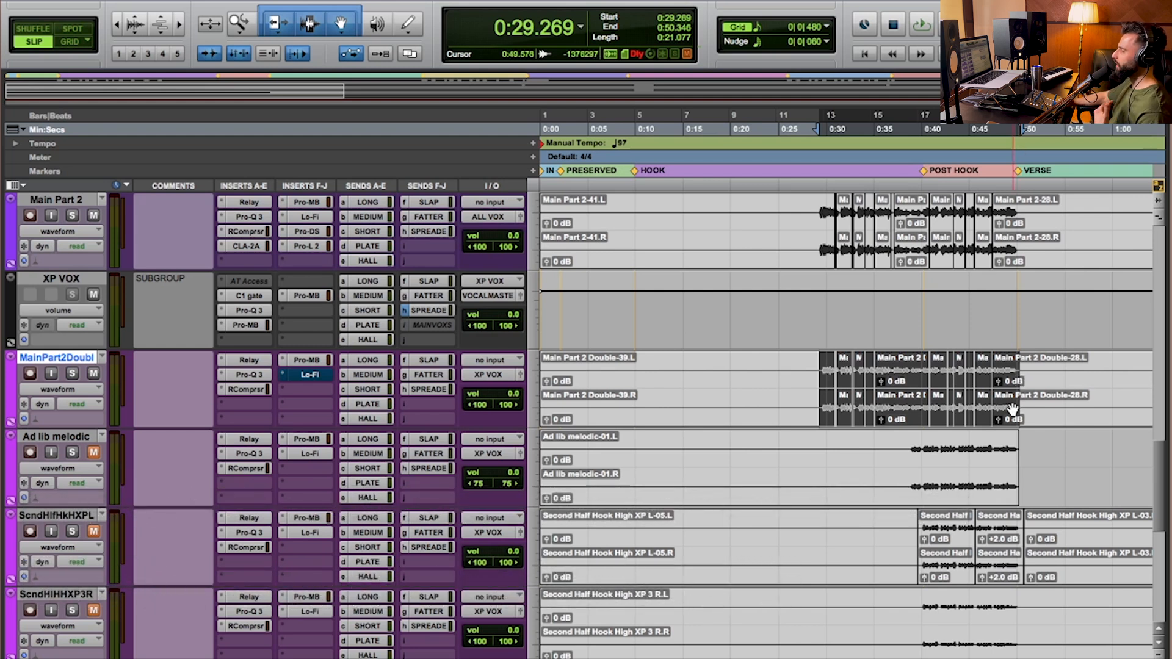
pyautogui.click(354, 405)
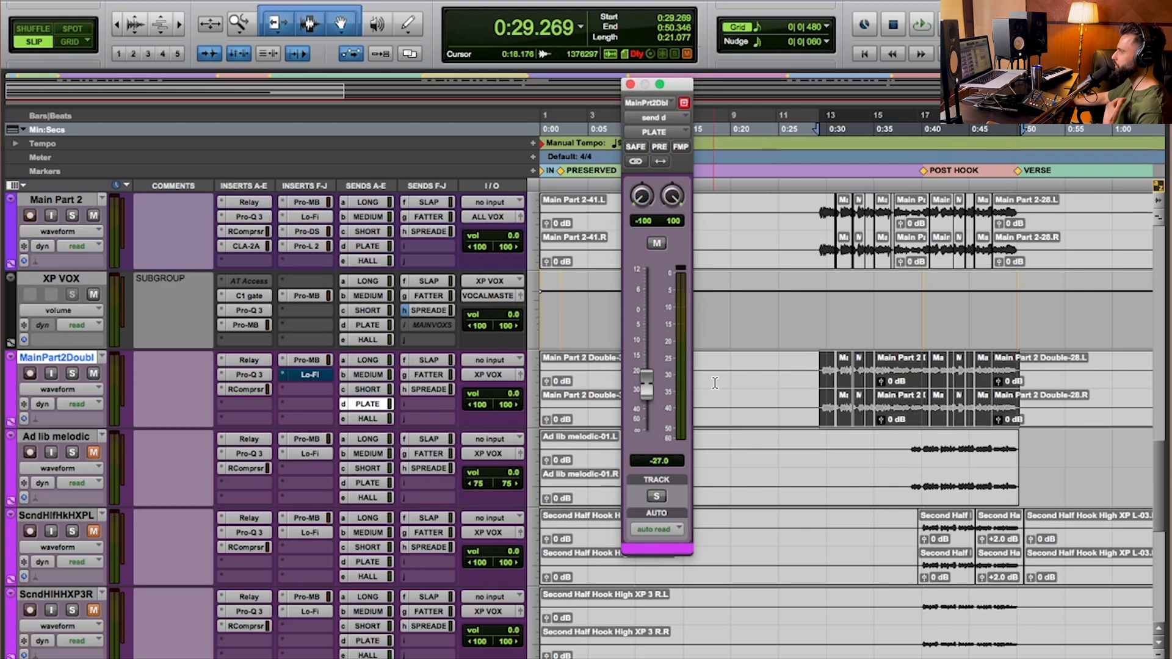
# Step: Solo MainPart2Doubl and compare the first post hook with the background vocals' PLATE sends muted and active
pyautogui.click(79, 372)
pyautogui.click(77, 373)
pyautogui.keyDown('ctrl'); pyautogui.keyDown('super'); pyautogui.click(376, 408); pyautogui.keyUp('super'); pyautogui.keyUp('ctrl')
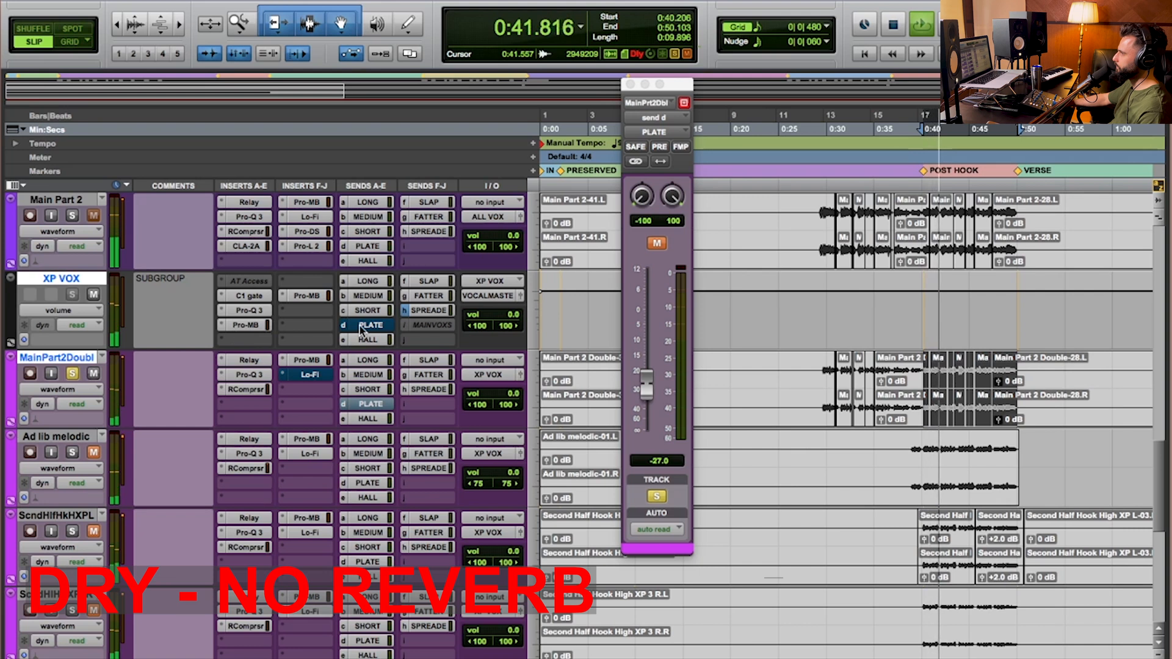
pyautogui.keyDown('alt'); pyautogui.keyDown('shift'); pyautogui.keyDown('super'); pyautogui.click(368, 331); pyautogui.keyUp('super'); pyautogui.keyUp('shift'); pyautogui.keyUp('alt')
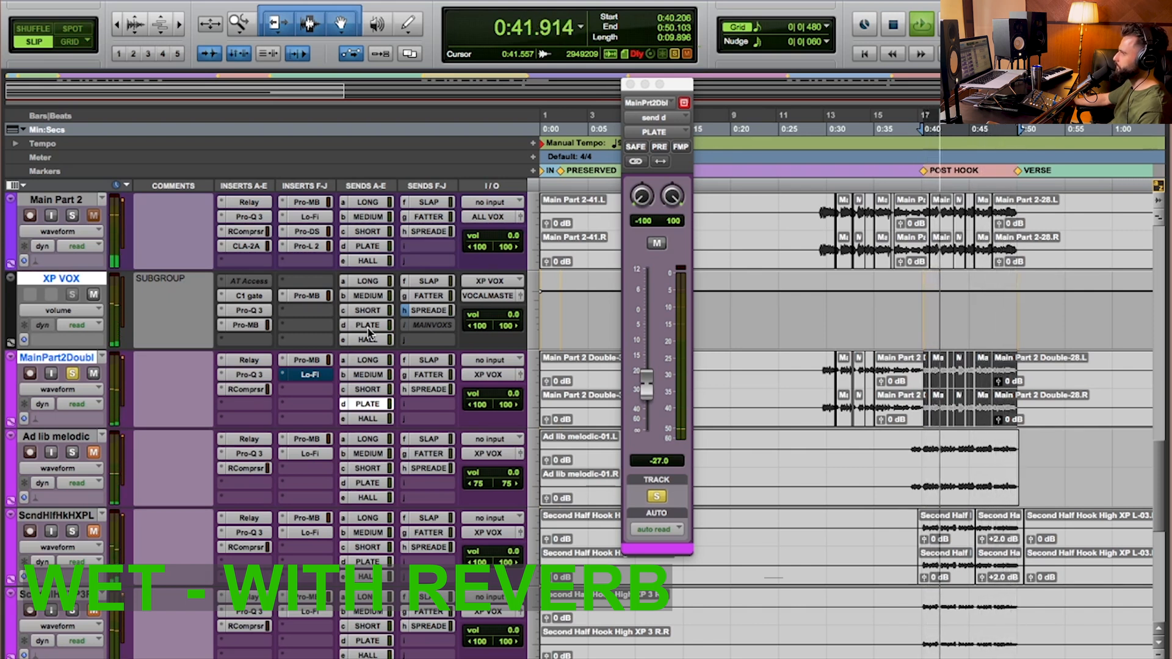
pyautogui.keyDown('ctrl'); pyautogui.keyDown('super'); pyautogui.click(370, 327); pyautogui.keyUp('super'); pyautogui.keyUp('ctrl')
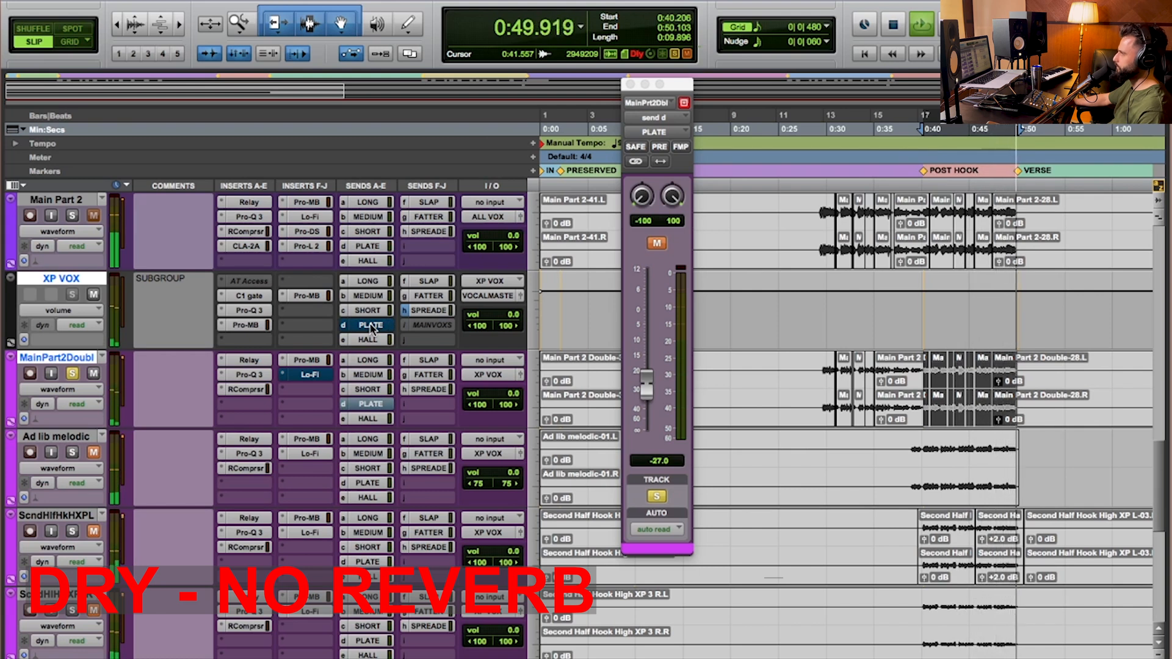
pyautogui.press('space')
# Step: Solo Main Part 2 alongside the double and compare the post hook with only the background vocals' PLATE sends muted and active
pyautogui.click(72, 216)
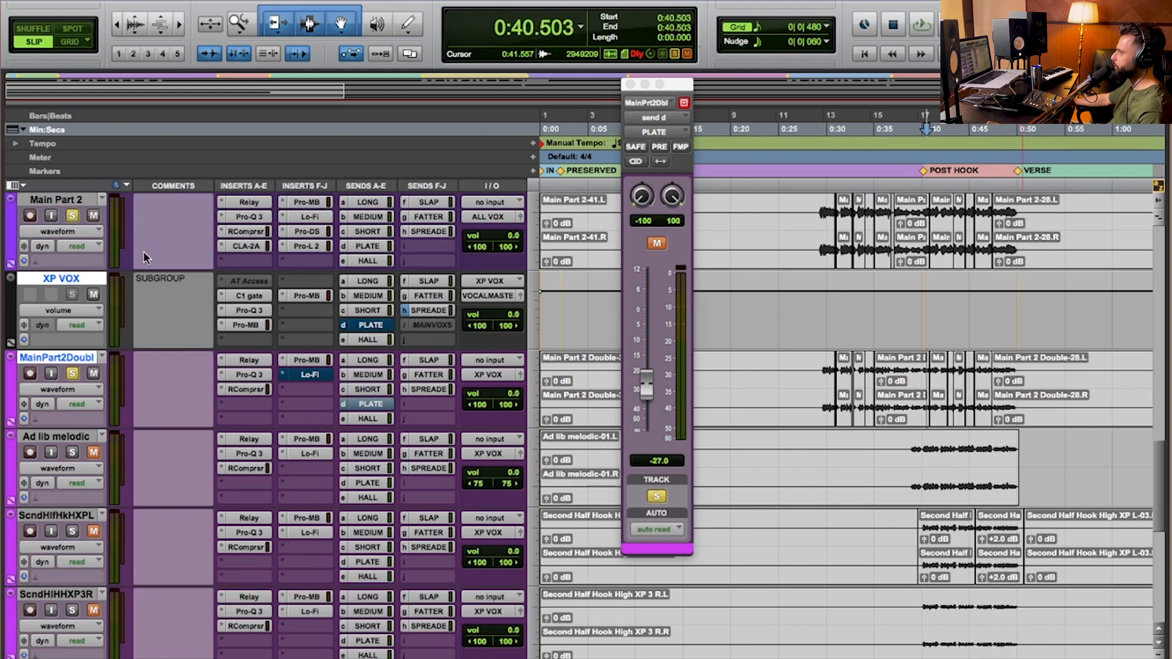
pyautogui.press('space')
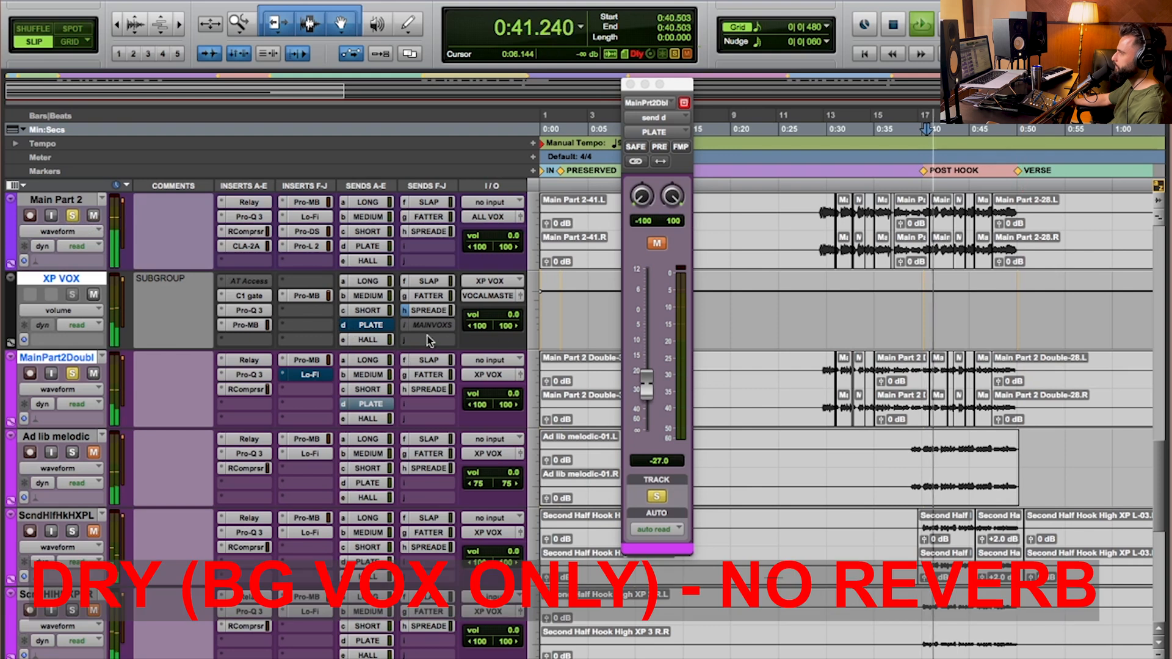
pyautogui.keyDown('ctrl'); pyautogui.keyDown('alt'); pyautogui.keyDown('shift'); pyautogui.keyDown('super'); pyautogui.click(364, 327); pyautogui.keyUp('super'); pyautogui.keyUp('shift'); pyautogui.keyUp('alt'); pyautogui.keyUp('ctrl')
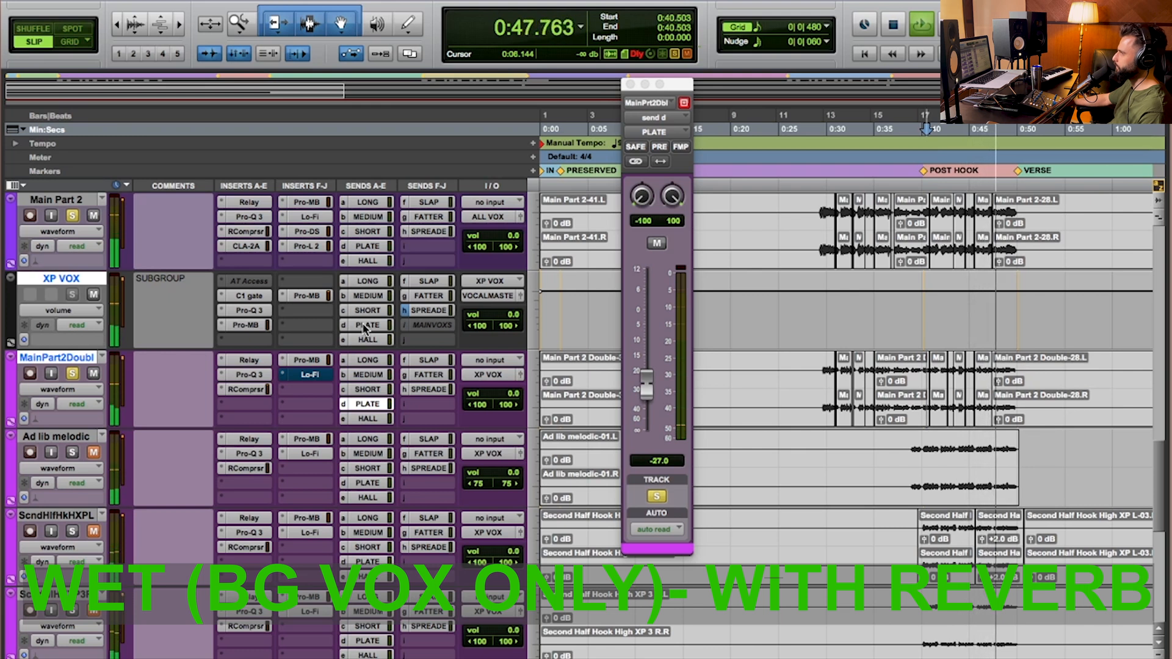
pyautogui.keyDown('ctrl'); pyautogui.keyDown('alt'); pyautogui.keyDown('shift'); pyautogui.keyDown('super'); pyautogui.click(364, 328); pyautogui.keyUp('super'); pyautogui.keyUp('shift'); pyautogui.keyUp('alt'); pyautogui.keyUp('ctrl')
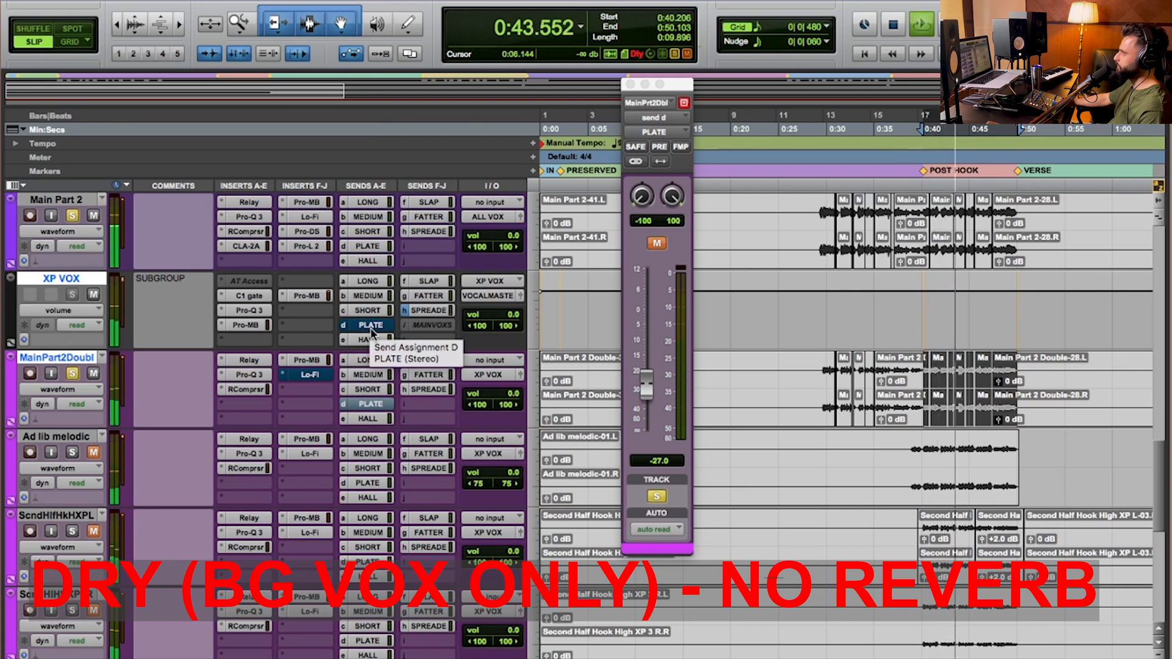
pyautogui.keyDown('ctrl'); pyautogui.keyDown('alt'); pyautogui.keyDown('shift'); pyautogui.keyDown('super'); pyautogui.click(370, 329); pyautogui.keyUp('super'); pyautogui.keyUp('shift'); pyautogui.keyUp('alt'); pyautogui.keyUp('ctrl')
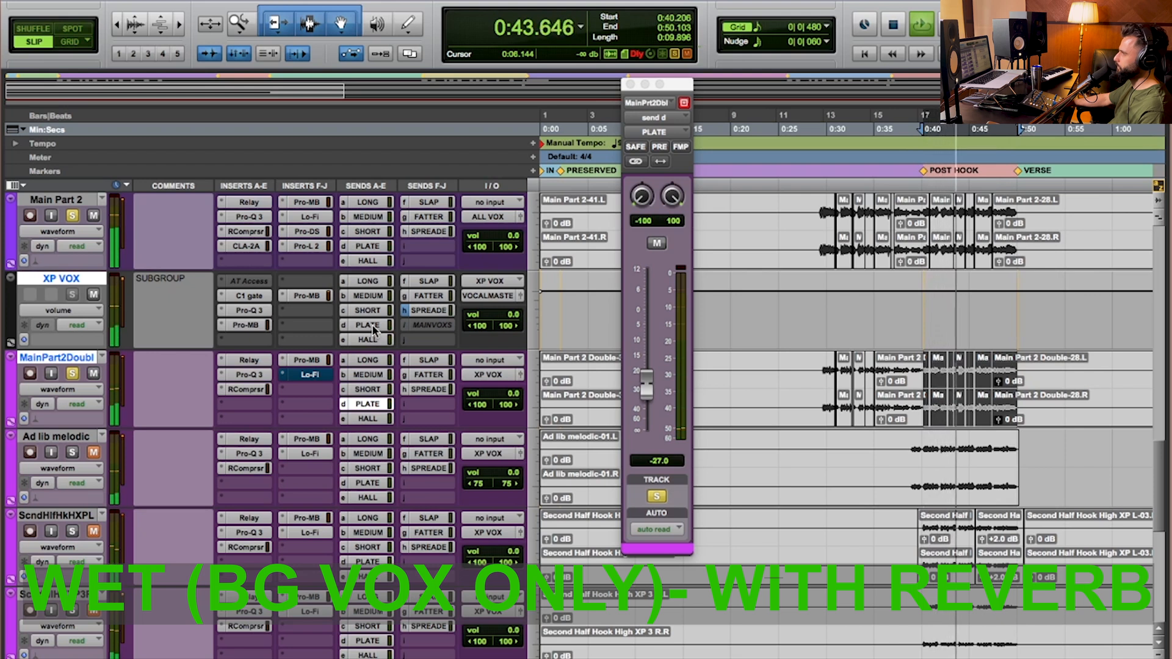
# Step: Toggle the background vocals' PLATE sends off and back on, and close the double's send window
pyautogui.keyDown('super'); pyautogui.click(372, 324); pyautogui.keyUp('super')
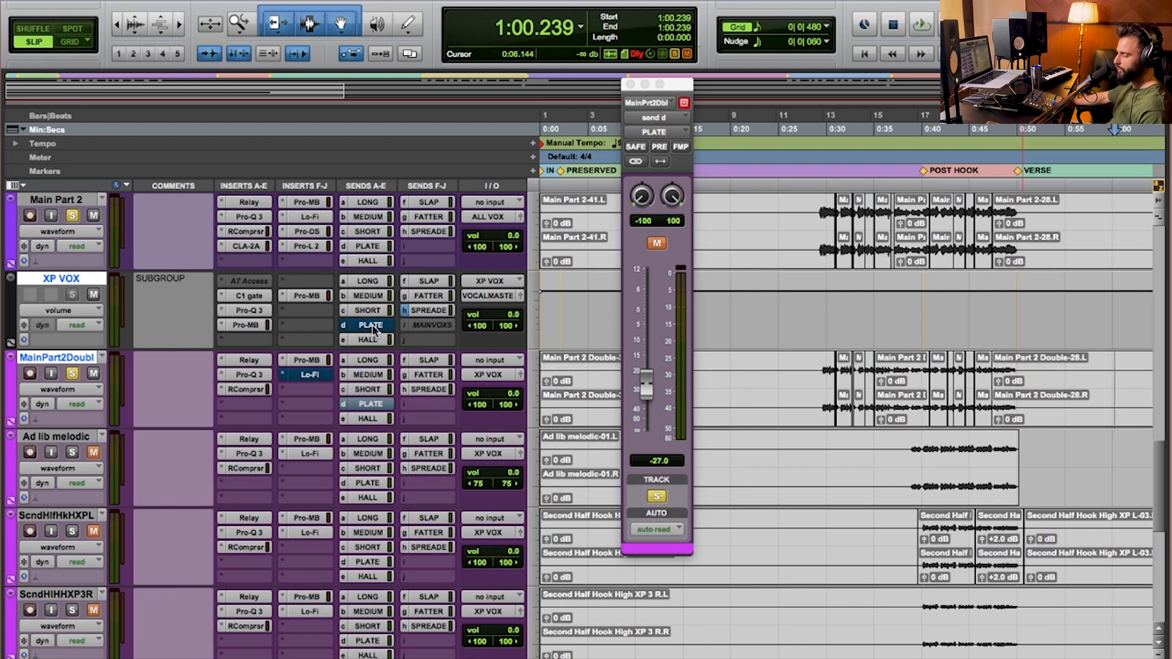
pyautogui.keyDown('alt'); pyautogui.keyDown('shift'); pyautogui.keyDown('super'); pyautogui.click(372, 327); pyautogui.keyUp('super'); pyautogui.keyUp('shift'); pyautogui.keyUp('alt')
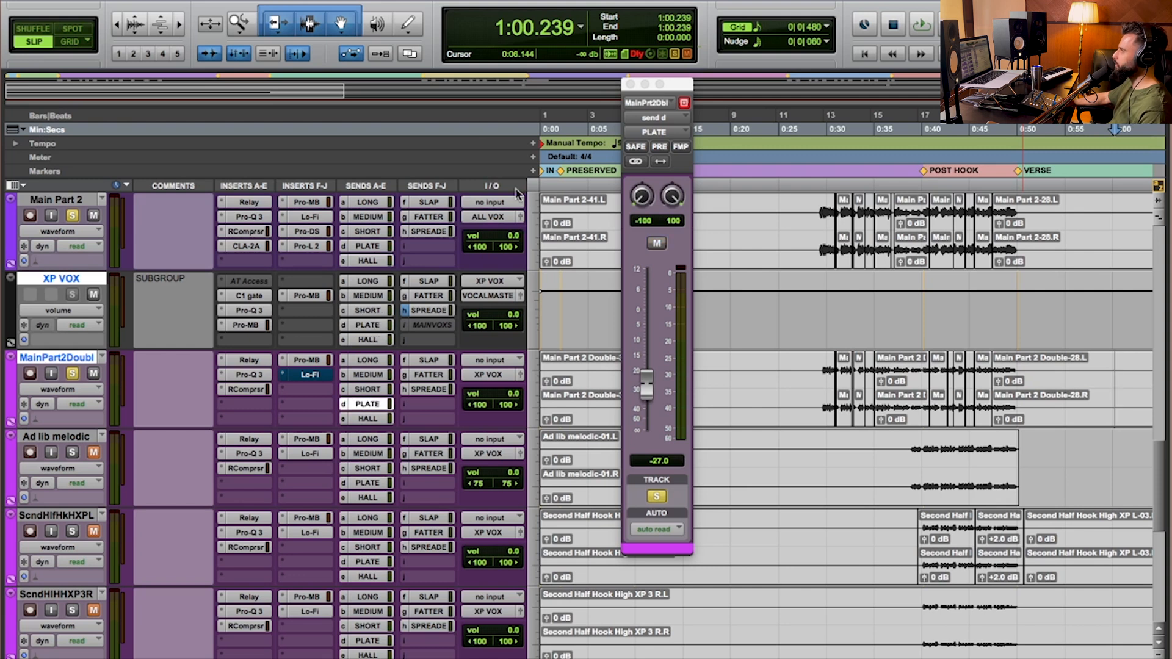
pyautogui.click(631, 85)
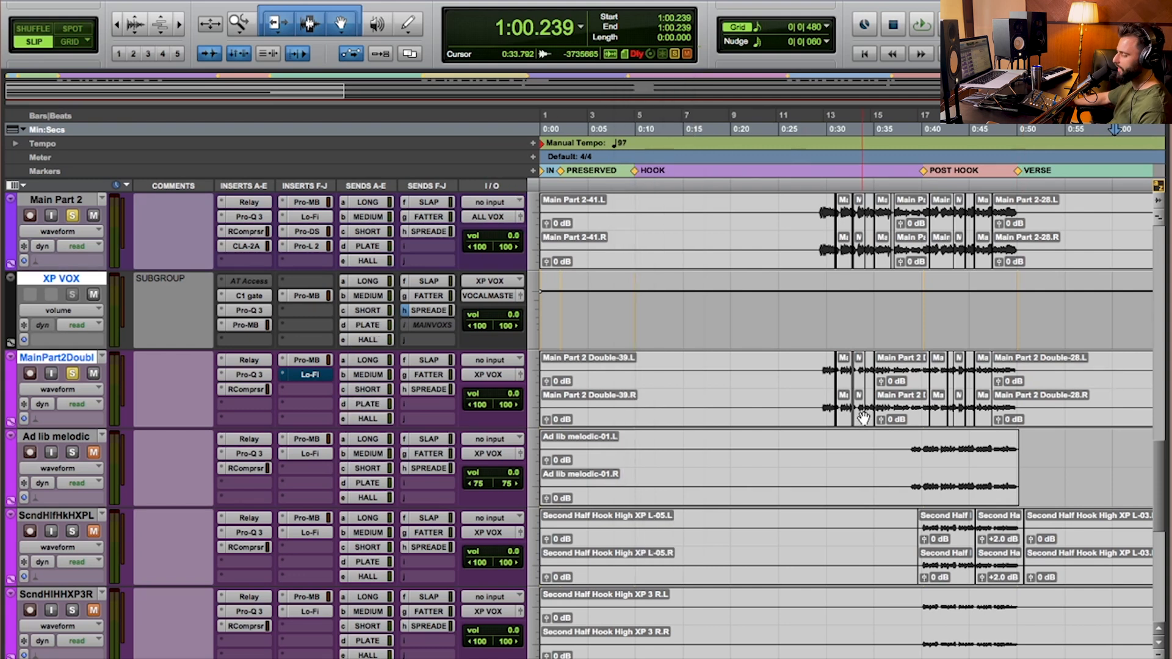
pyautogui.press('r')
pyautogui.press('r')
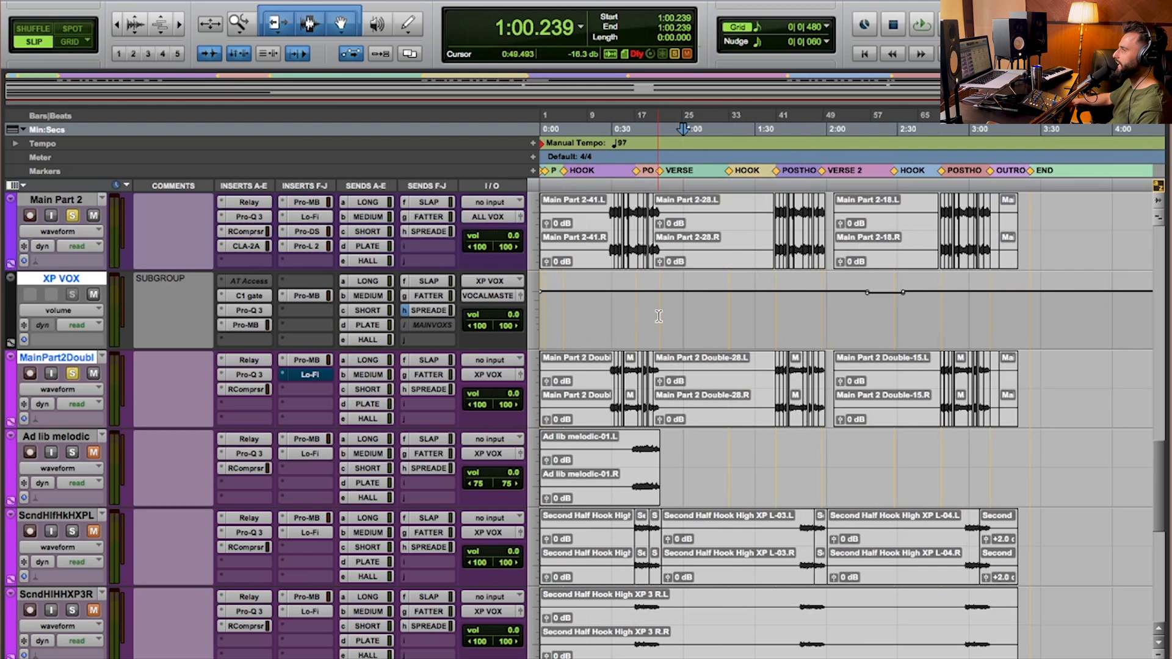